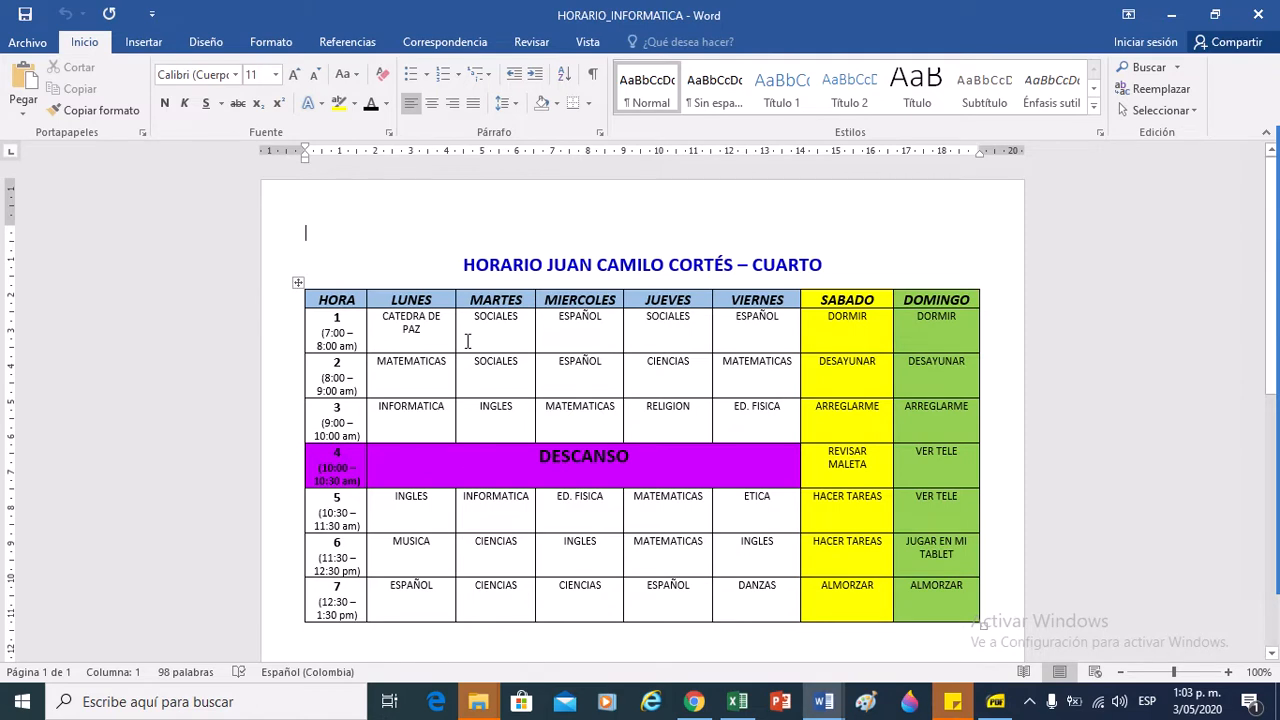
- Place the cursor in the schedule table and look over the table design and layout tools
left_click(464, 338)
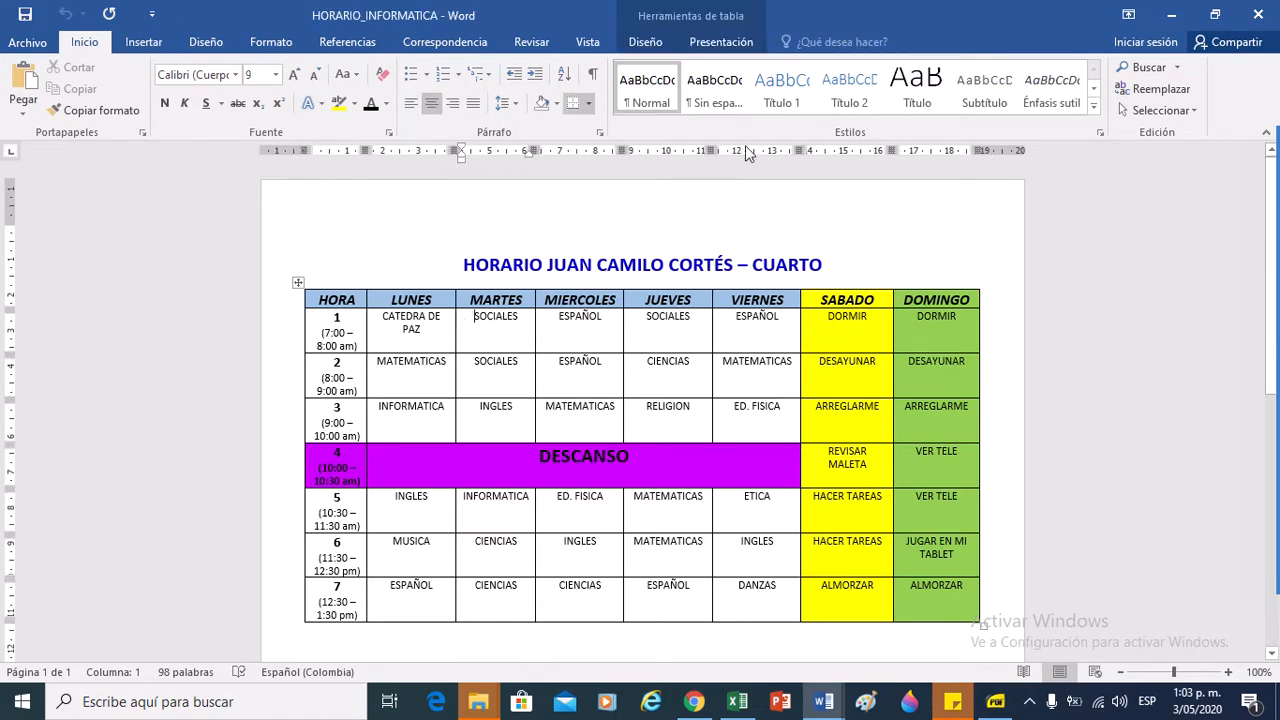
left_click(722, 43)
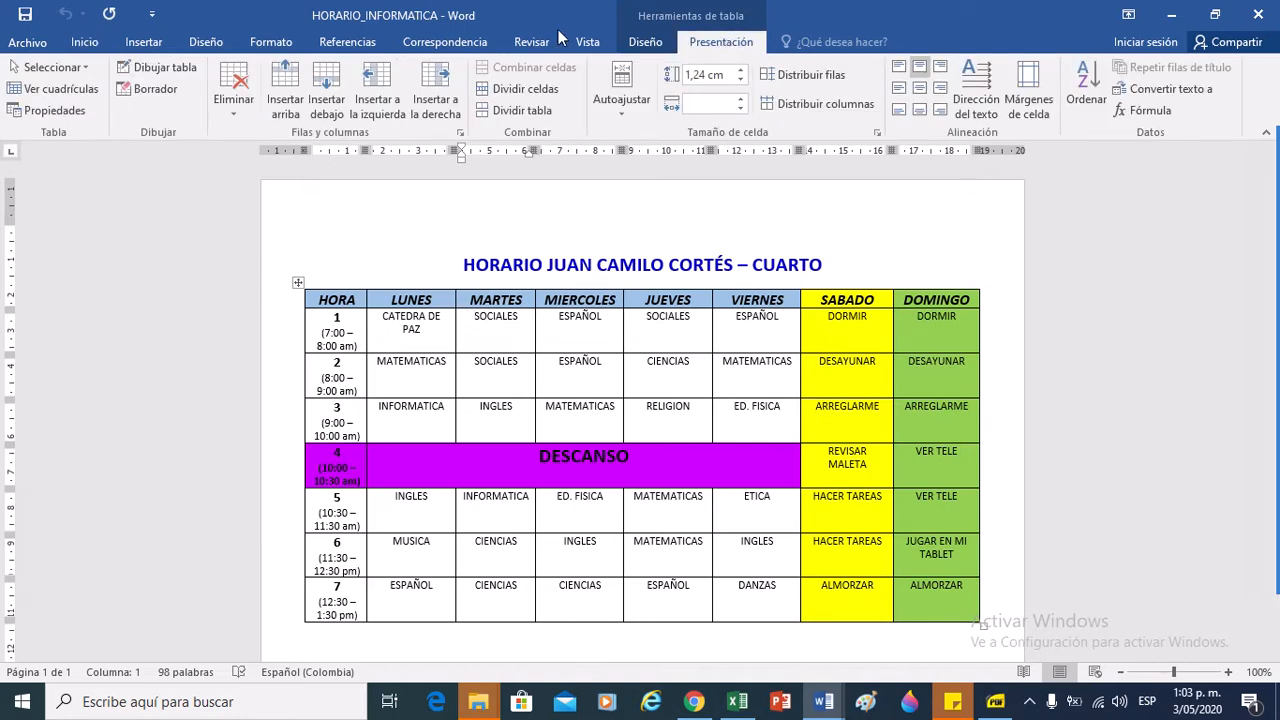
left_click(427, 335)
left_click(646, 44)
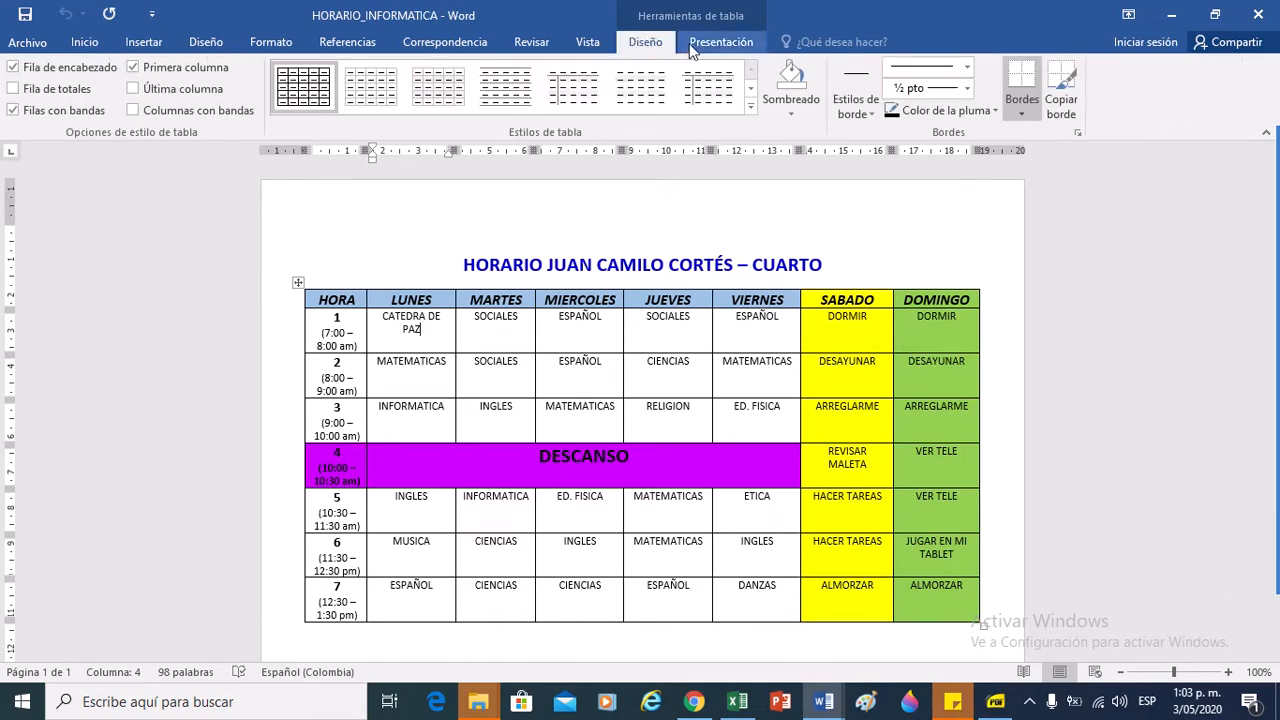
left_click(694, 47)
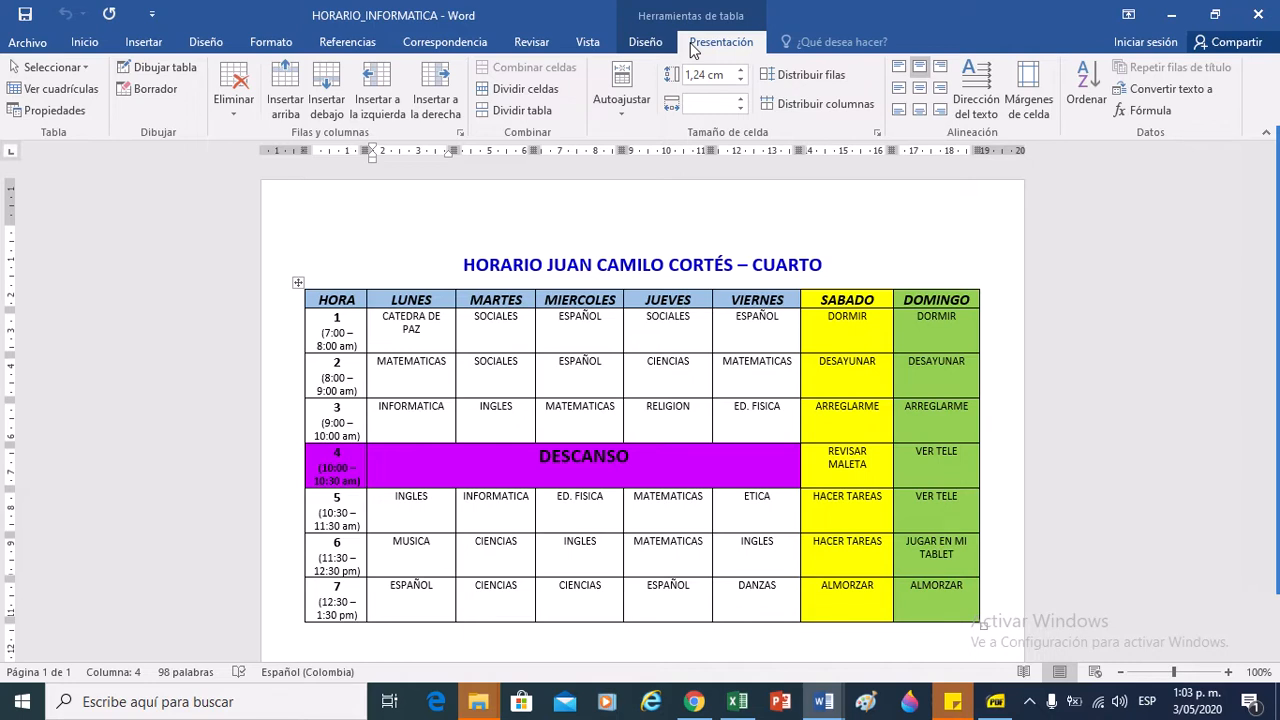
- Select the whole schedule table and clear the selection
left_click(296, 290)
left_click_drag(296, 290, 891, 580)
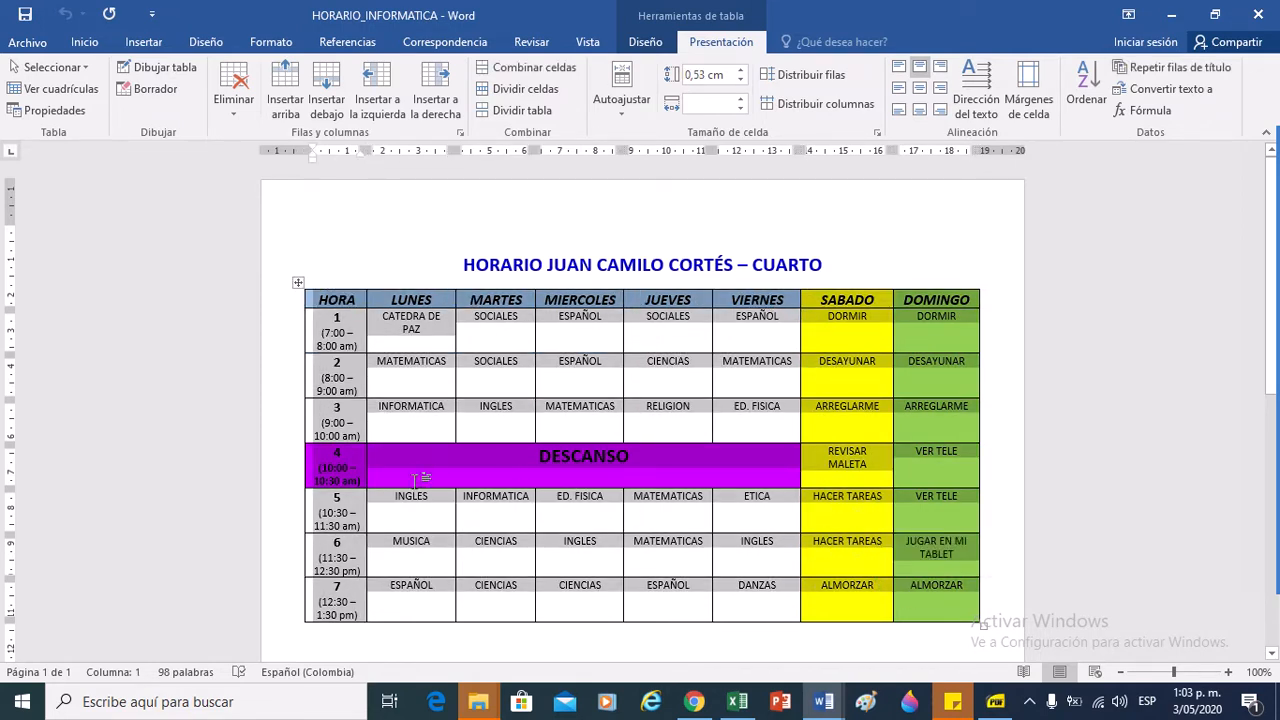
left_click(485, 333)
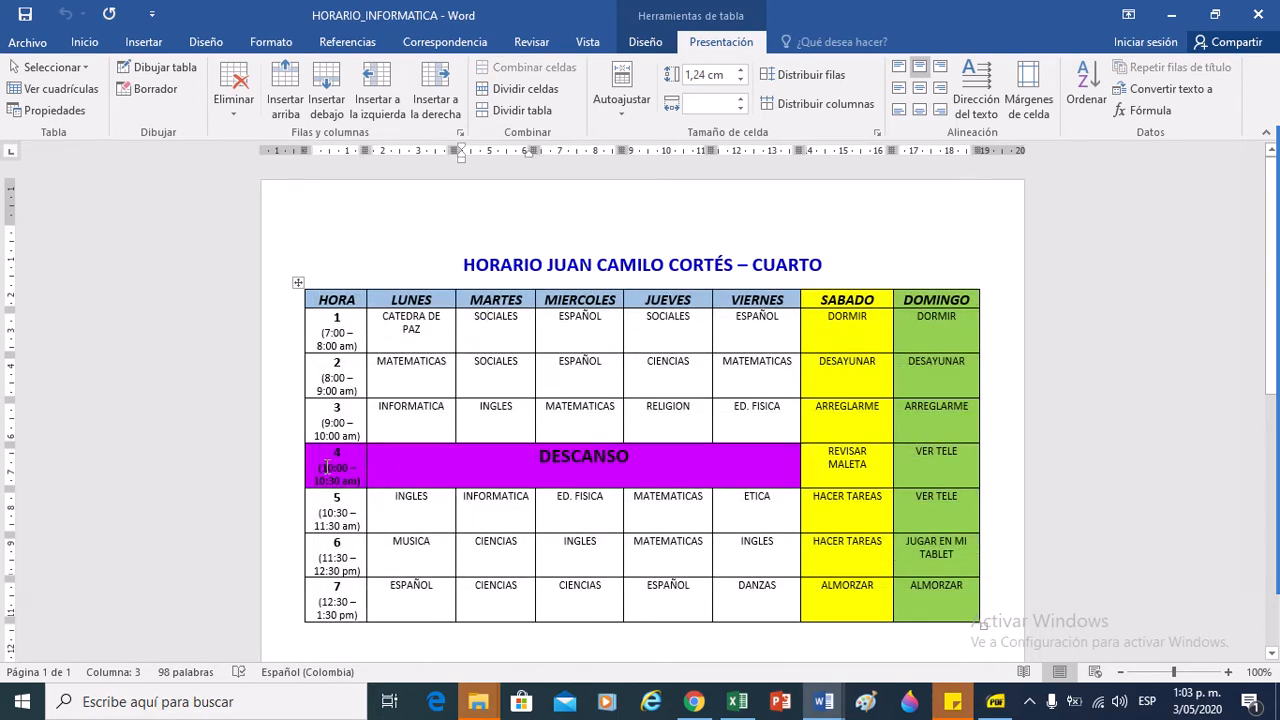
left_click_drag(327, 467, 903, 465)
- Select the REVISAR MALETA cell and extend the selection to the whole SABADO column
left_click(855, 464)
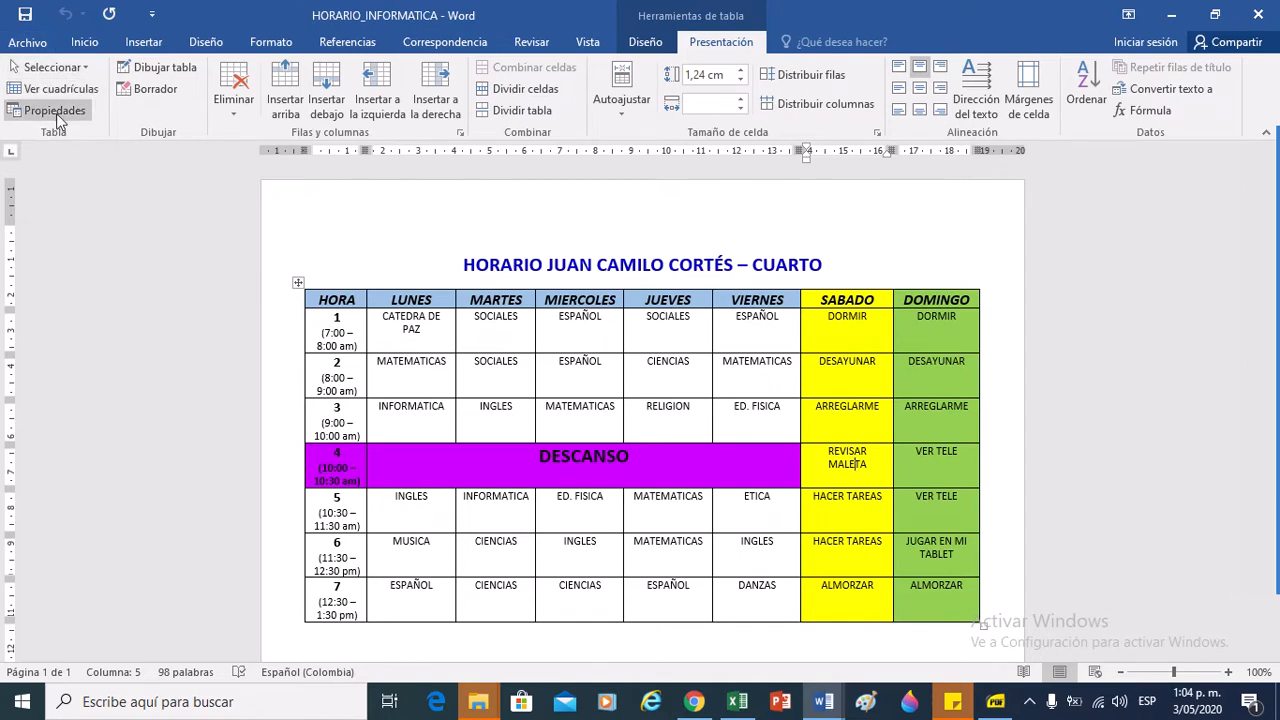
left_click(86, 70)
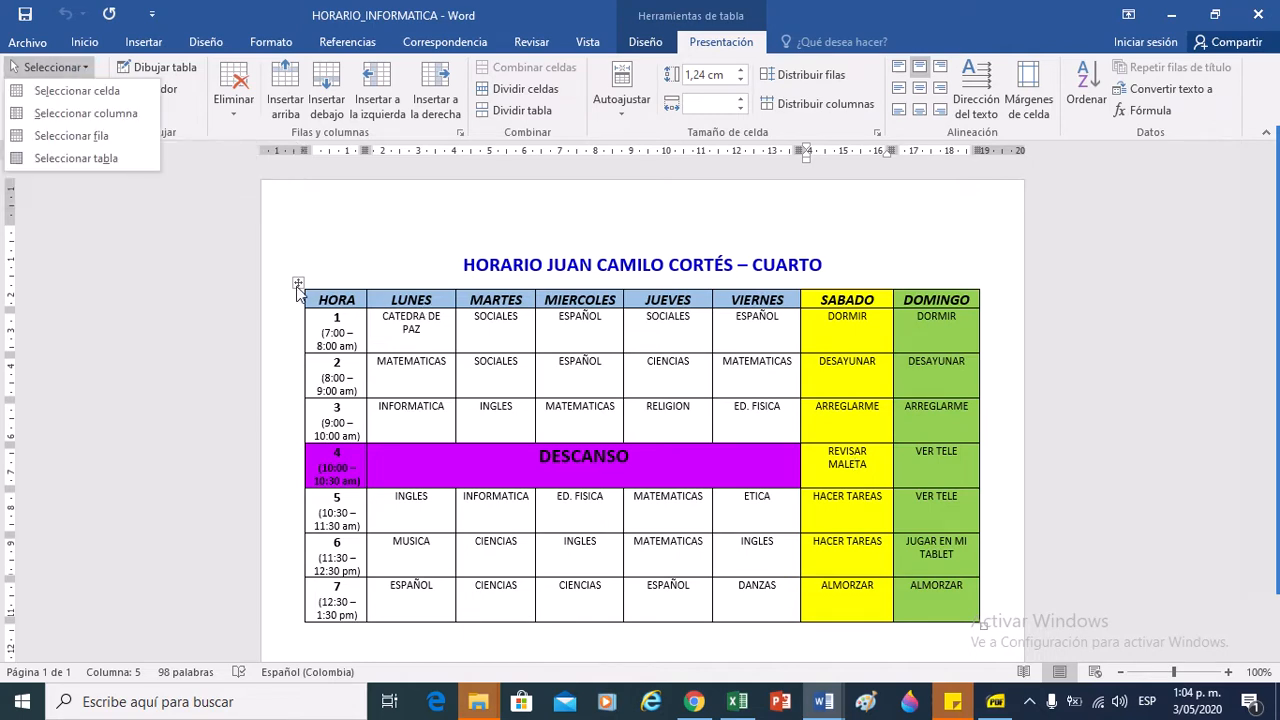
left_click(53, 92)
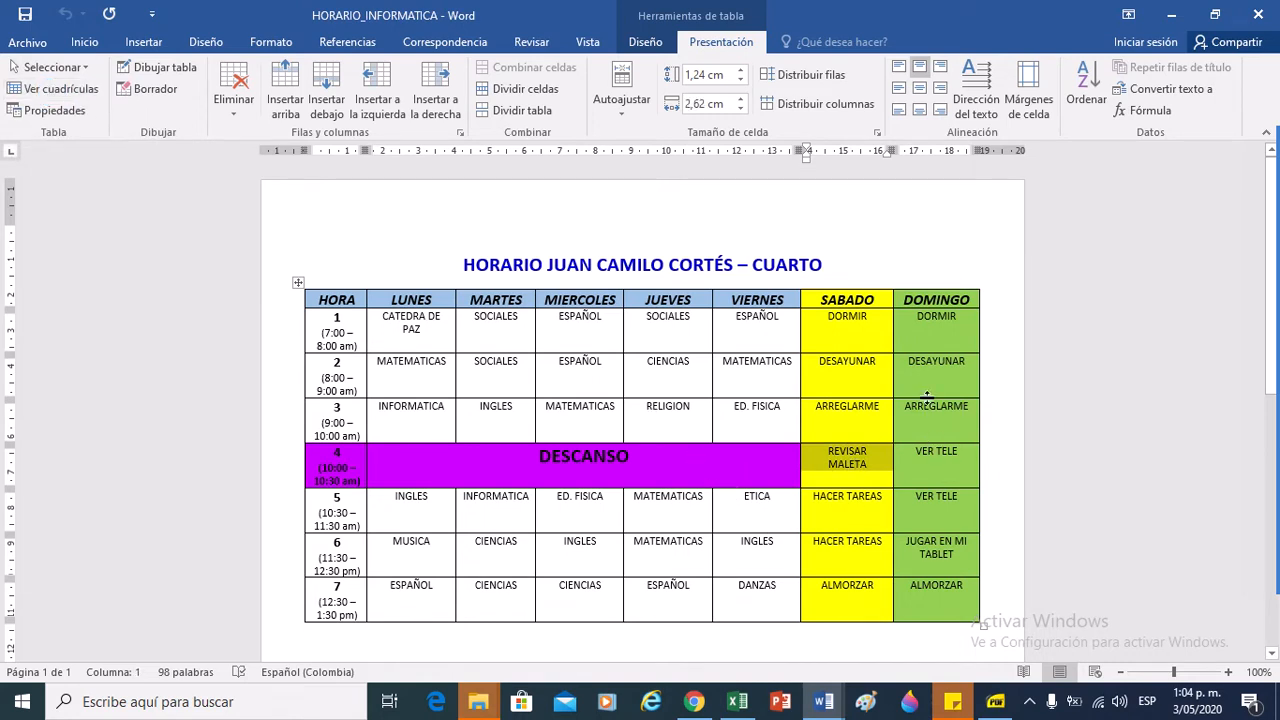
left_click(80, 67)
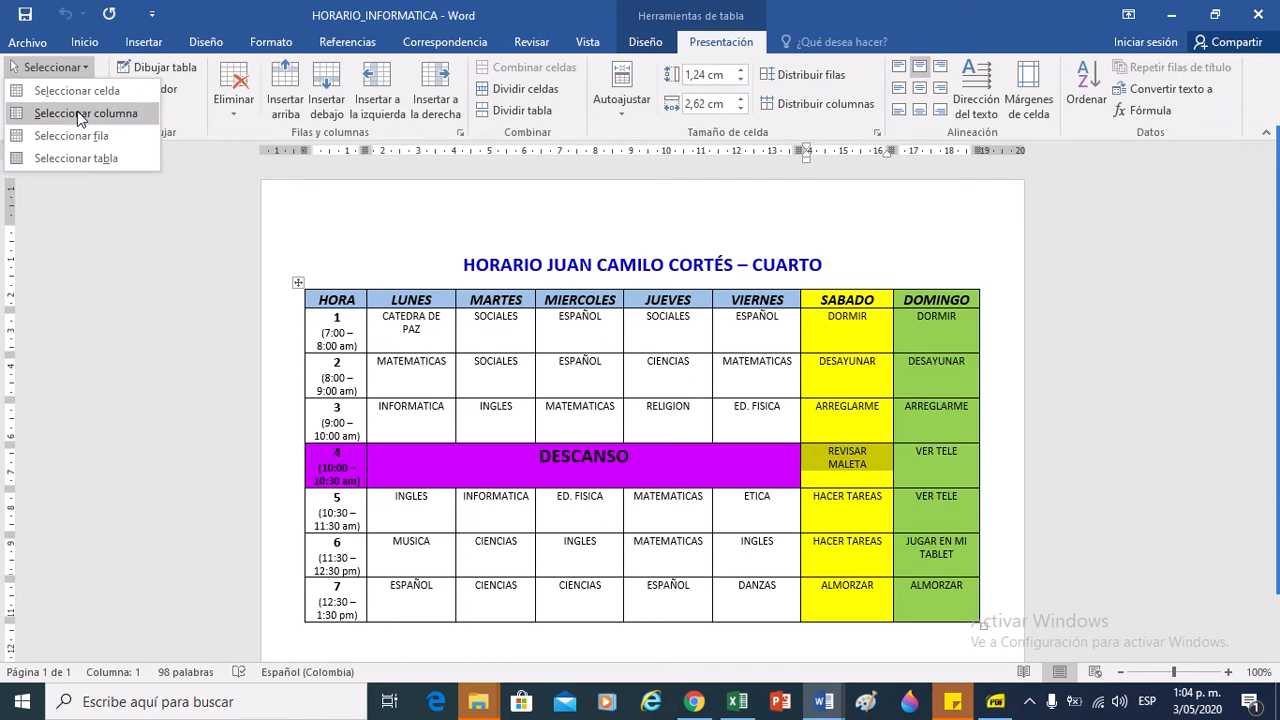
left_click(80, 114)
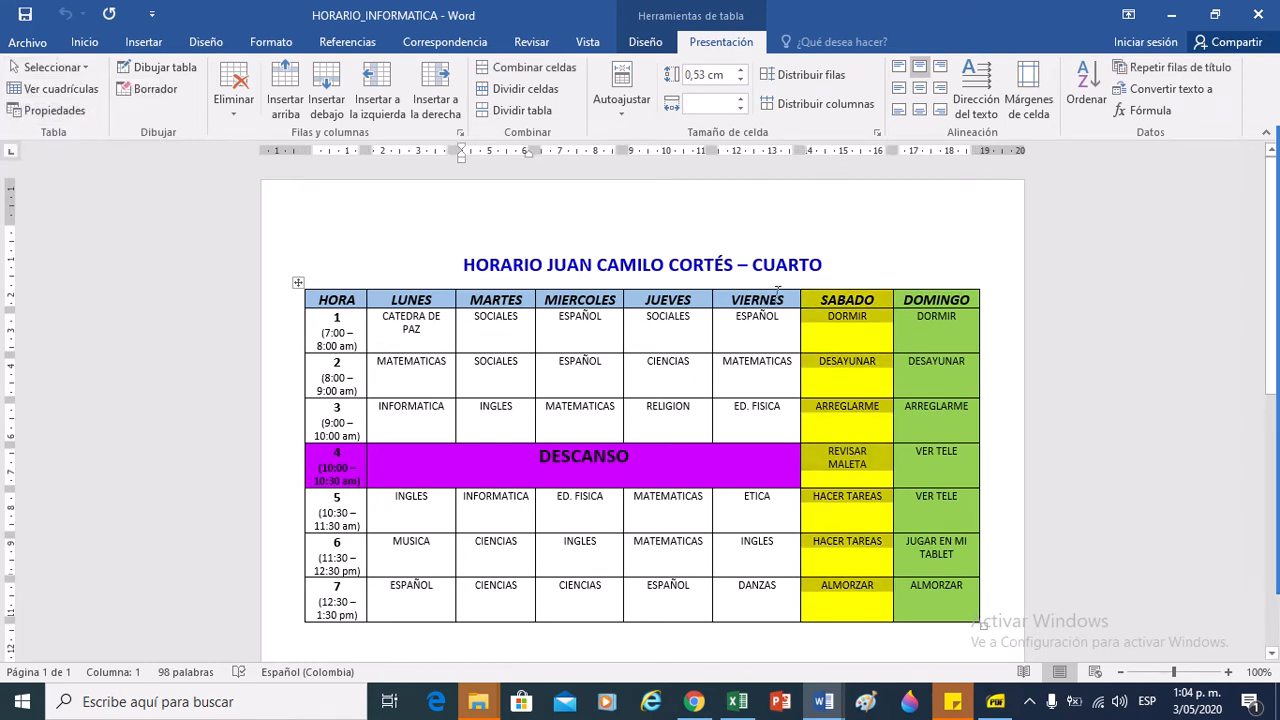
- Select the full row for hour 1, starting from its VIERNES cell, and extend the selection to the entire table
left_click(731, 328)
left_click(86, 67)
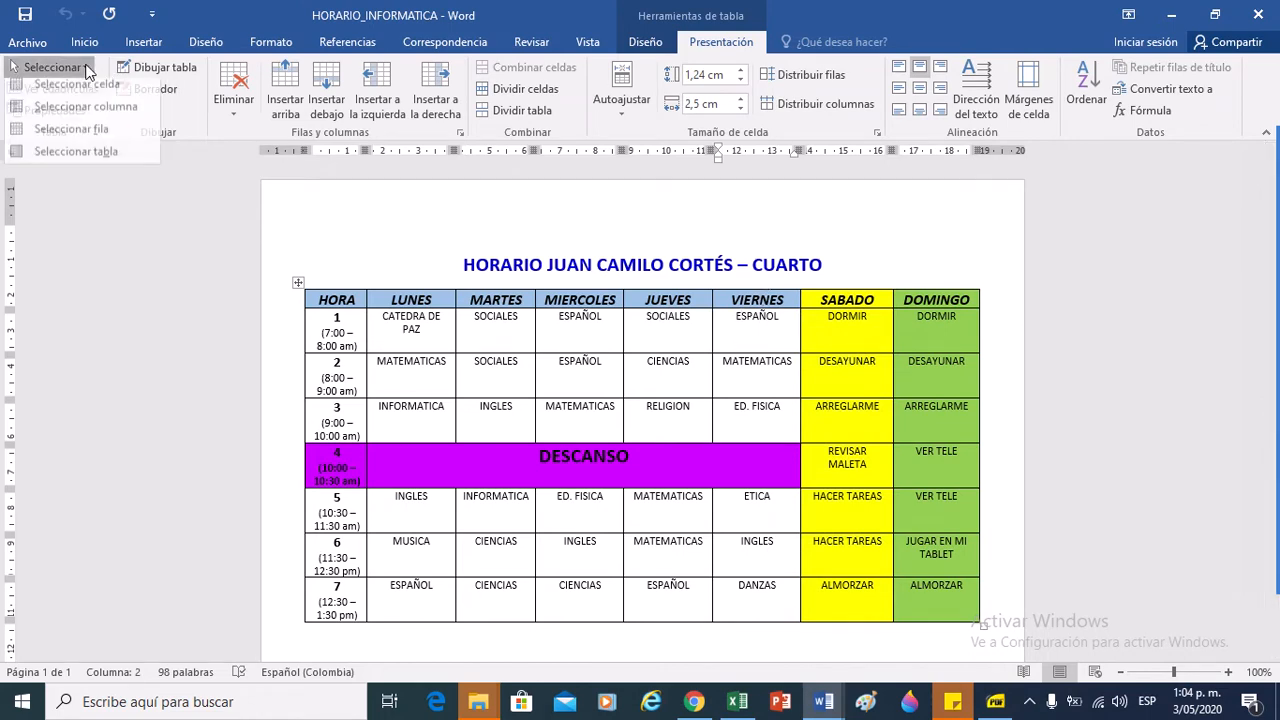
left_click(93, 138)
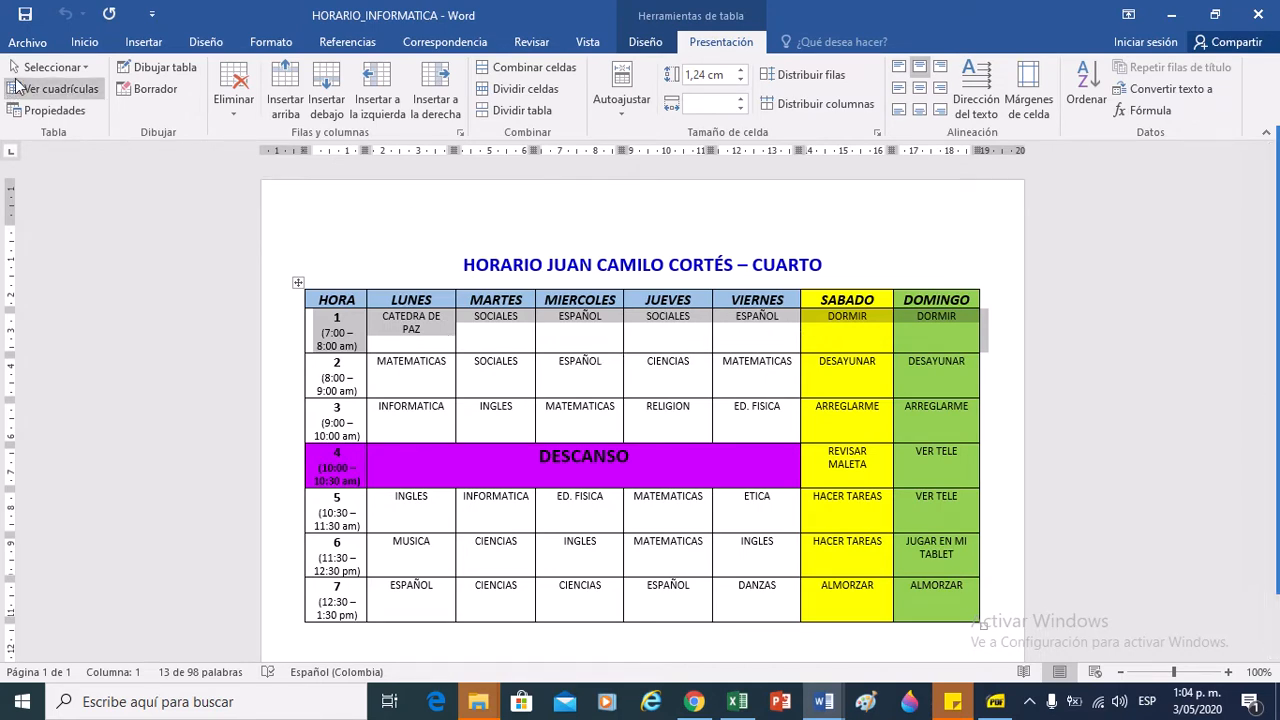
left_click(48, 67)
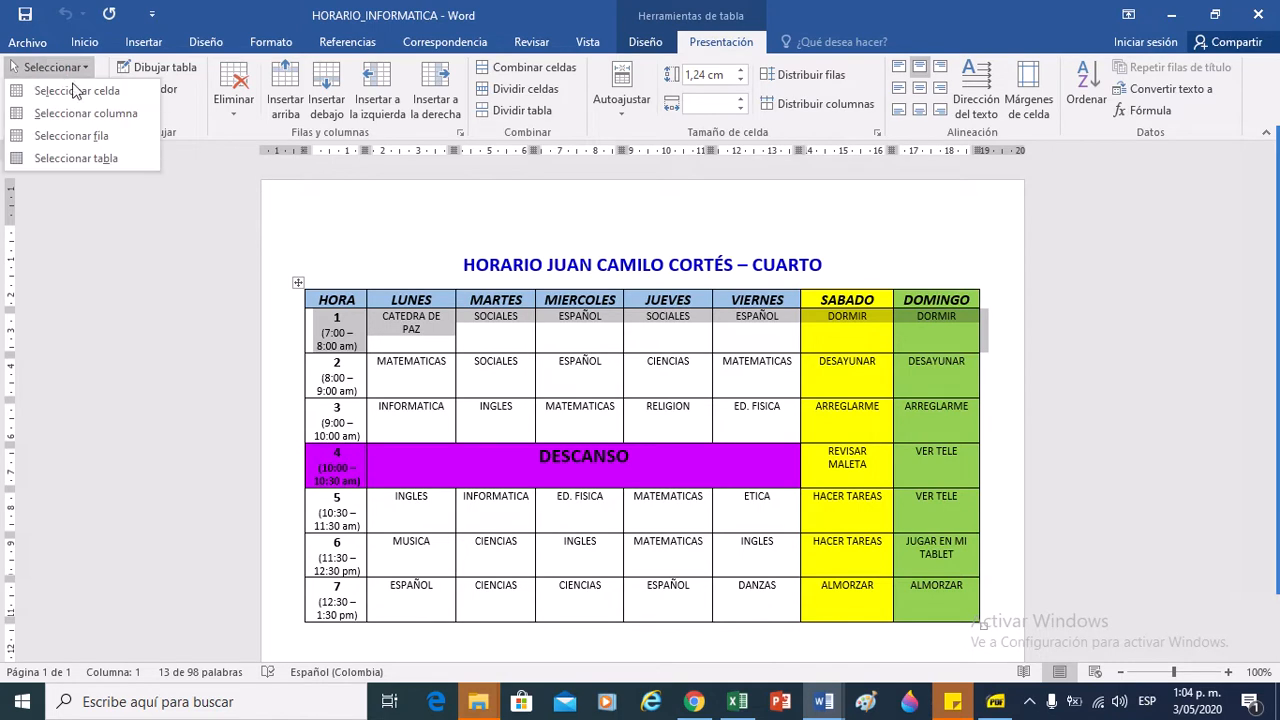
left_click(90, 158)
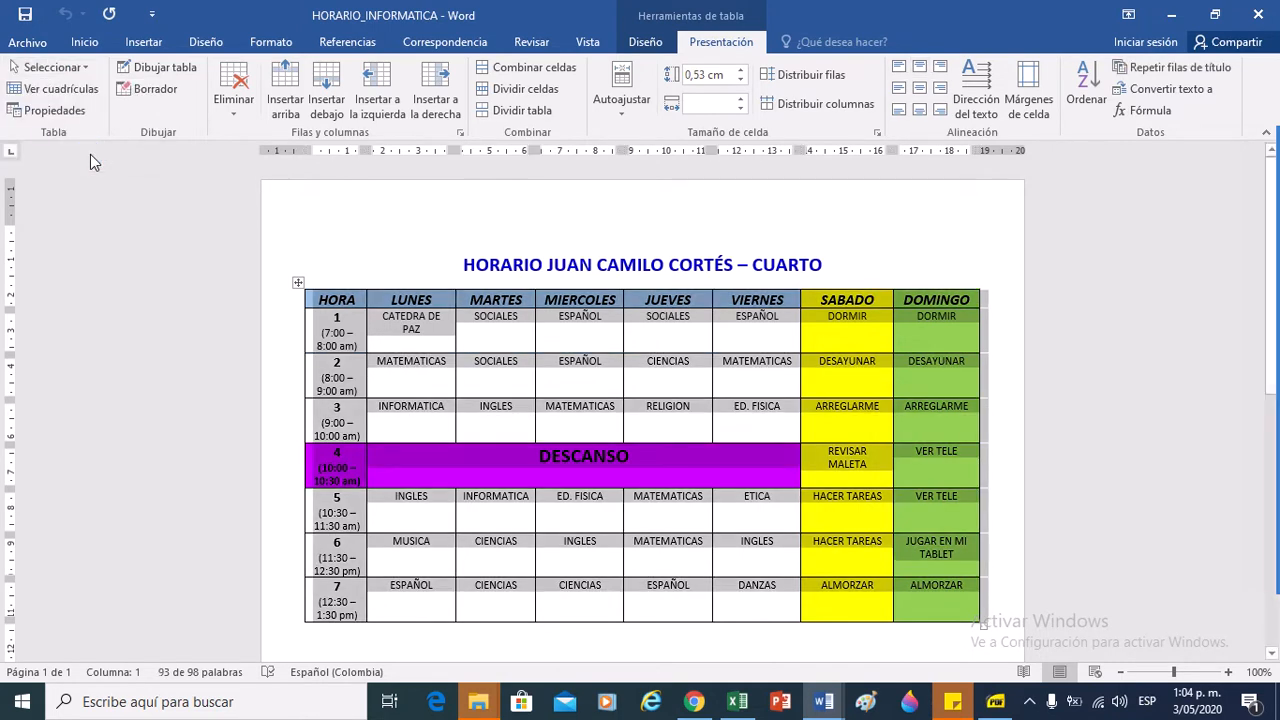
- Toggle the display of table gridlines on and off for the schedule table
left_click(67, 95)
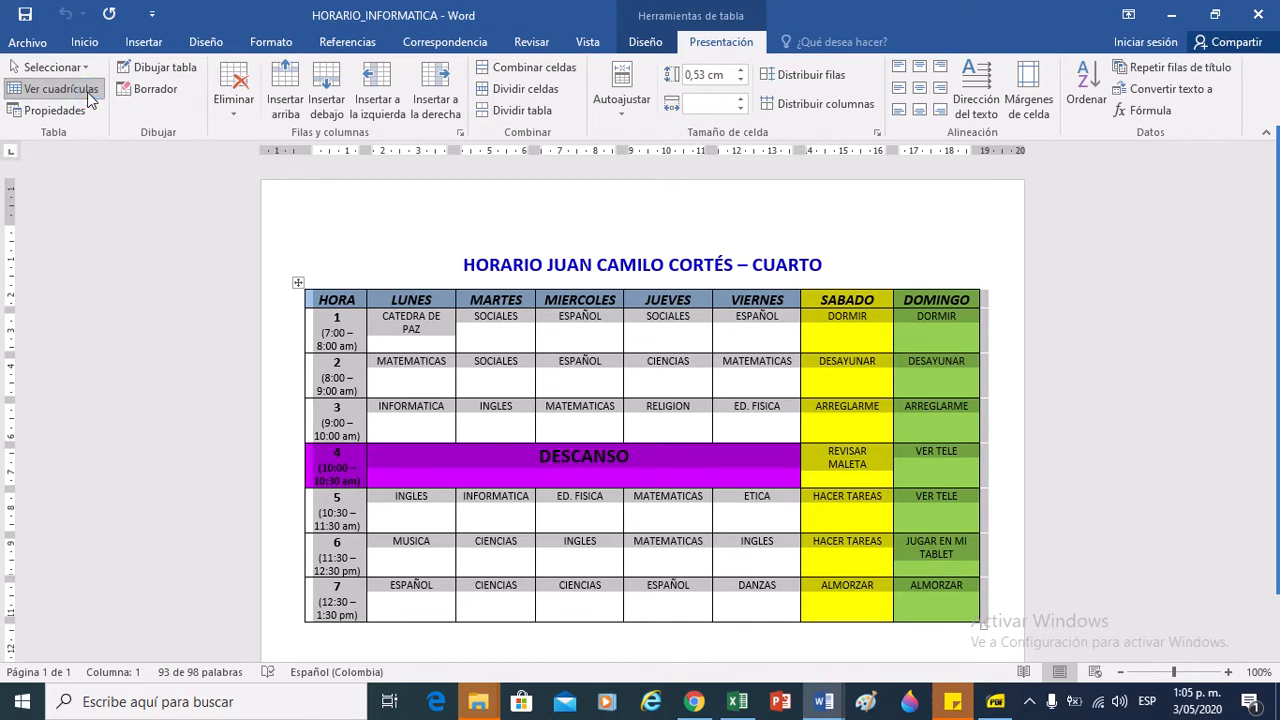
left_click(397, 320)
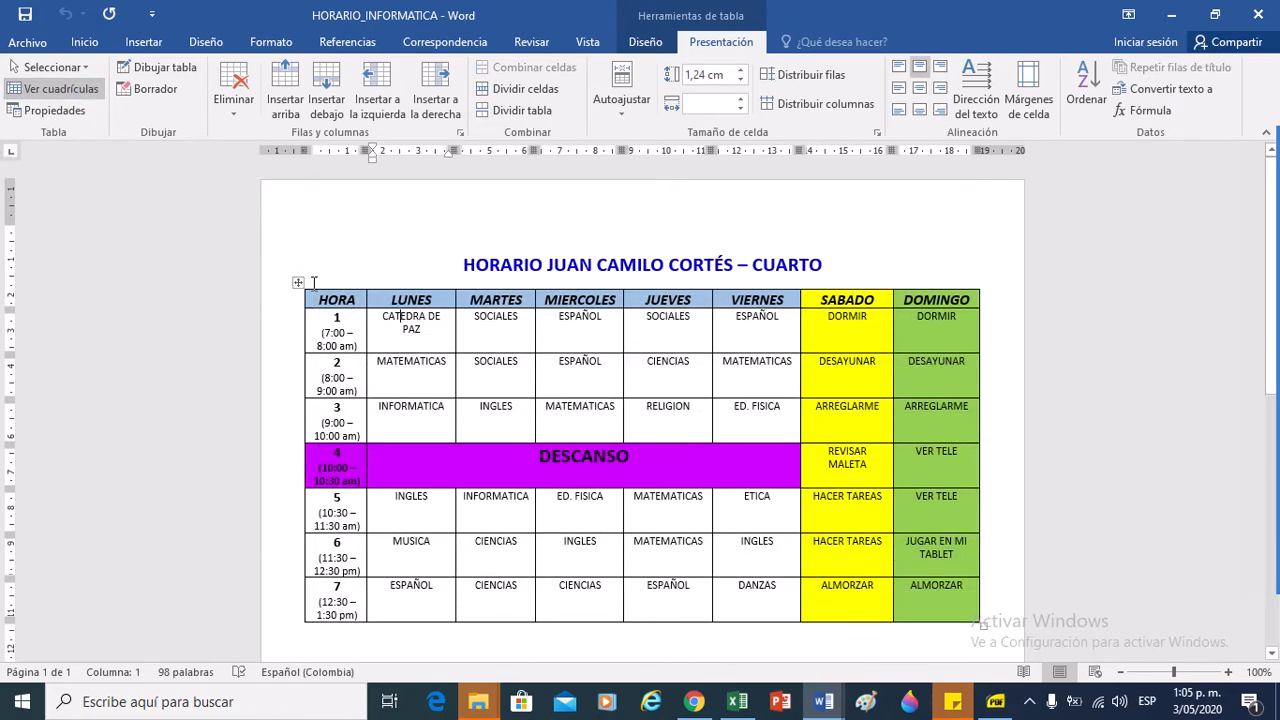
left_click(297, 280)
left_click(84, 92)
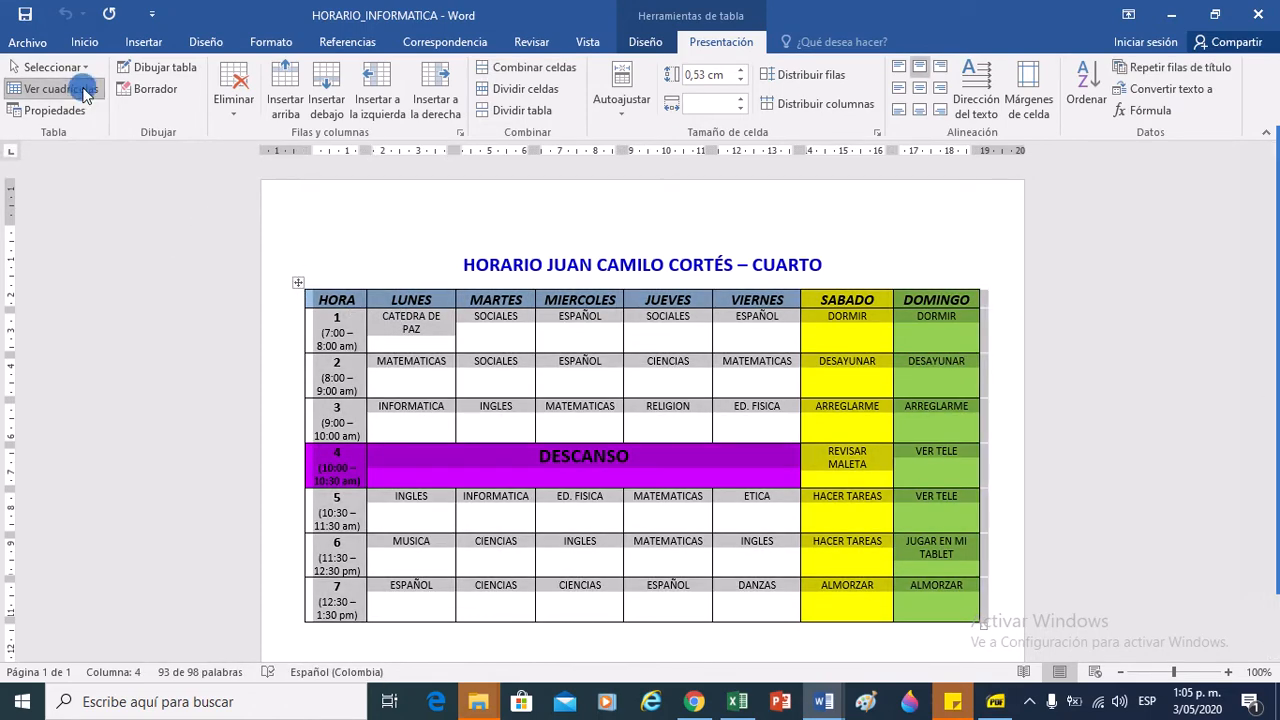
left_click(85, 92)
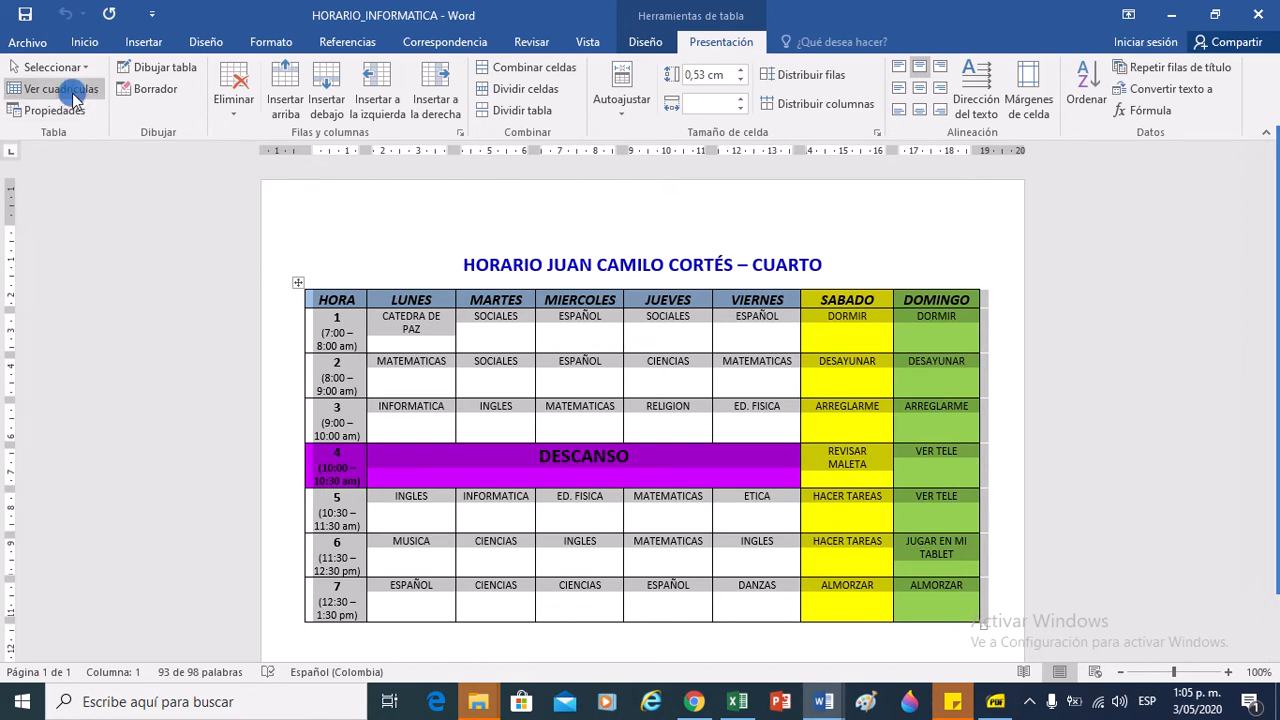
left_click(391, 334)
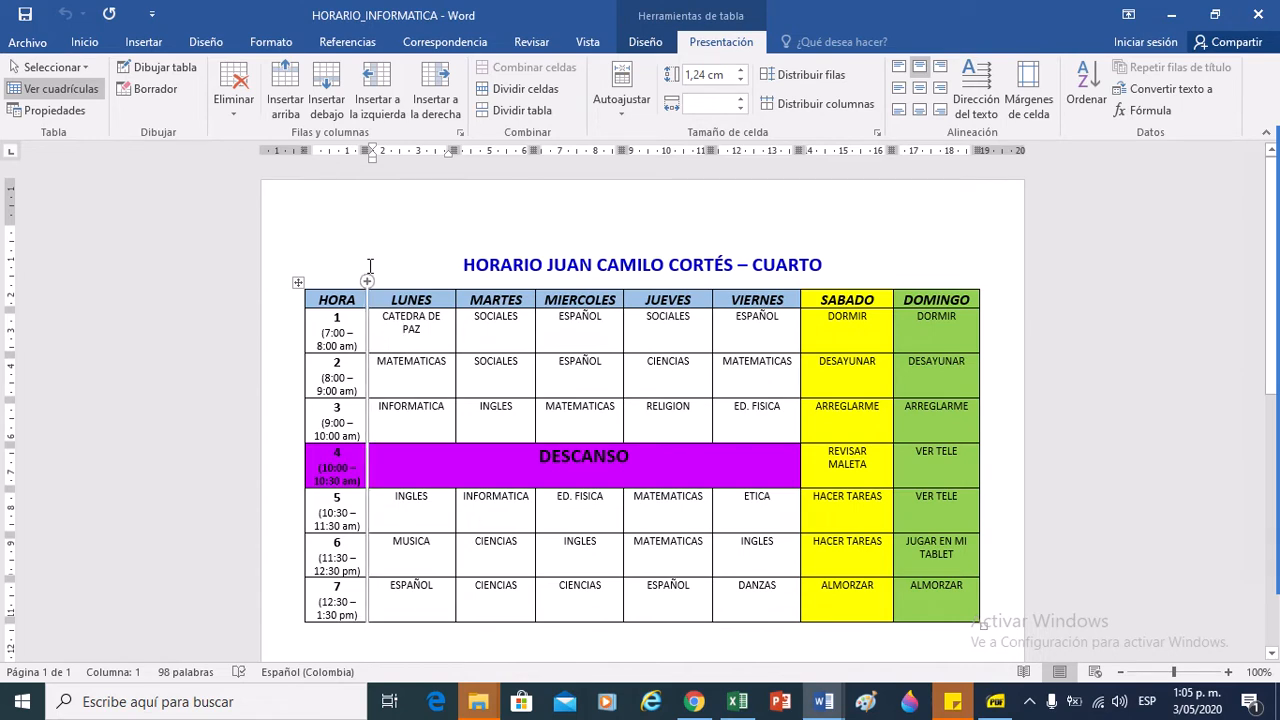
left_click(55, 88)
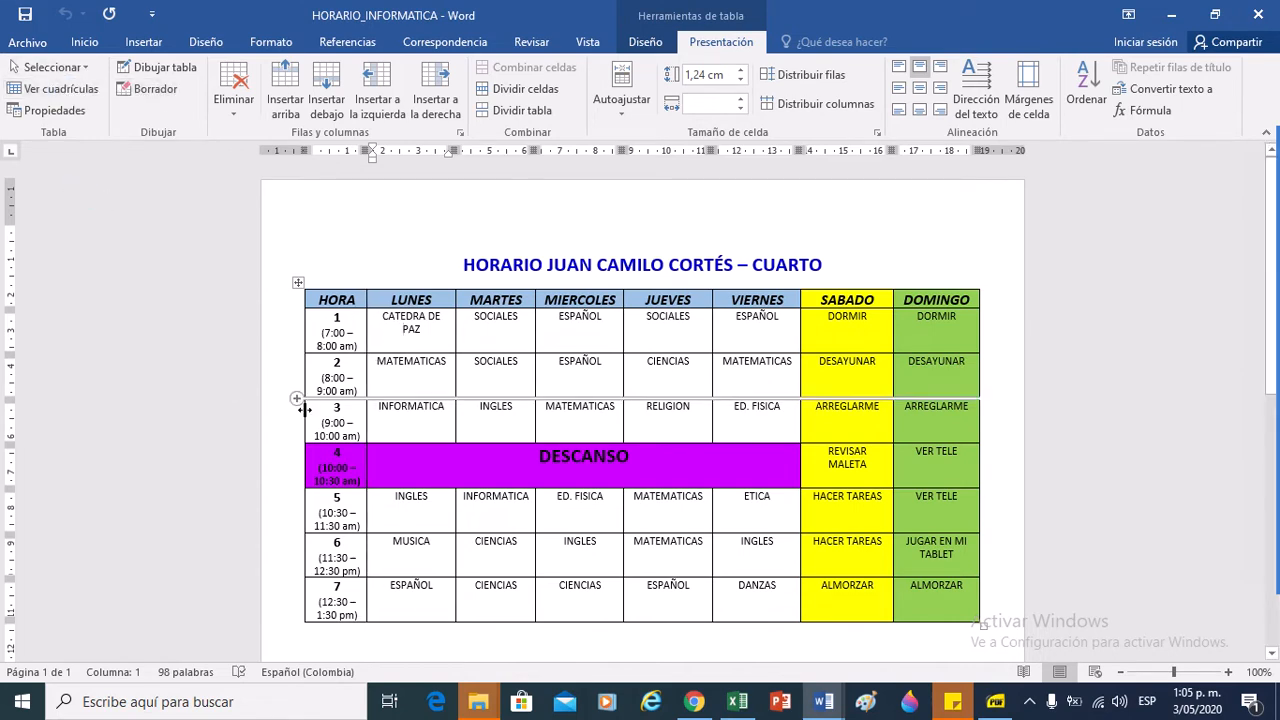
- Examine the row, column, cell and table settings in the table properties, and close them without changes
left_click(55, 110)
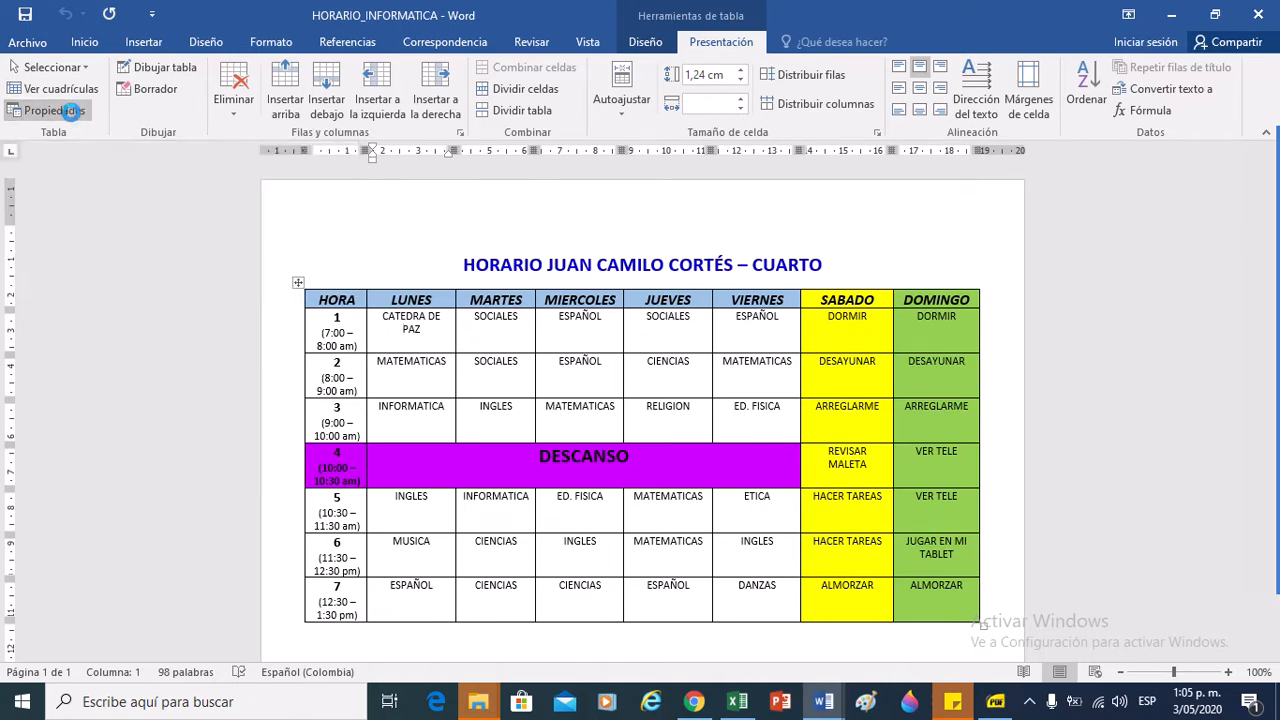
left_click(514, 168)
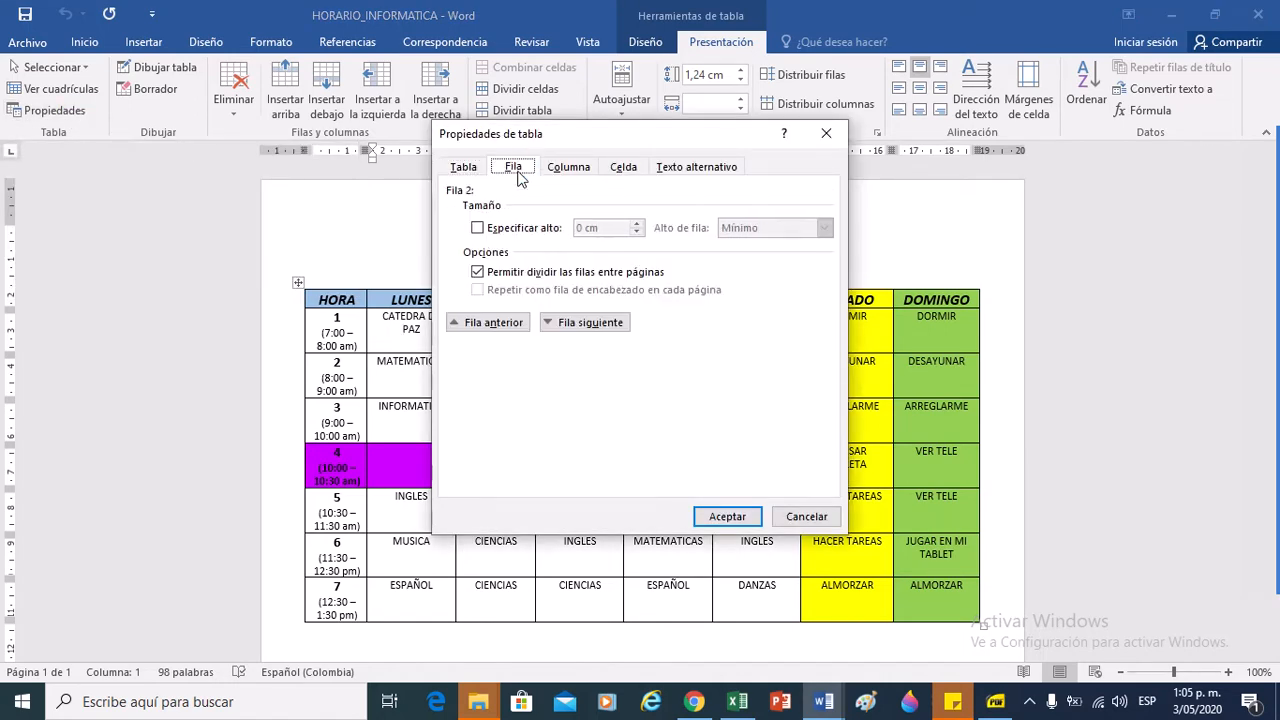
left_click(552, 170)
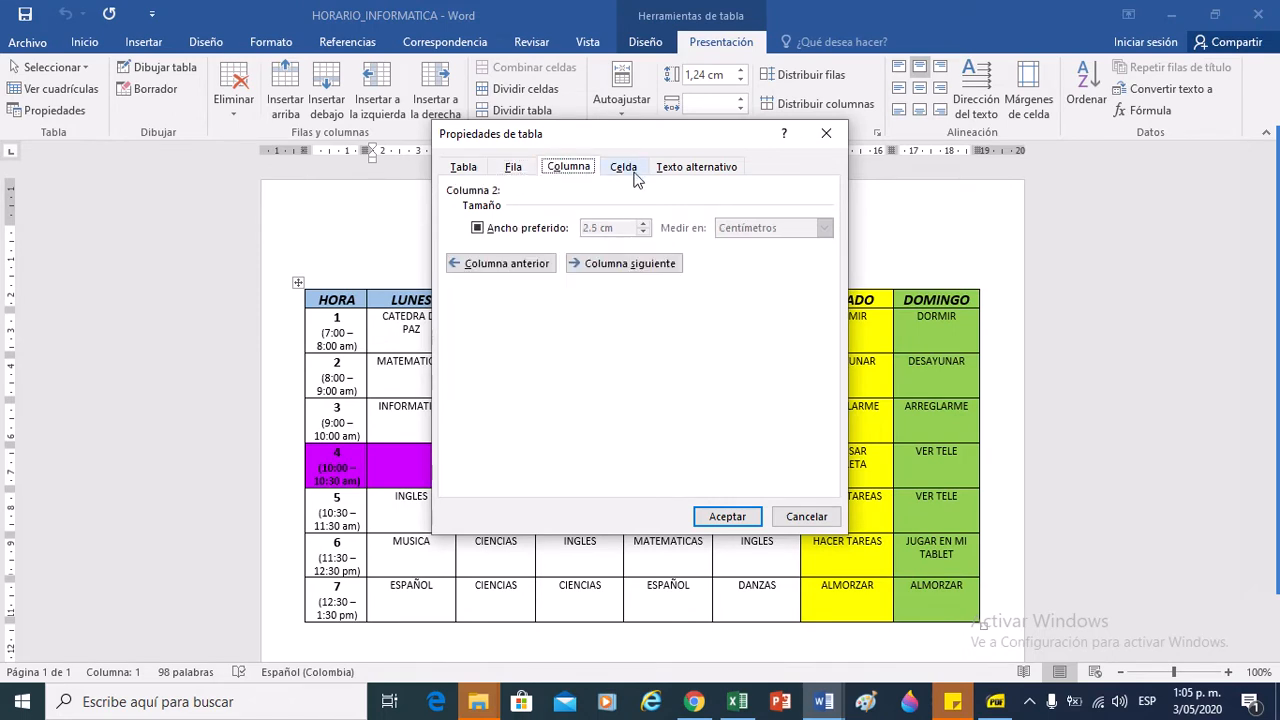
left_click(628, 172)
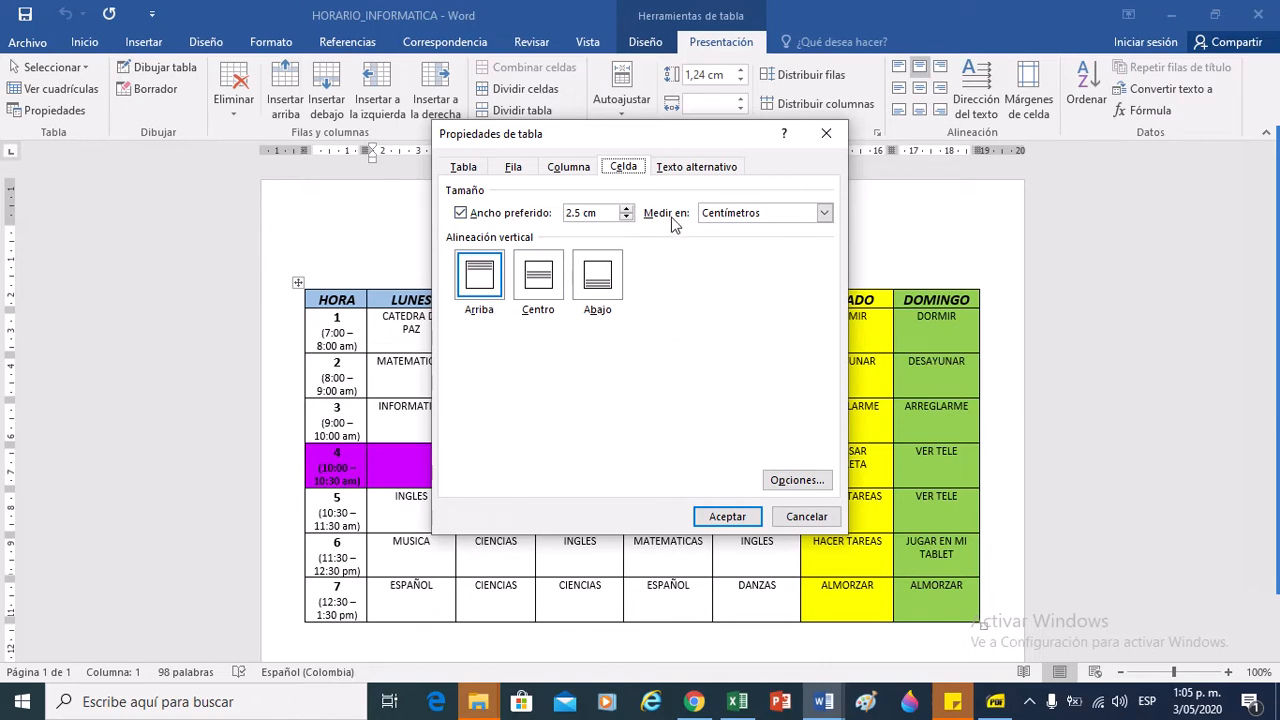
left_click(584, 170)
left_click(500, 176)
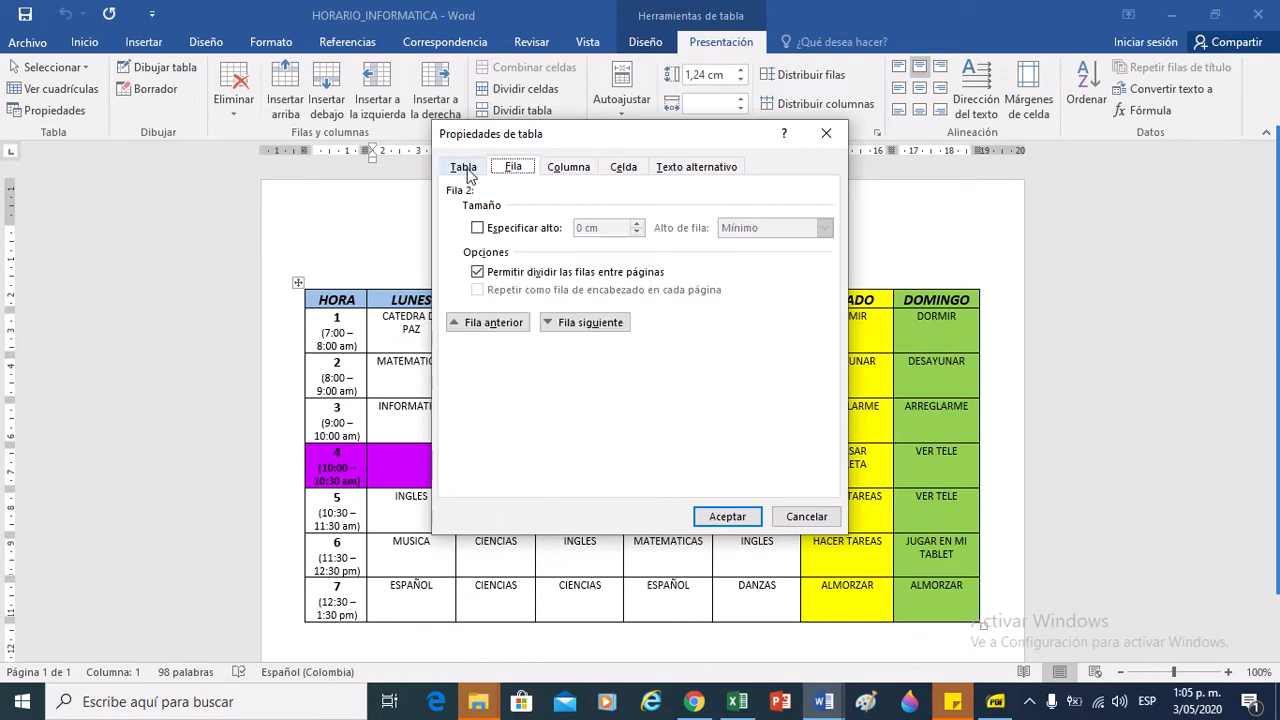
left_click(467, 175)
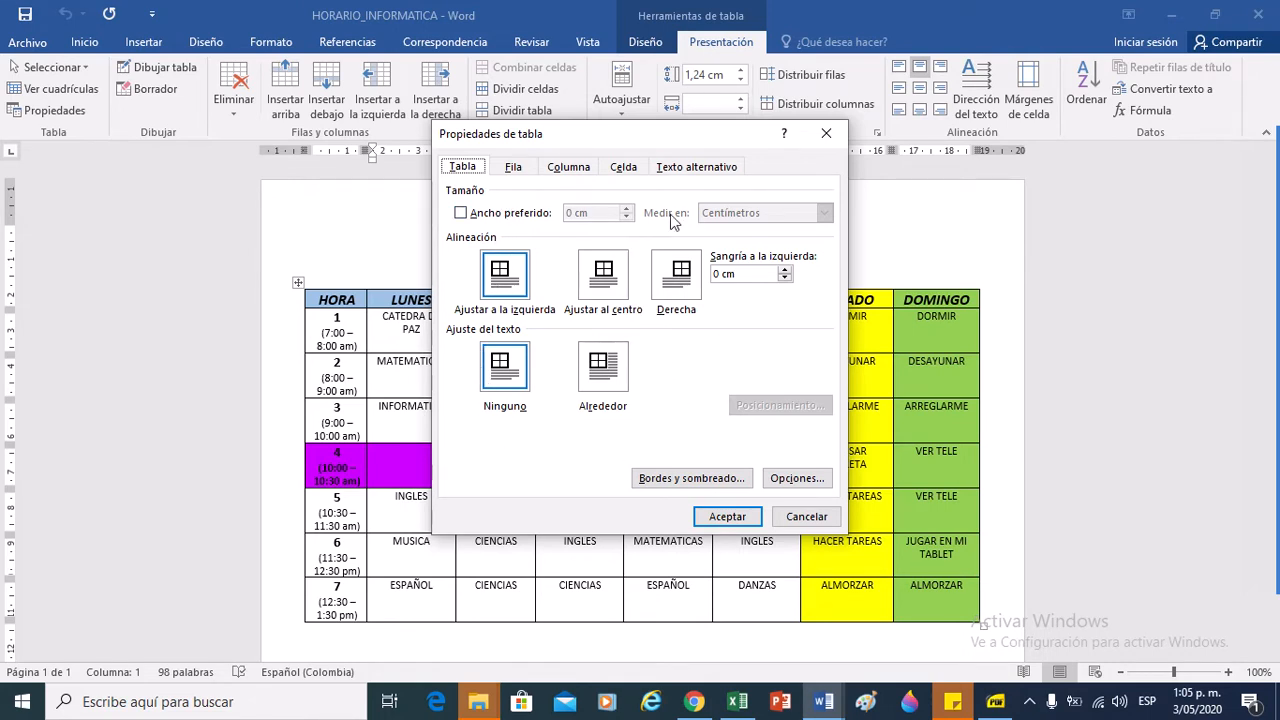
left_click(825, 134)
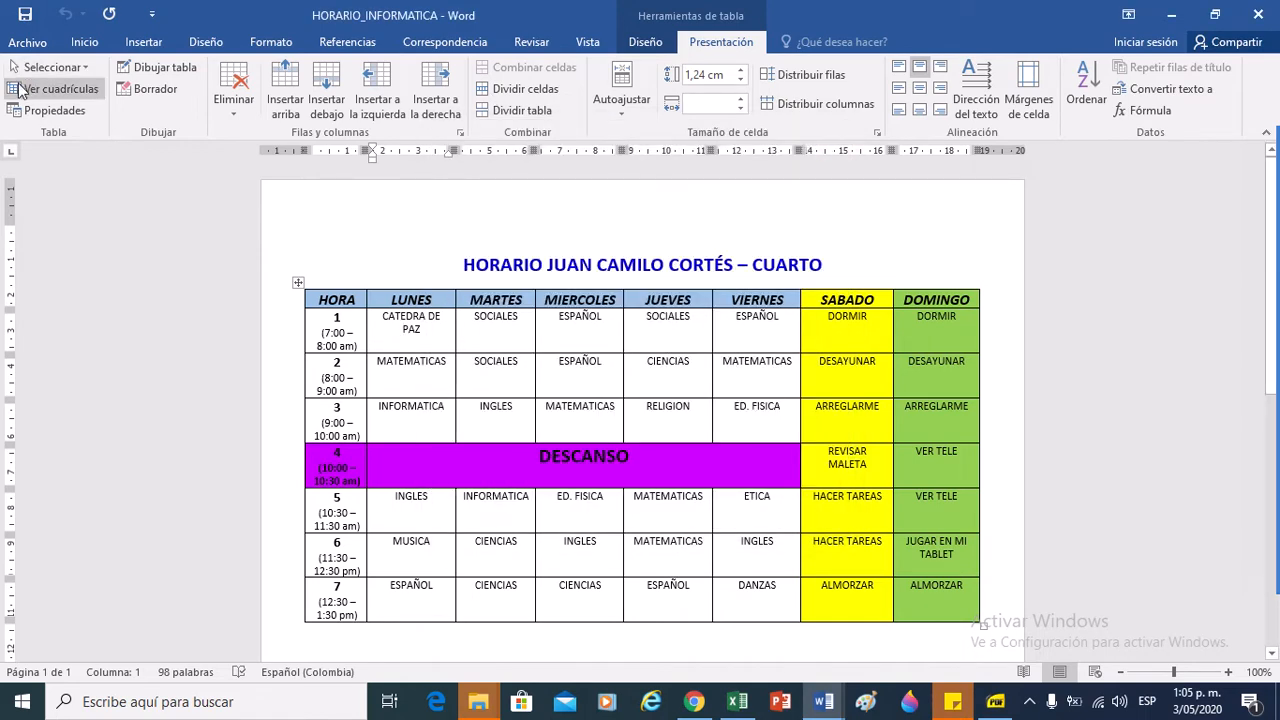
- Draw a small freehand table of adjoining cells in the blank area below the schedule, adding a border under its upper-right cell
left_click(158, 74)
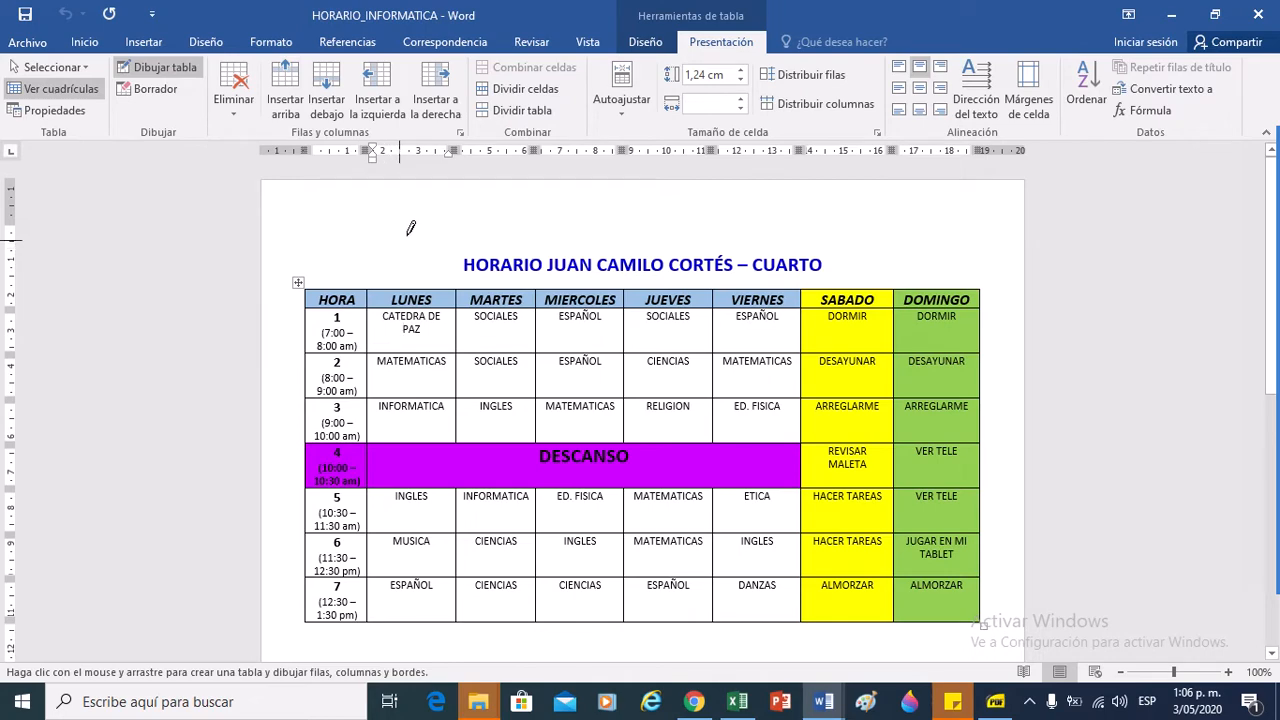
scroll(471, 477, "down", 5)
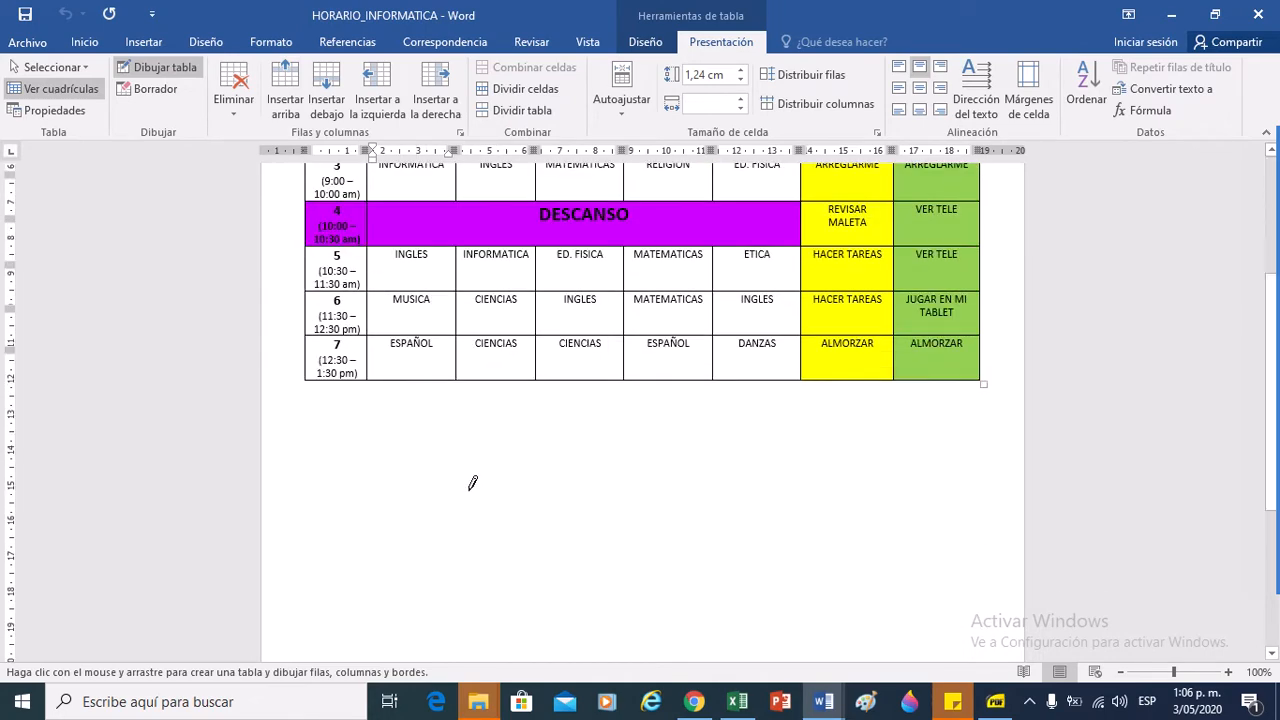
mouse_move(472, 420)
left_mouse_down()
mouse_move(474, 560)
mouse_move(492, 514)
mouse_move(535, 520)
left_mouse_up()
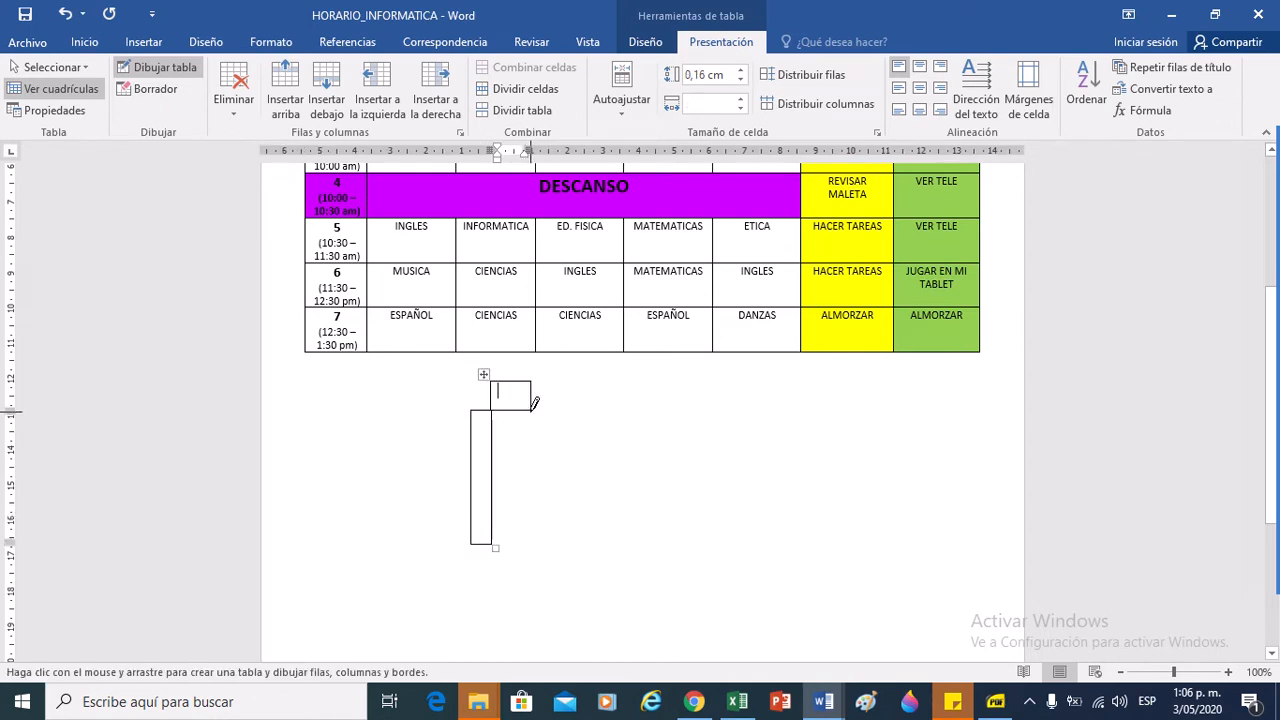
mouse_move(505, 467)
left_mouse_down()
mouse_move(521, 483)
mouse_move(521, 540)
mouse_move(494, 537)
left_mouse_up()
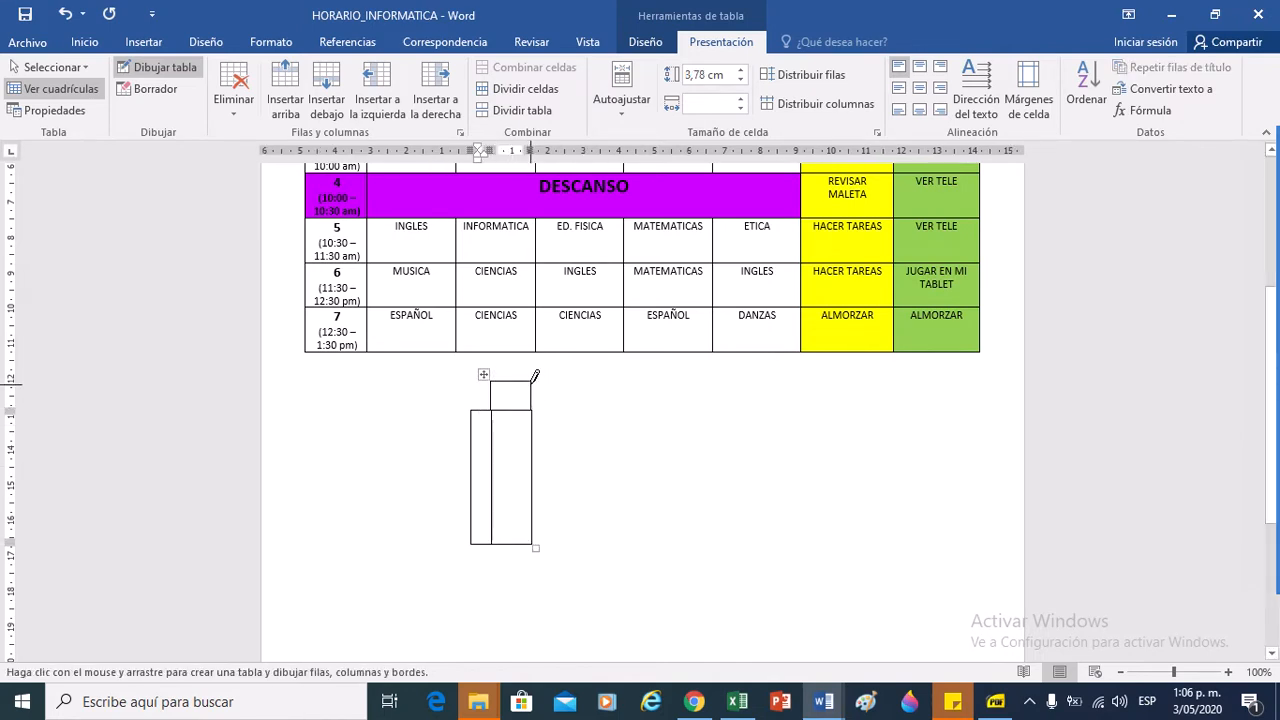
mouse_move(531, 383)
left_mouse_down()
mouse_move(613, 432)
mouse_move(611, 490)
left_mouse_up()
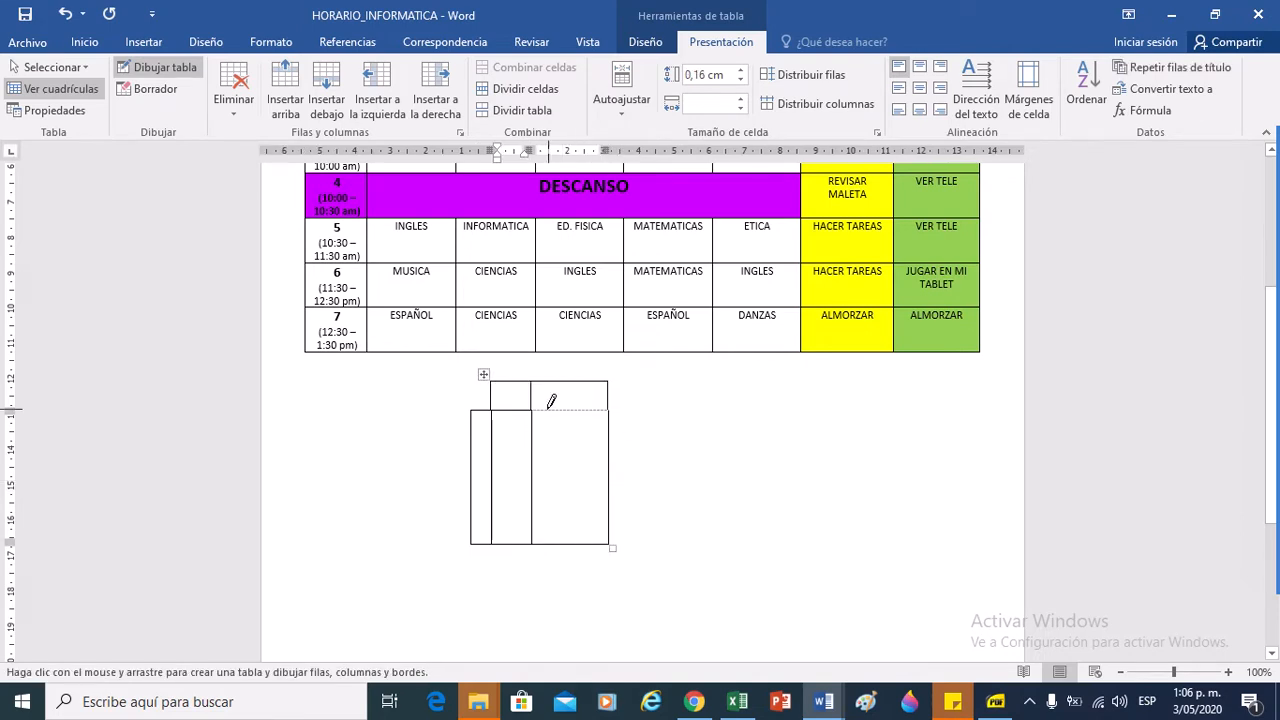
left_click_drag(546, 409, 594, 411)
- Erase the divider between the two upper cells of the drawn table and the border beneath the upper-right cell
left_click(150, 89)
left_click(541, 400)
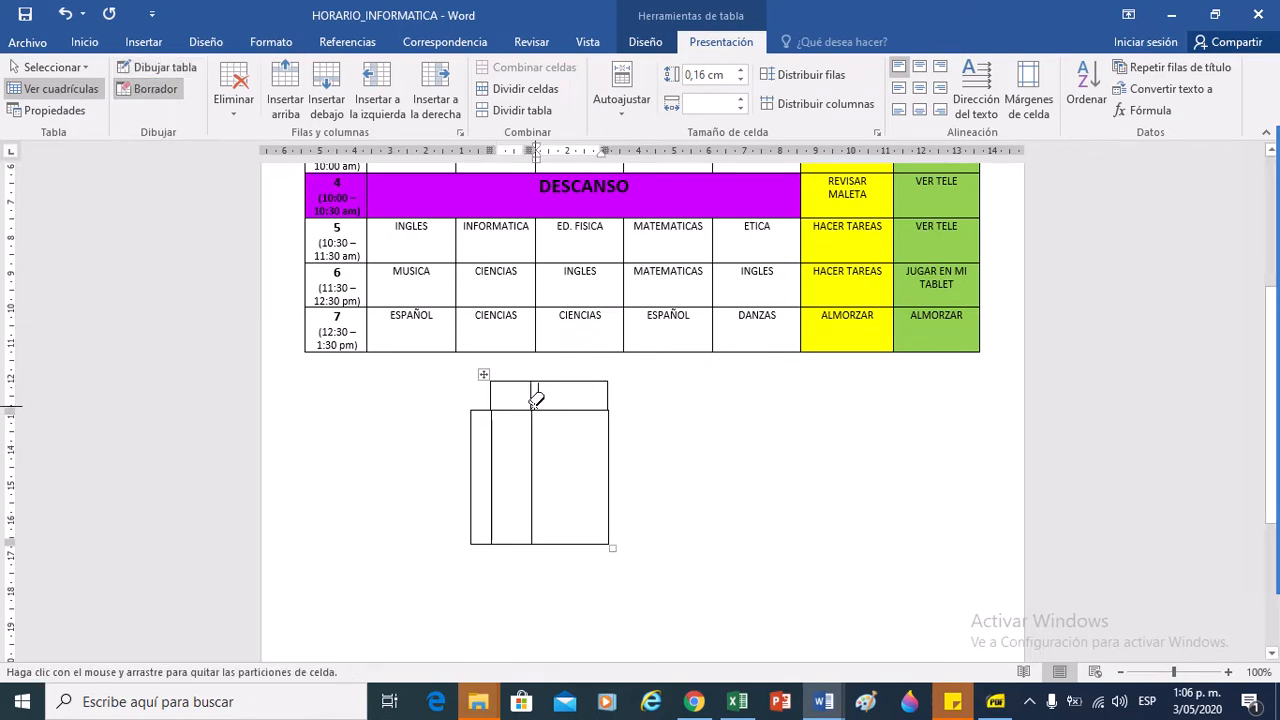
left_click(544, 405)
left_click(531, 396)
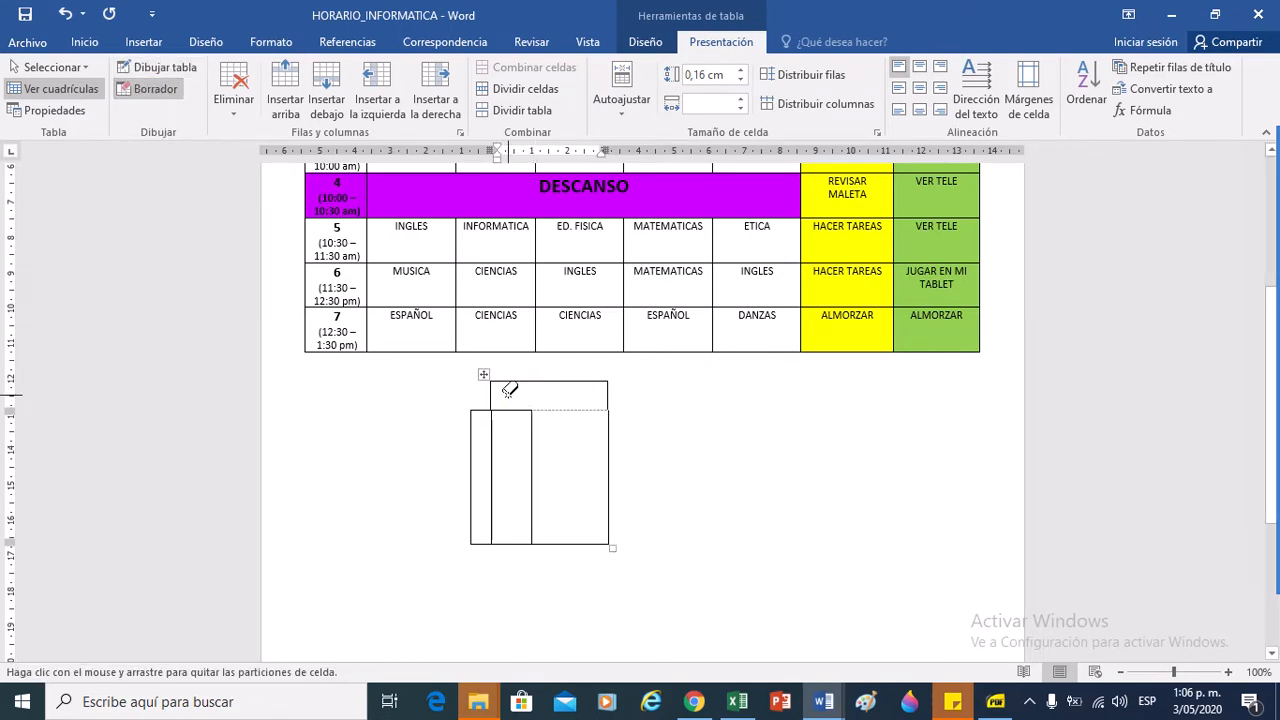
- Erase the remaining inner dividers and the top border of the drawn table below the schedule
left_click(491, 388)
left_click(518, 388)
left_click(522, 385)
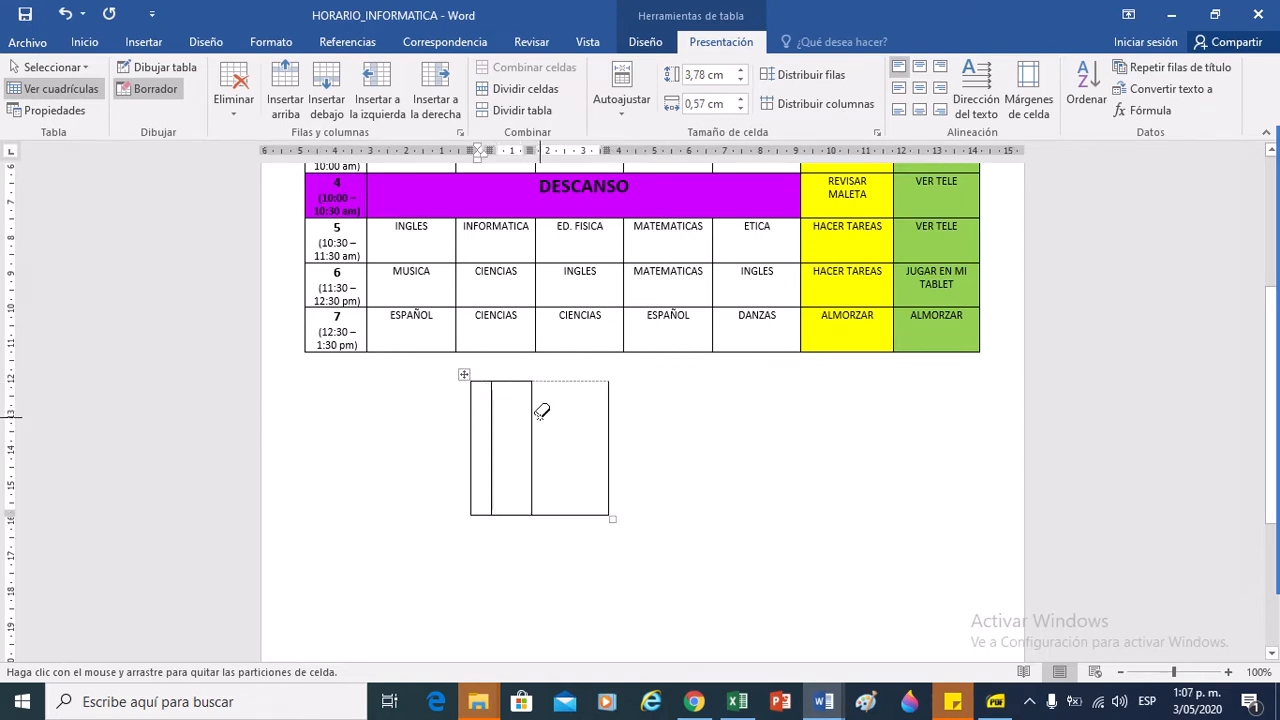
left_click(537, 413)
left_click(580, 382)
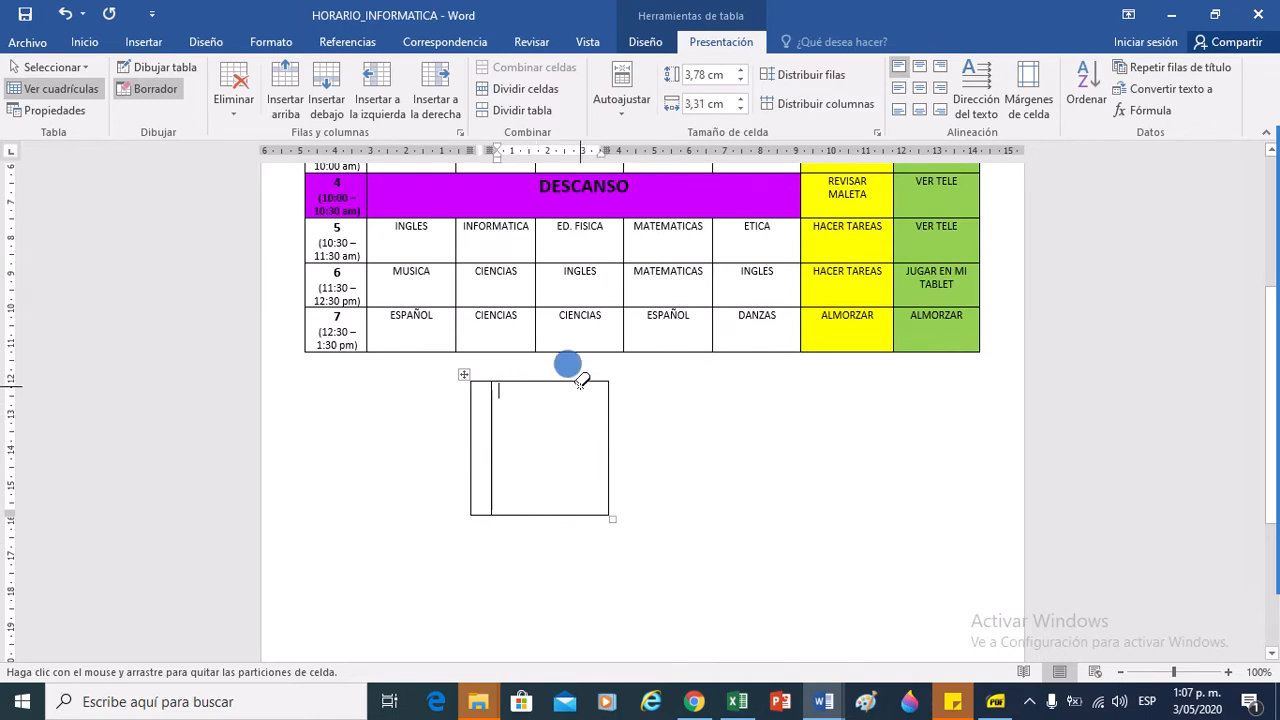
left_click(492, 384)
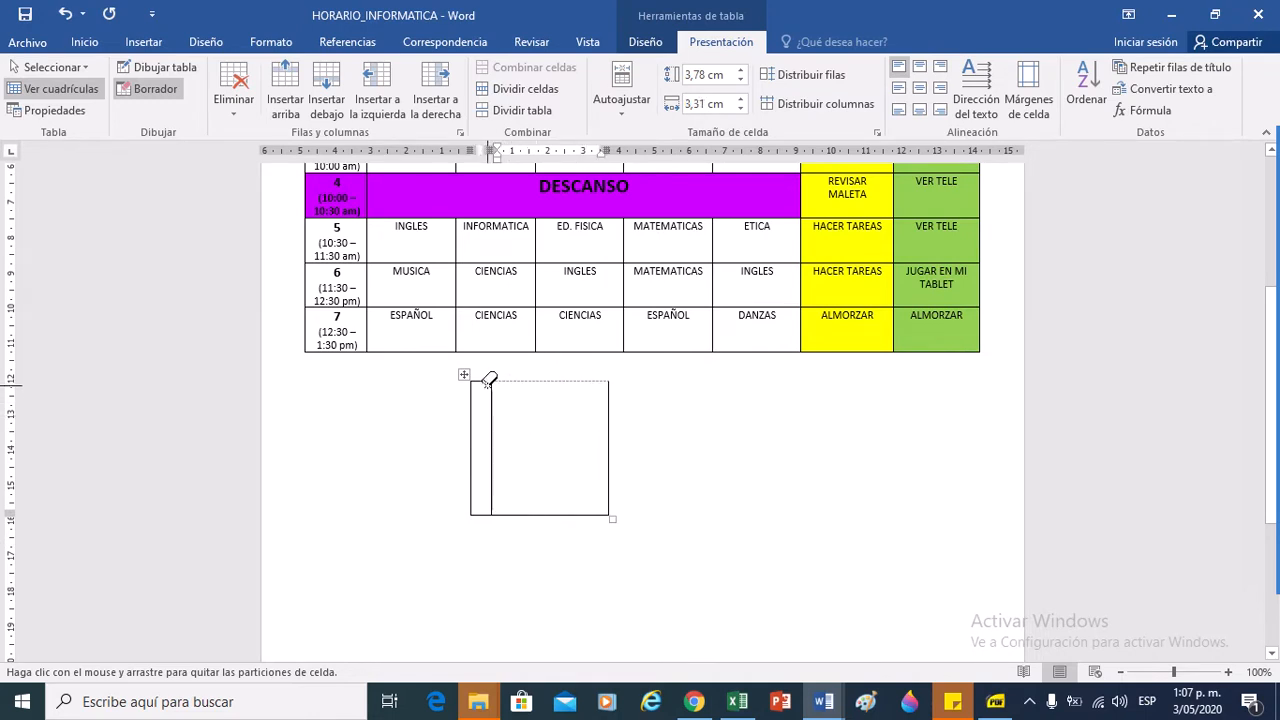
left_click(485, 382)
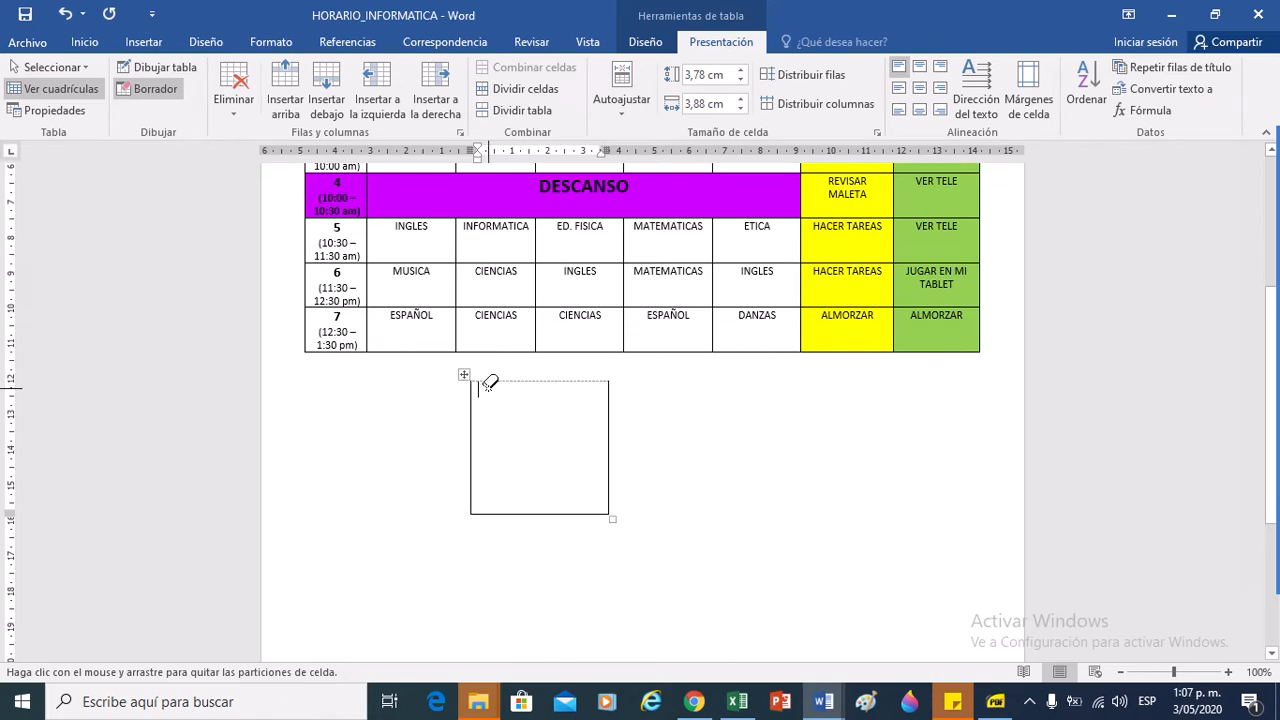
- Erase the left and right outer borders of the drawn table
left_click(472, 395)
left_click(515, 495)
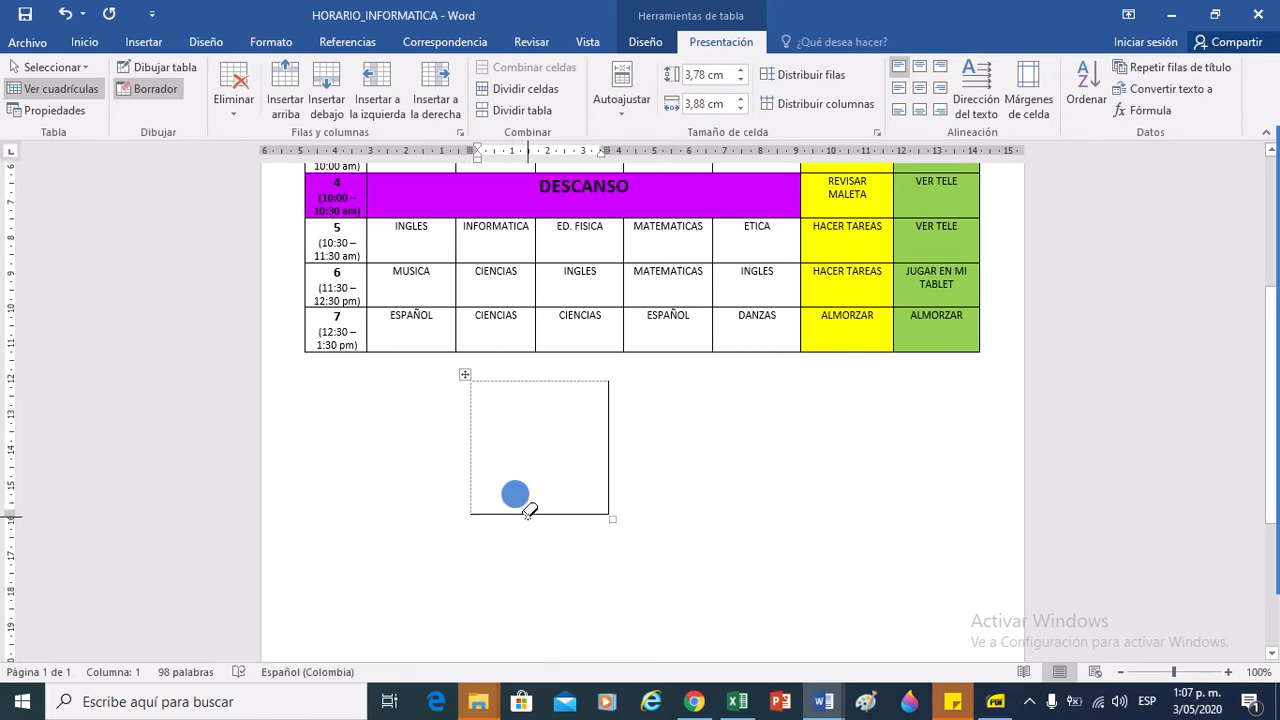
left_click(153, 90)
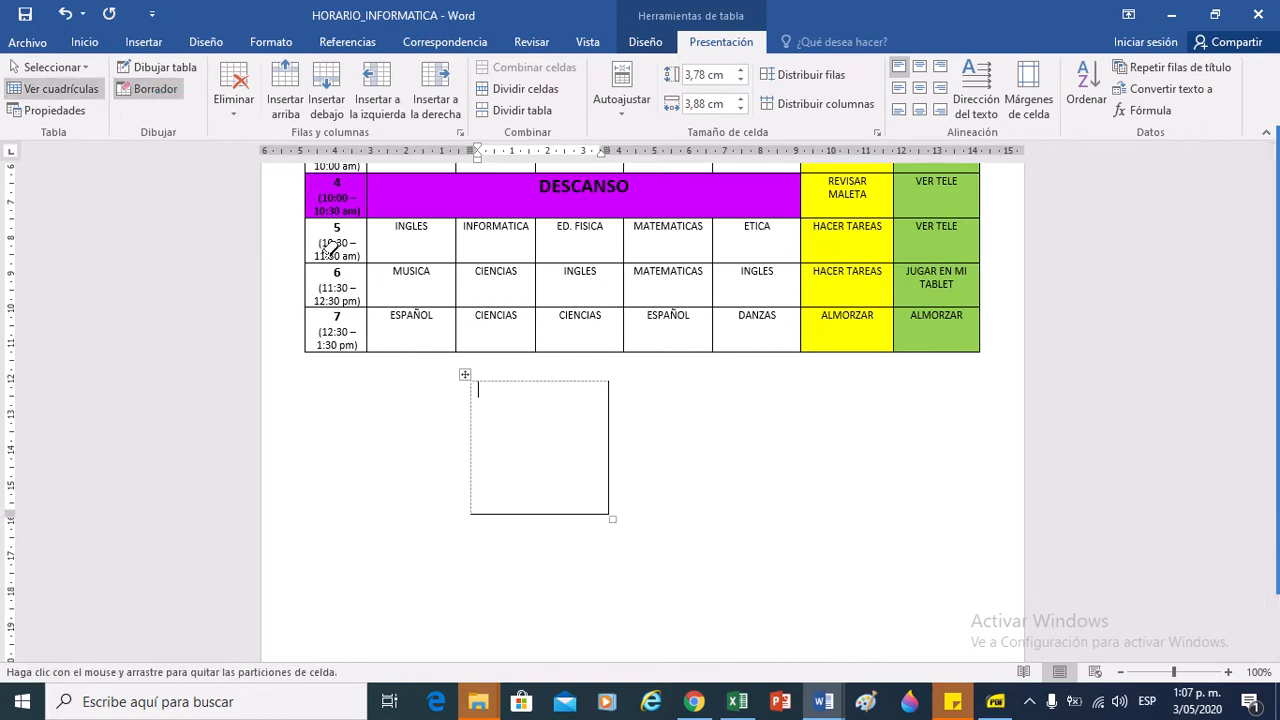
left_click(503, 496)
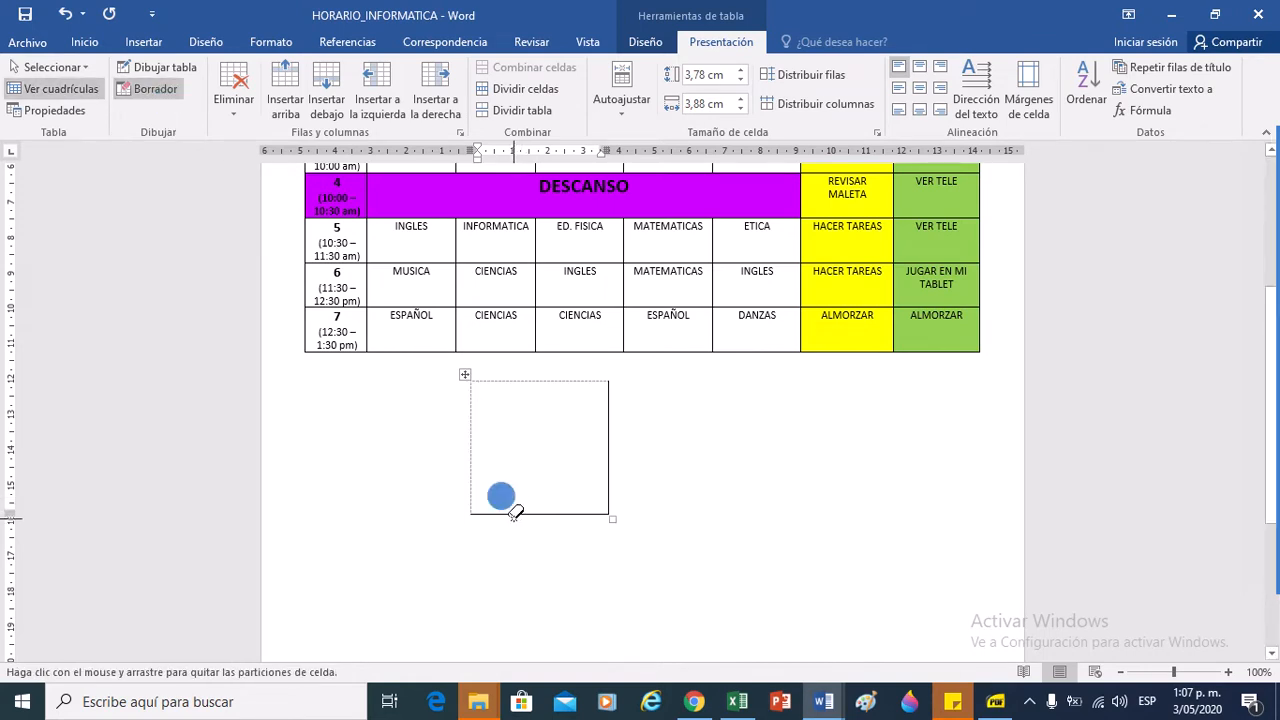
left_click(153, 90)
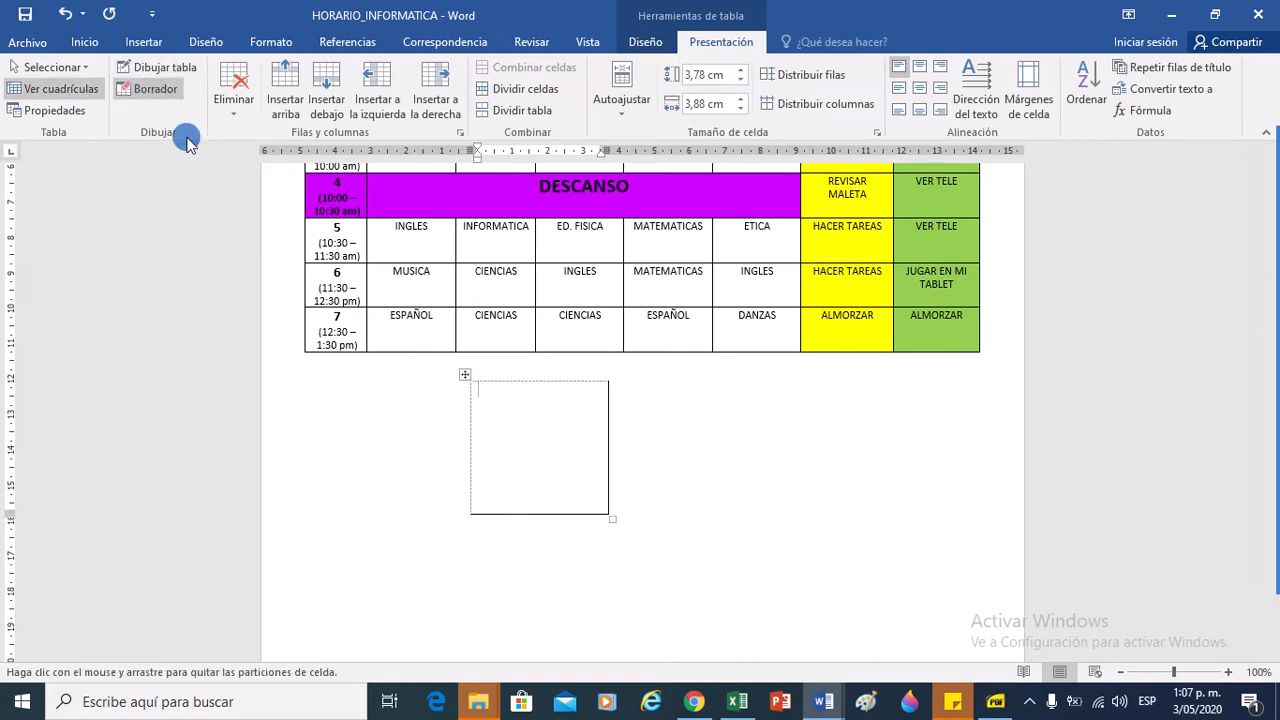
left_click(607, 422)
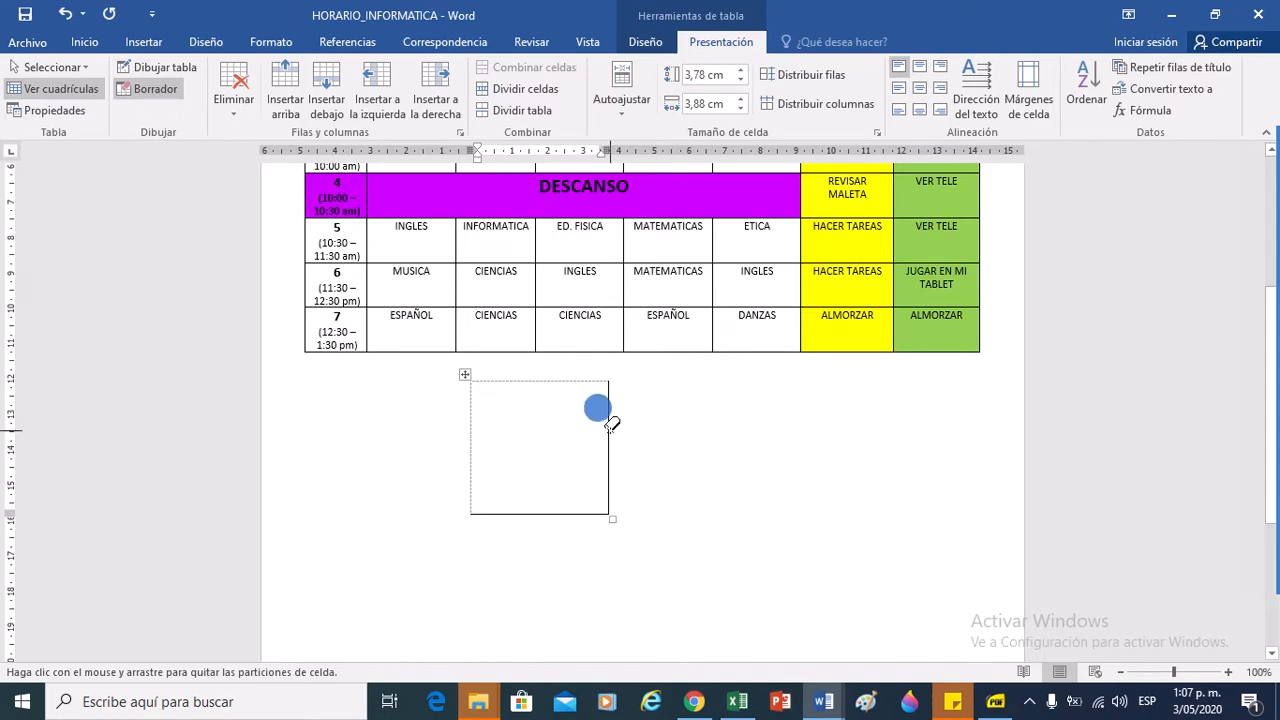
- Try to erase the bottom border of the drawn table, toggling the eraser and the gridline display between attempts
left_click(516, 496)
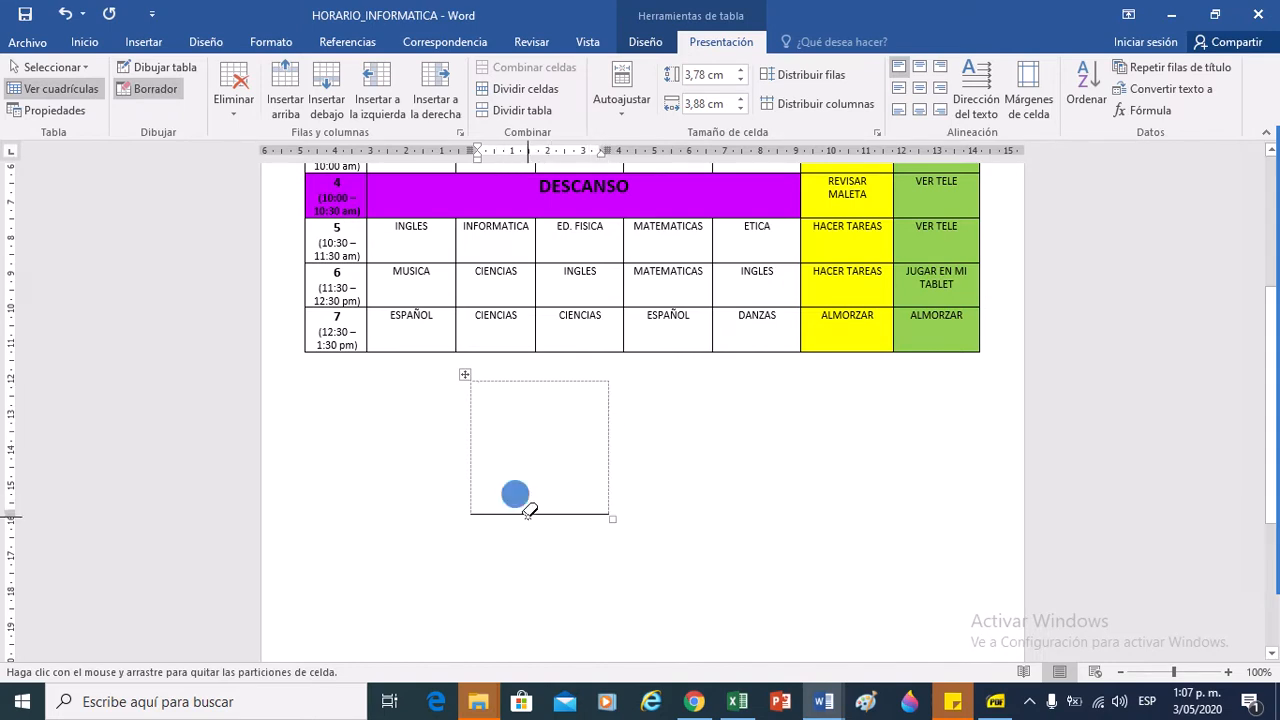
left_click(130, 89)
left_click(546, 508)
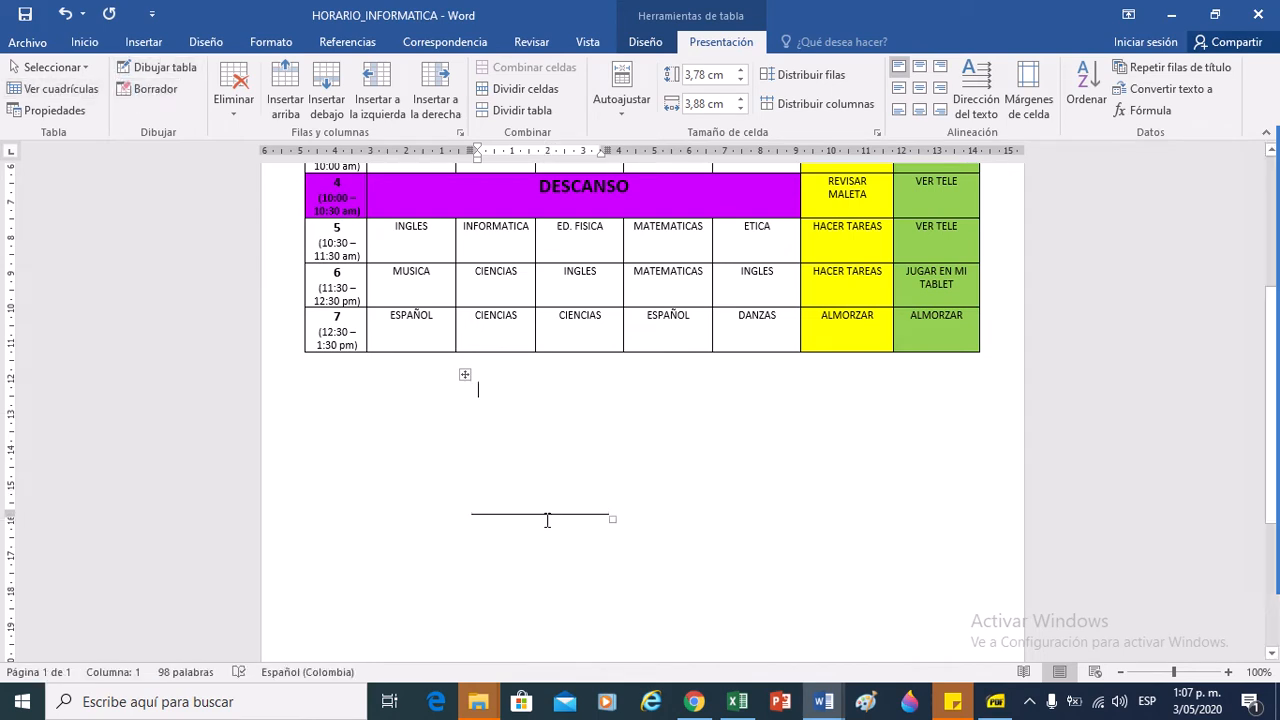
left_click(130, 89)
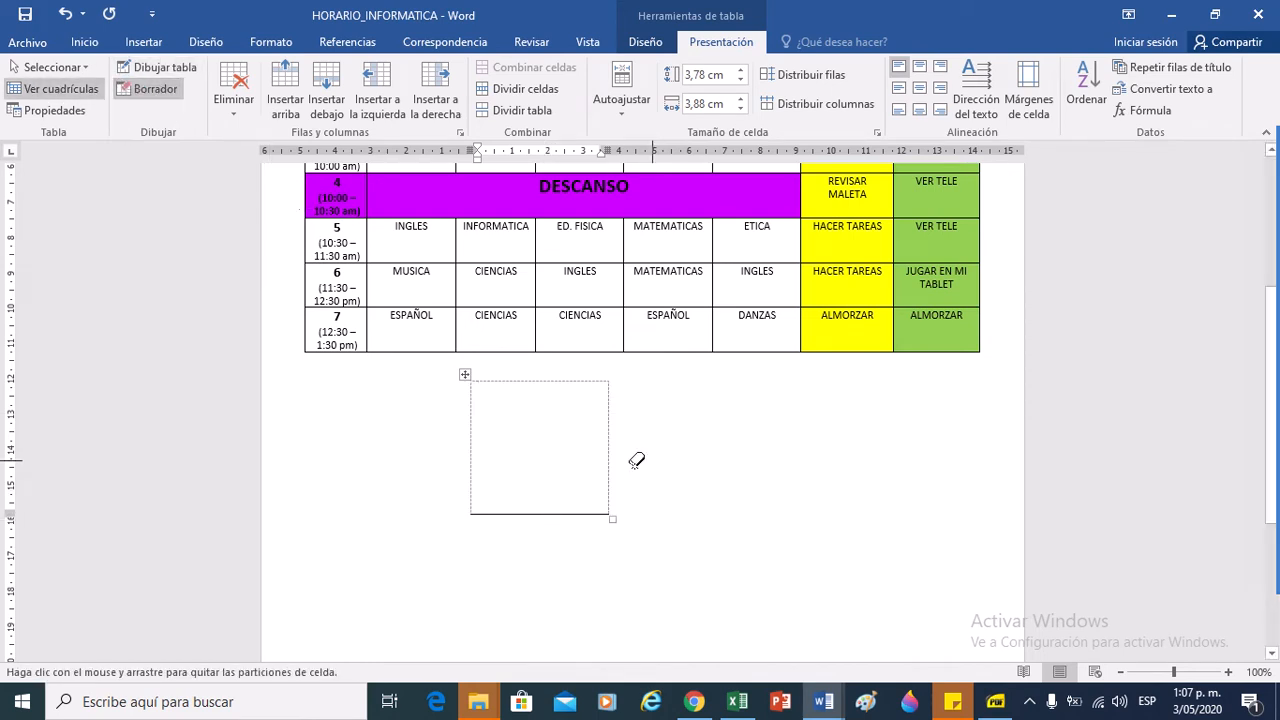
left_click(572, 511)
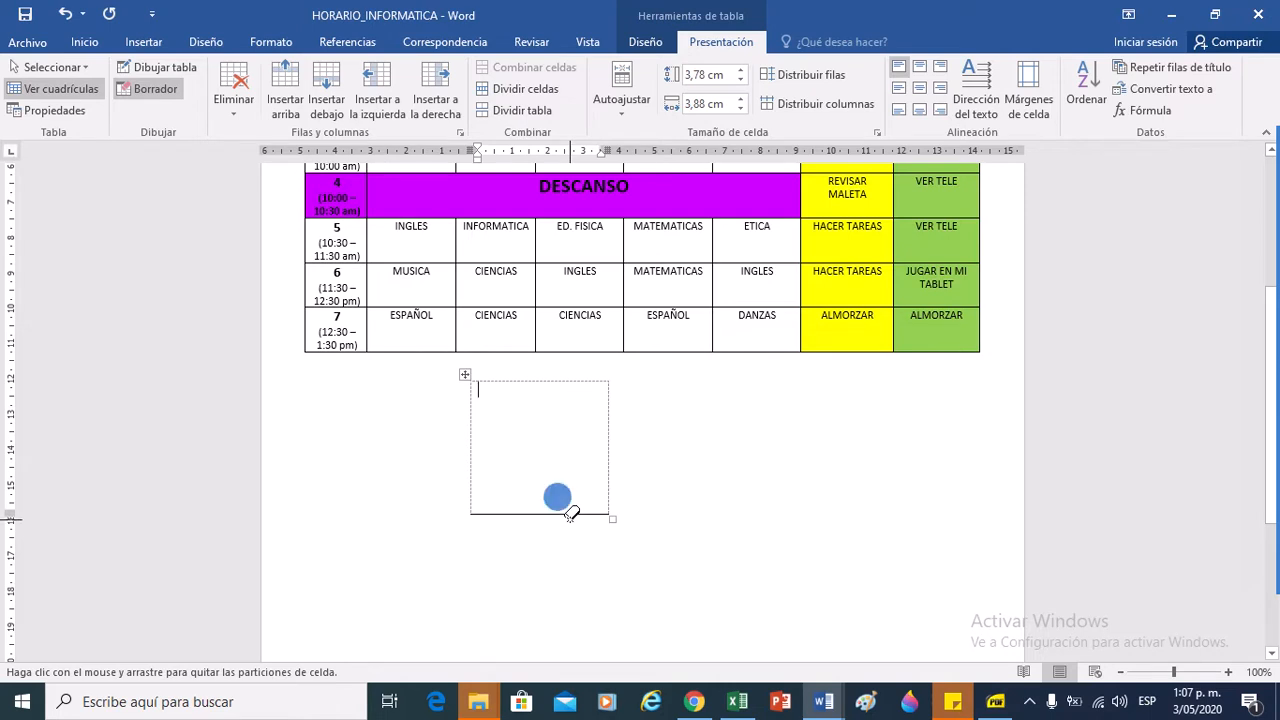
left_click(130, 89)
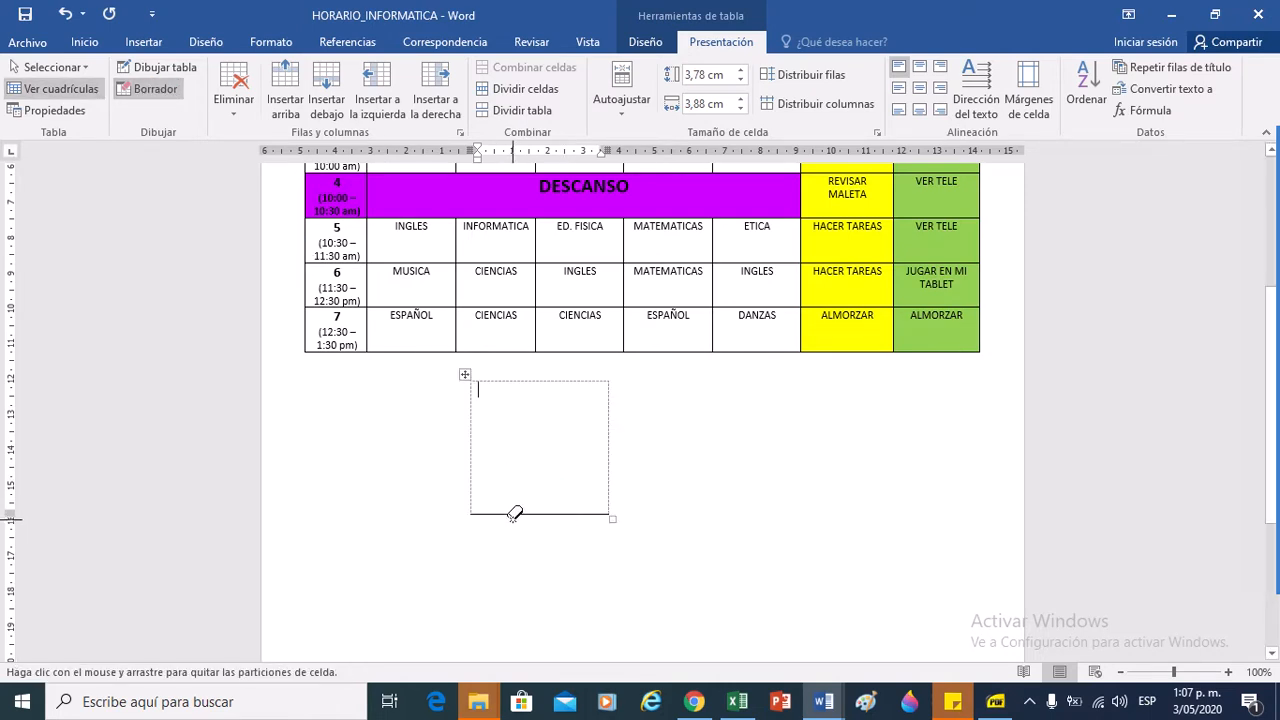
left_click(514, 512)
left_click(150, 89)
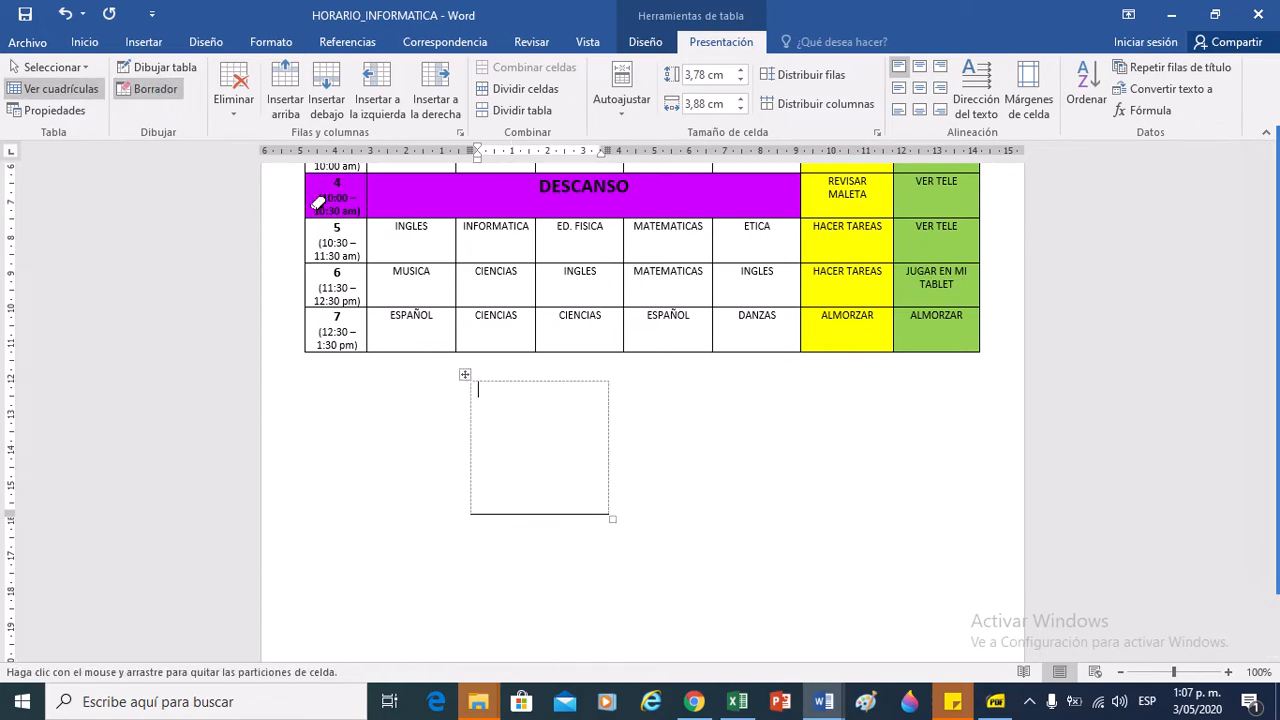
left_click(534, 513)
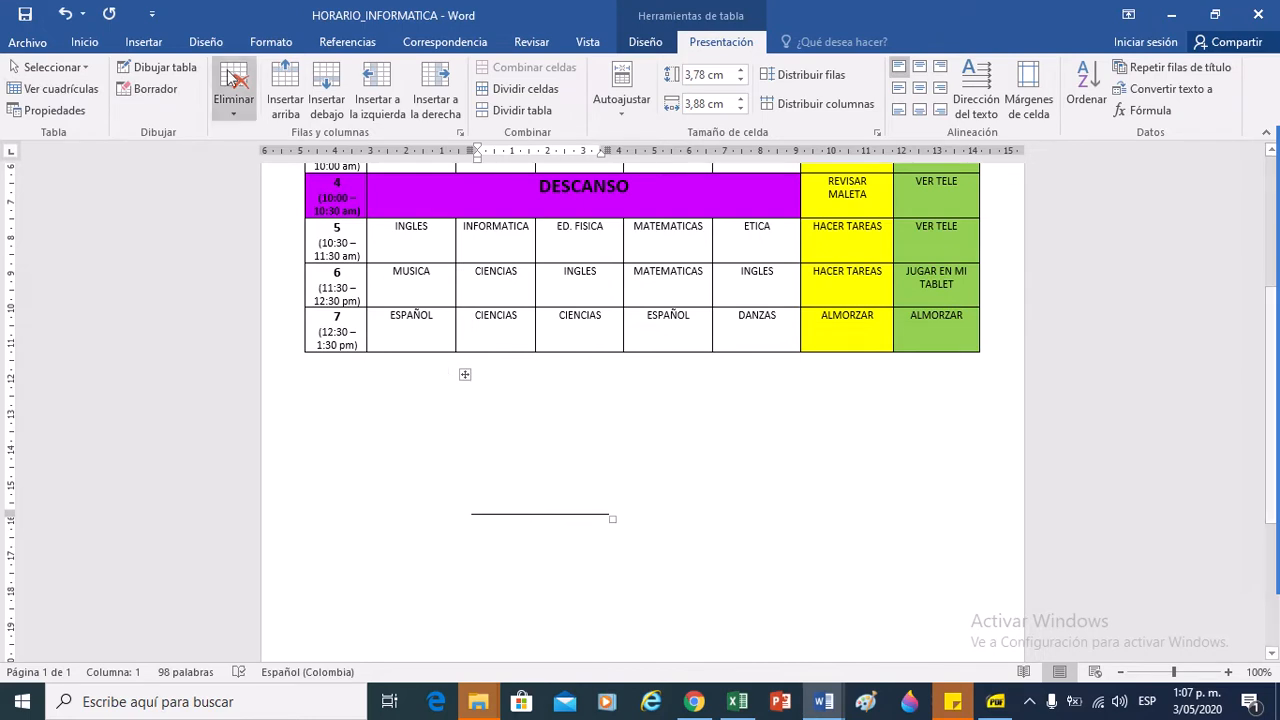
left_click(150, 89)
left_click(55, 89)
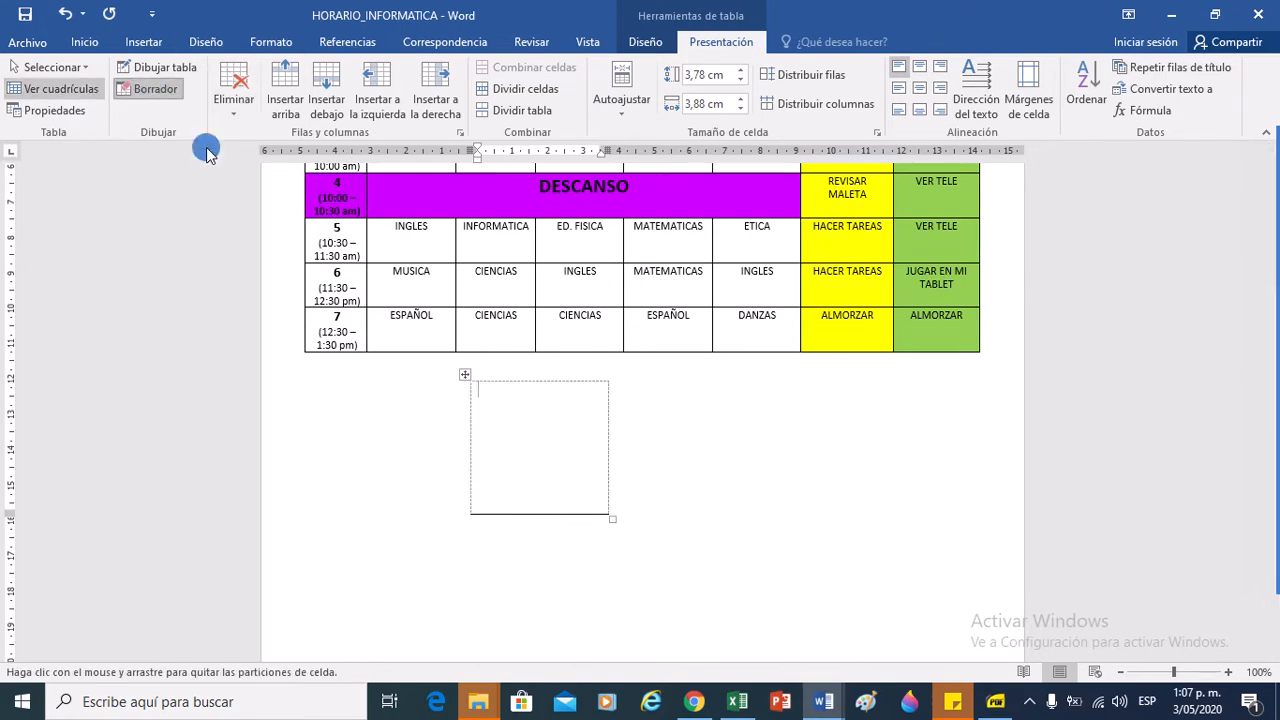
left_click(521, 516)
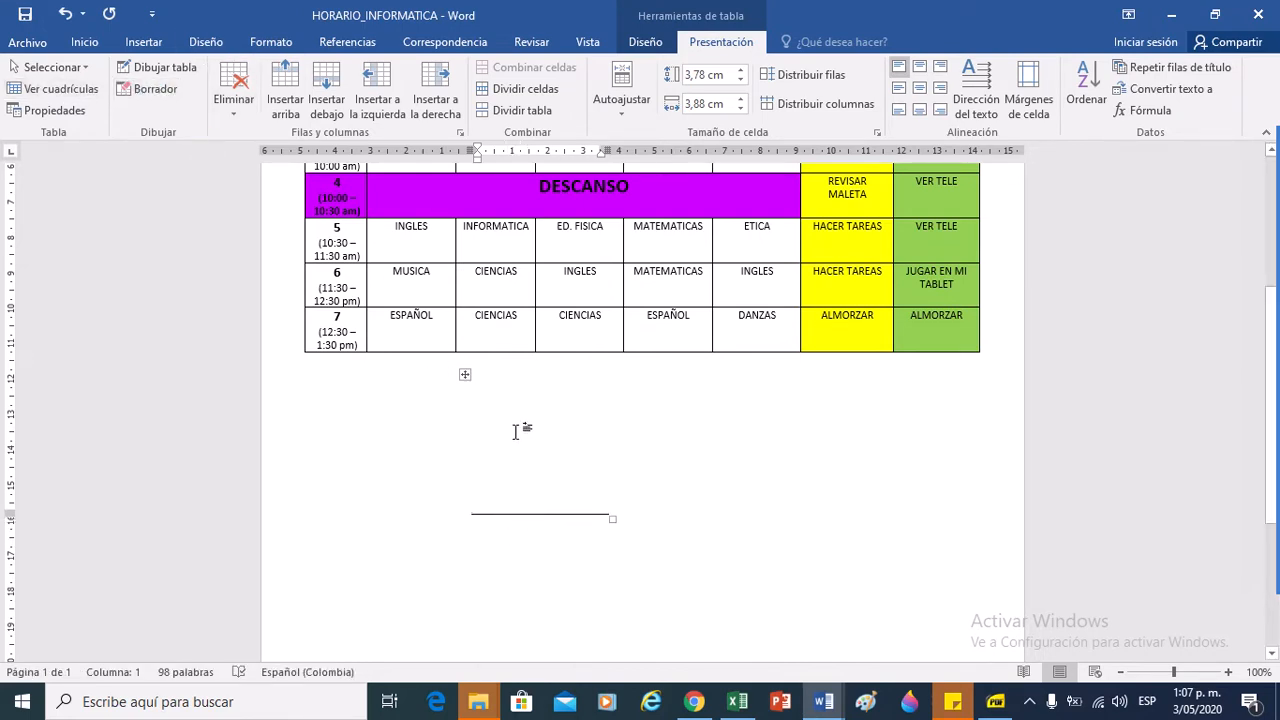
- Select the whole drawn table below the schedule and delete it
left_click(463, 375)
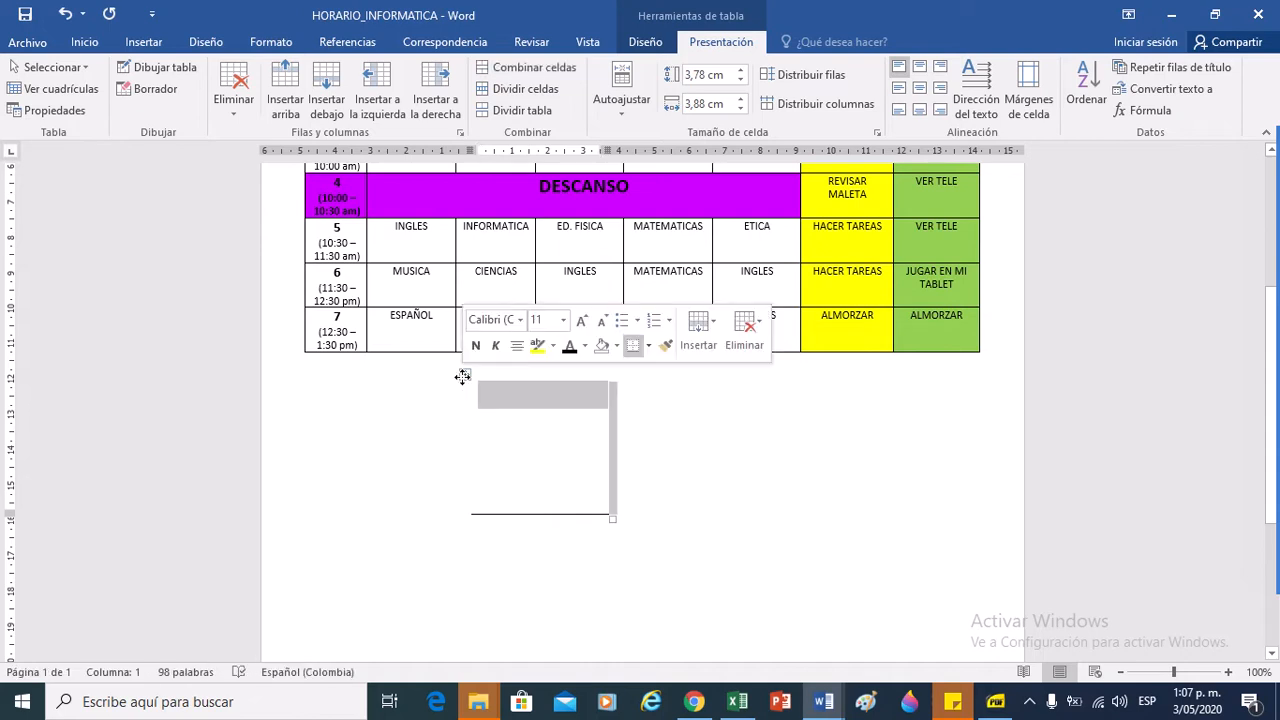
key("BackSpace")
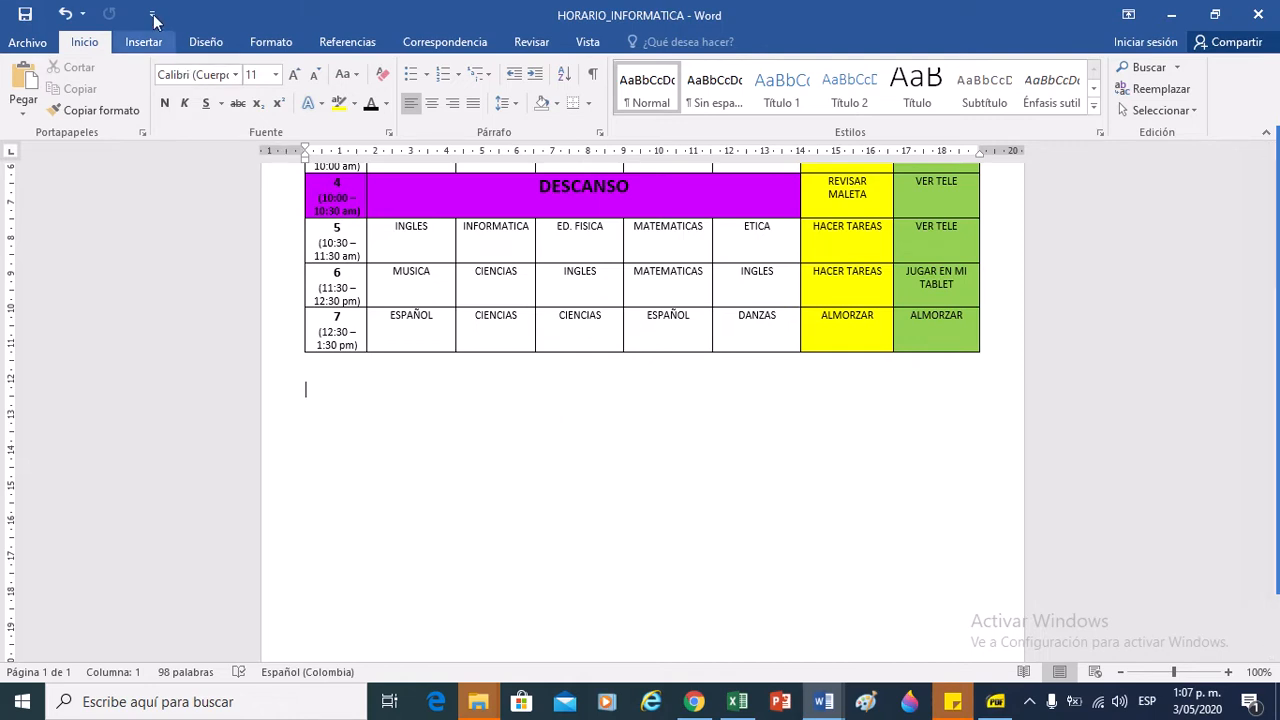
- Insert a cell at the MARTES period 5 INFORMATICA cell, shifting the cells down, and undo the insertion
left_click(481, 228)
scroll(481, 228, "up", 5)
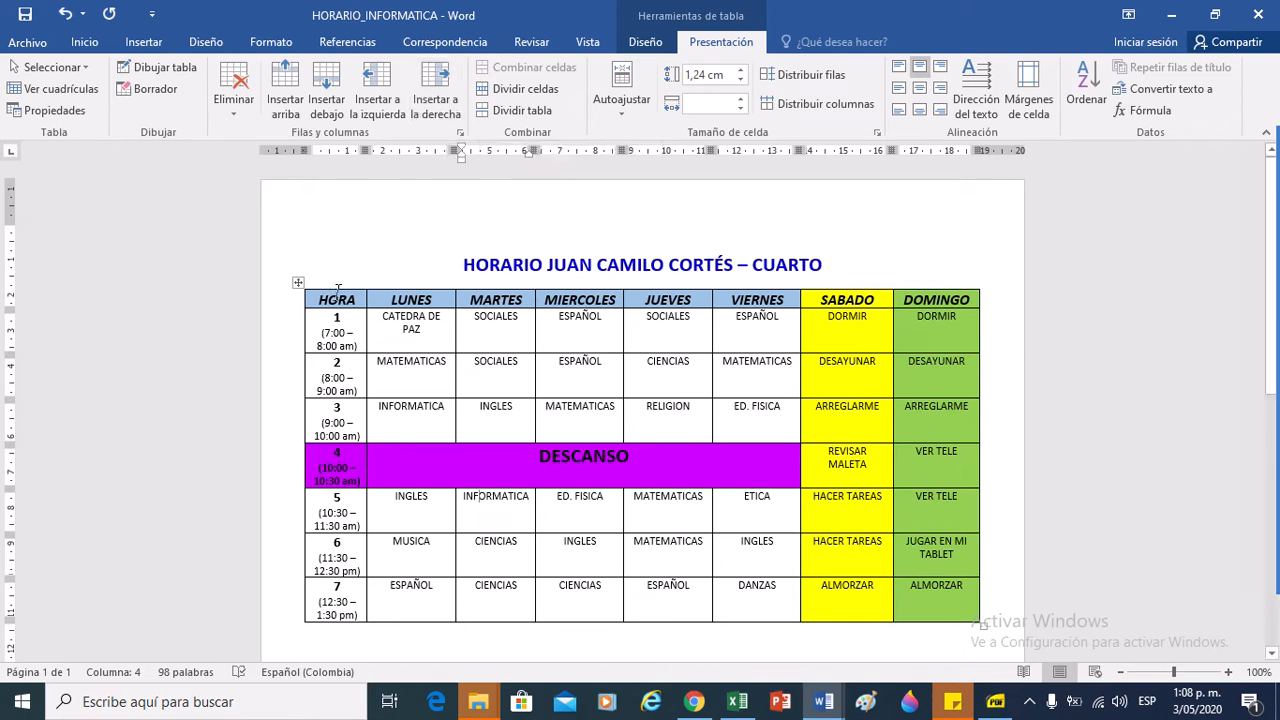
mouse_move(343, 287)
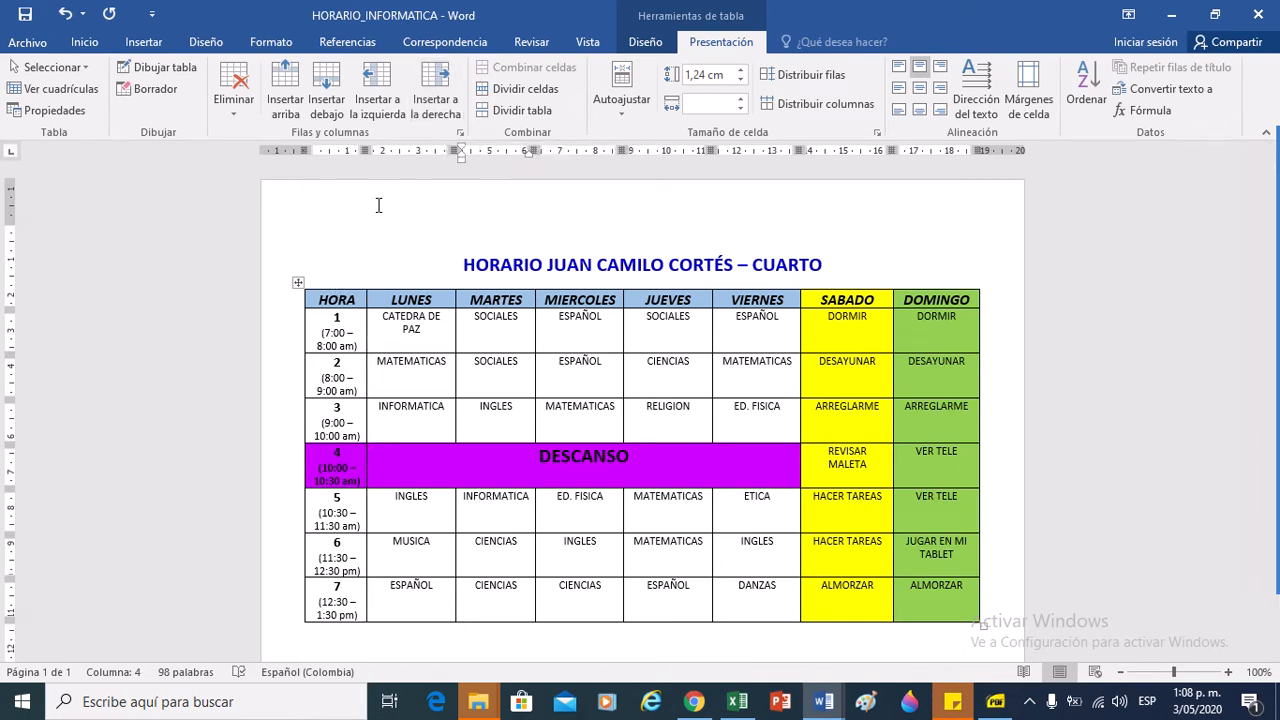
left_click(461, 134)
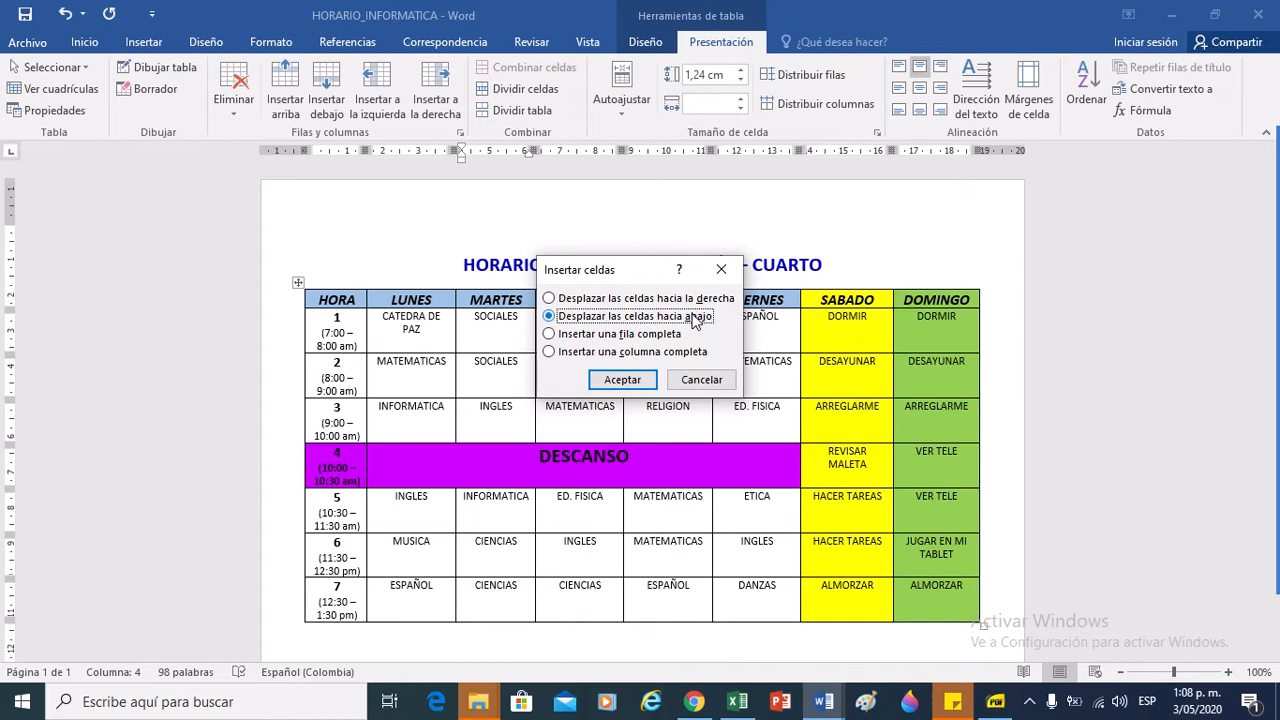
left_click(622, 380)
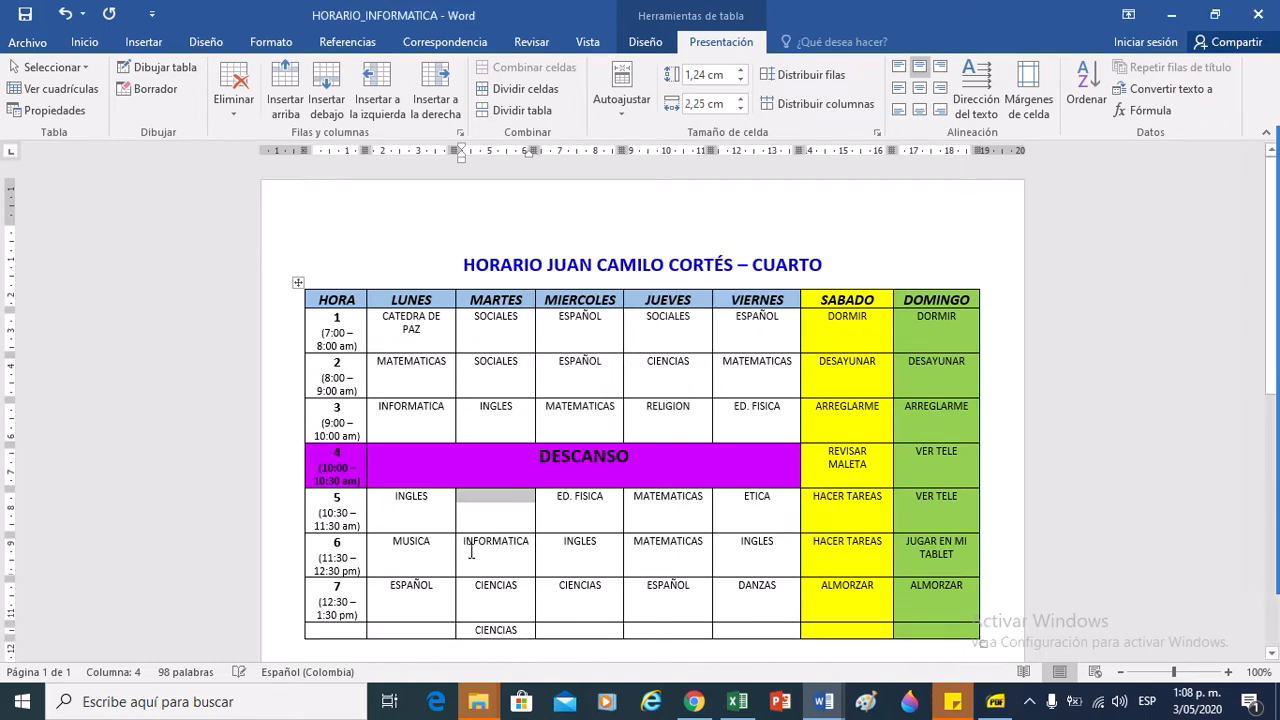
left_click(471, 552)
key("ctrl+z")
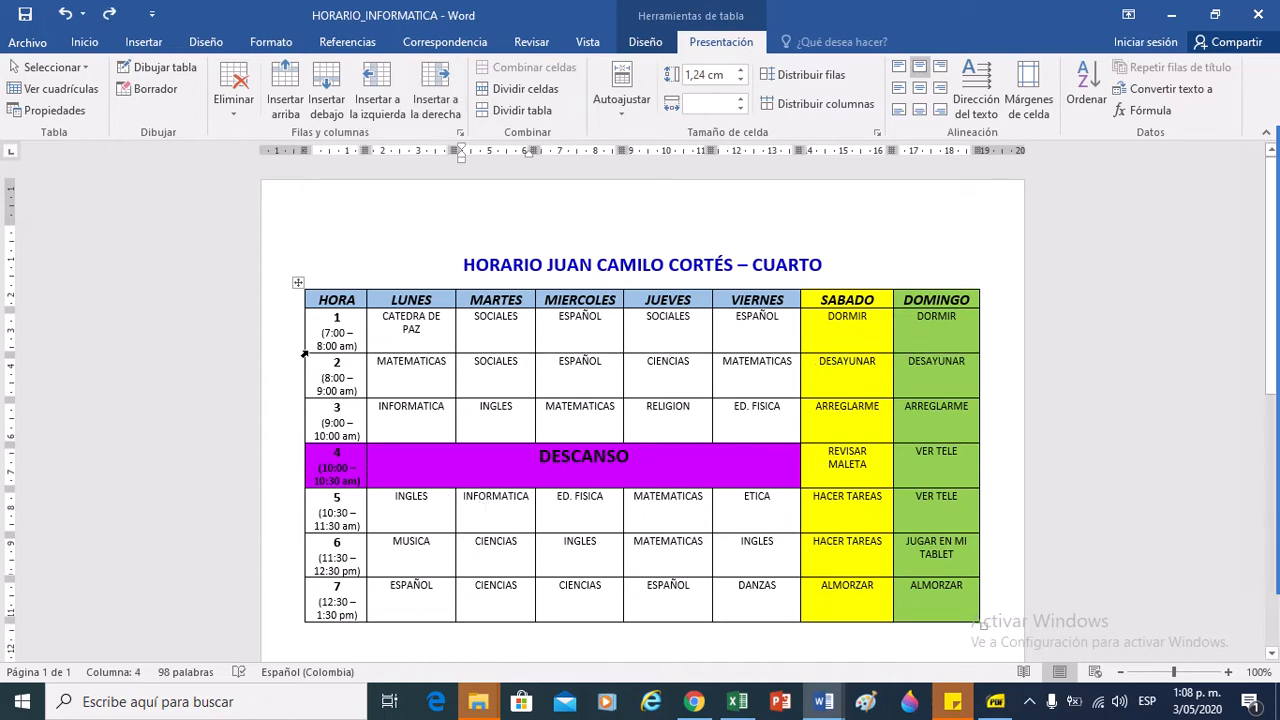
- Delete the HORA cells of periods 1 to 4, shifting the remaining cells to the left, and undo the deletion
left_click_drag(302, 330, 289, 479)
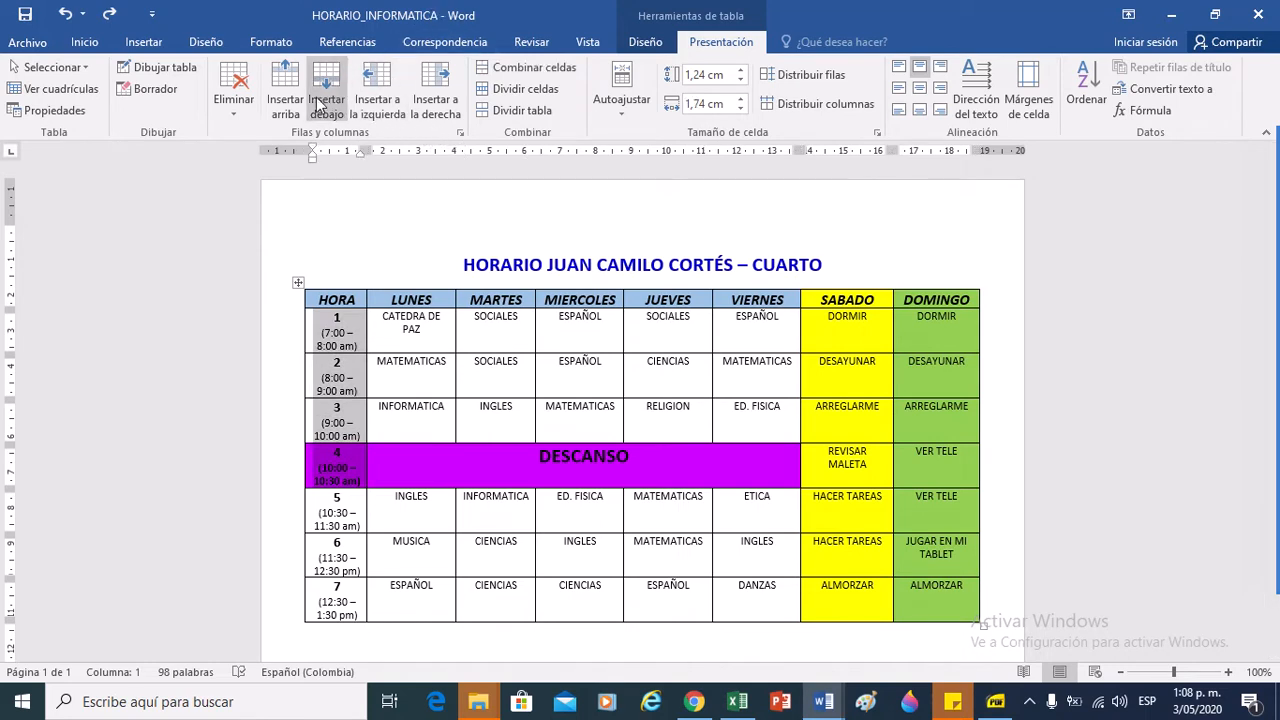
left_click(246, 94)
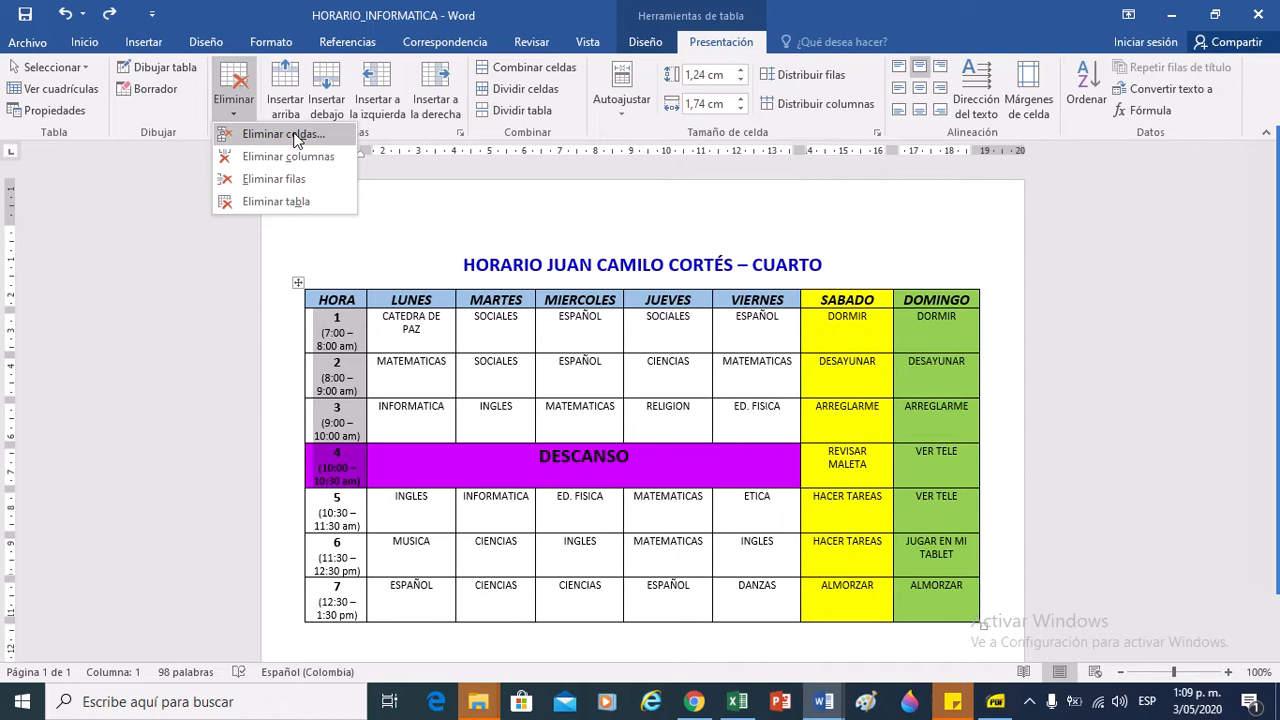
left_click(295, 138)
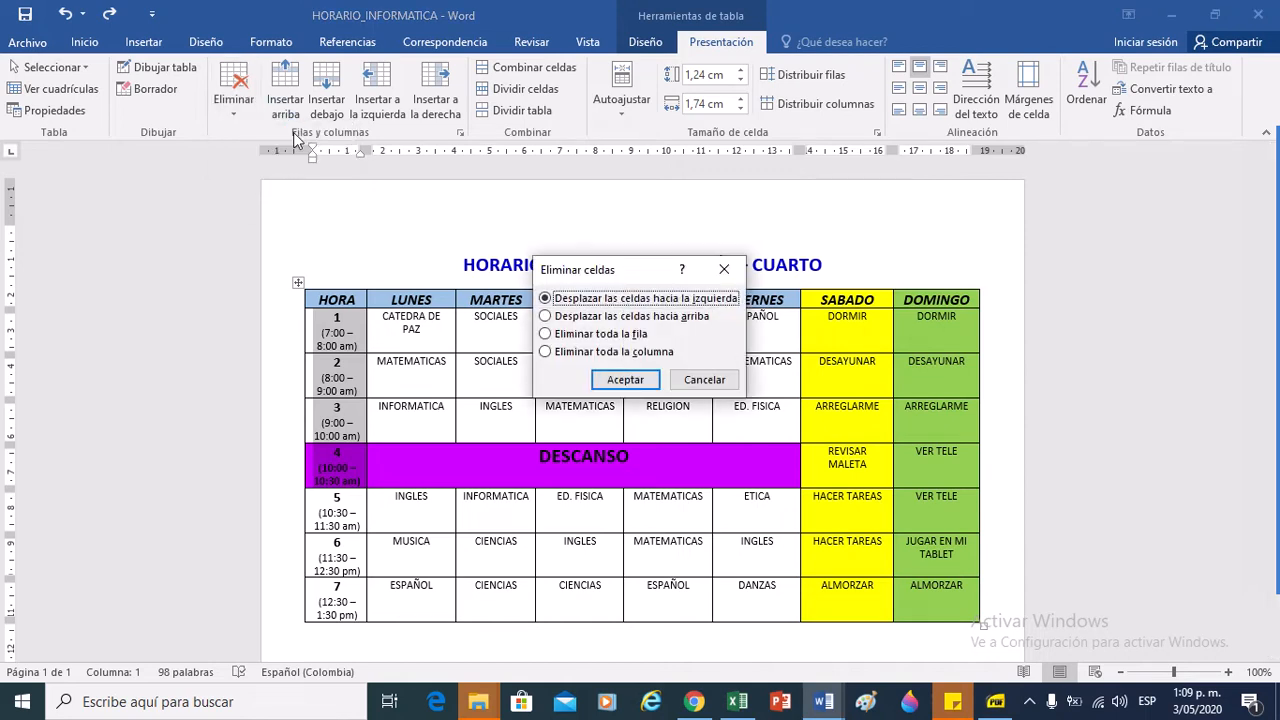
left_click(620, 381)
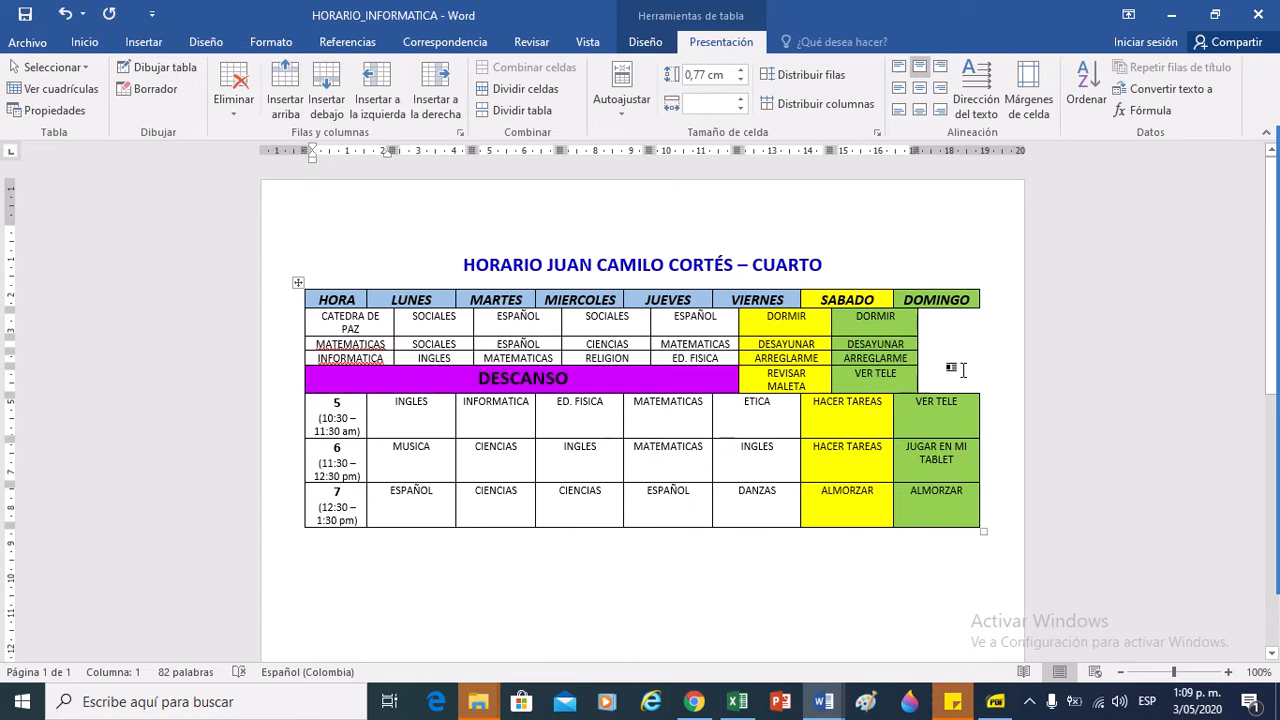
key("ctrl+z")
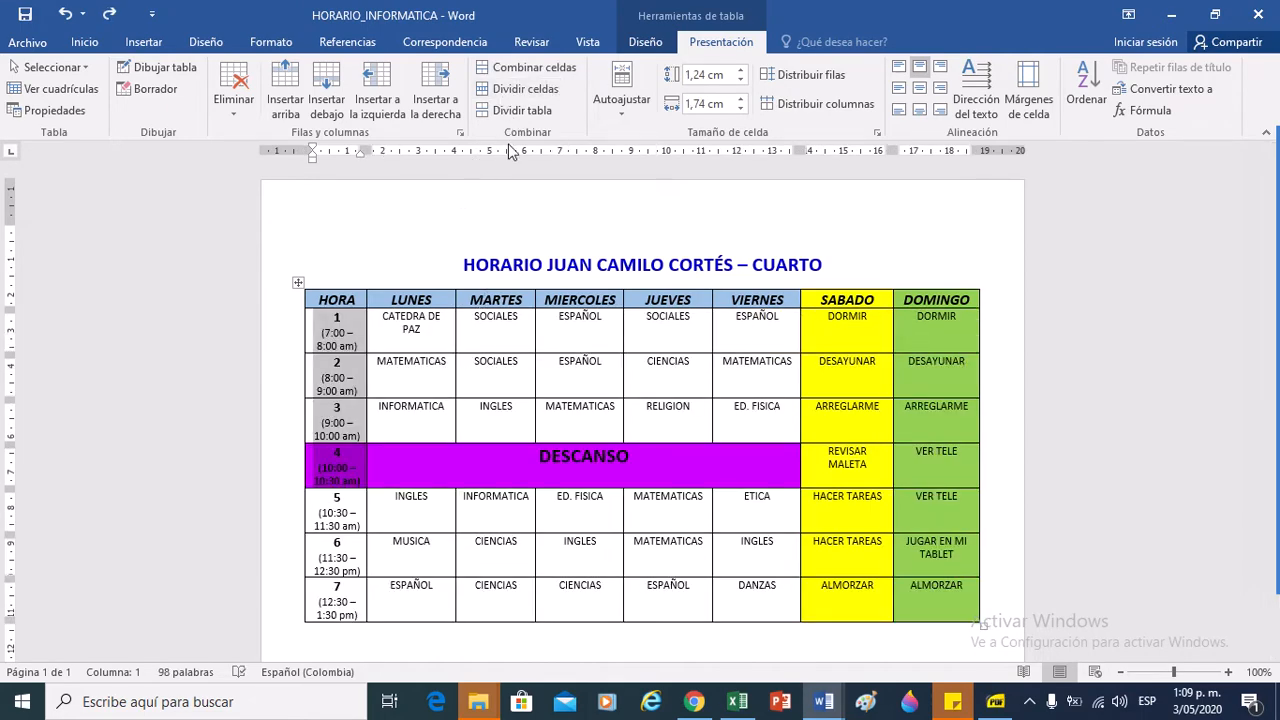
- Insert a blank row above the period 3 row of the schedule and merge its cells into one
left_click(383, 466)
left_click_drag(383, 460, 640, 442)
left_click_drag(466, 418, 745, 395)
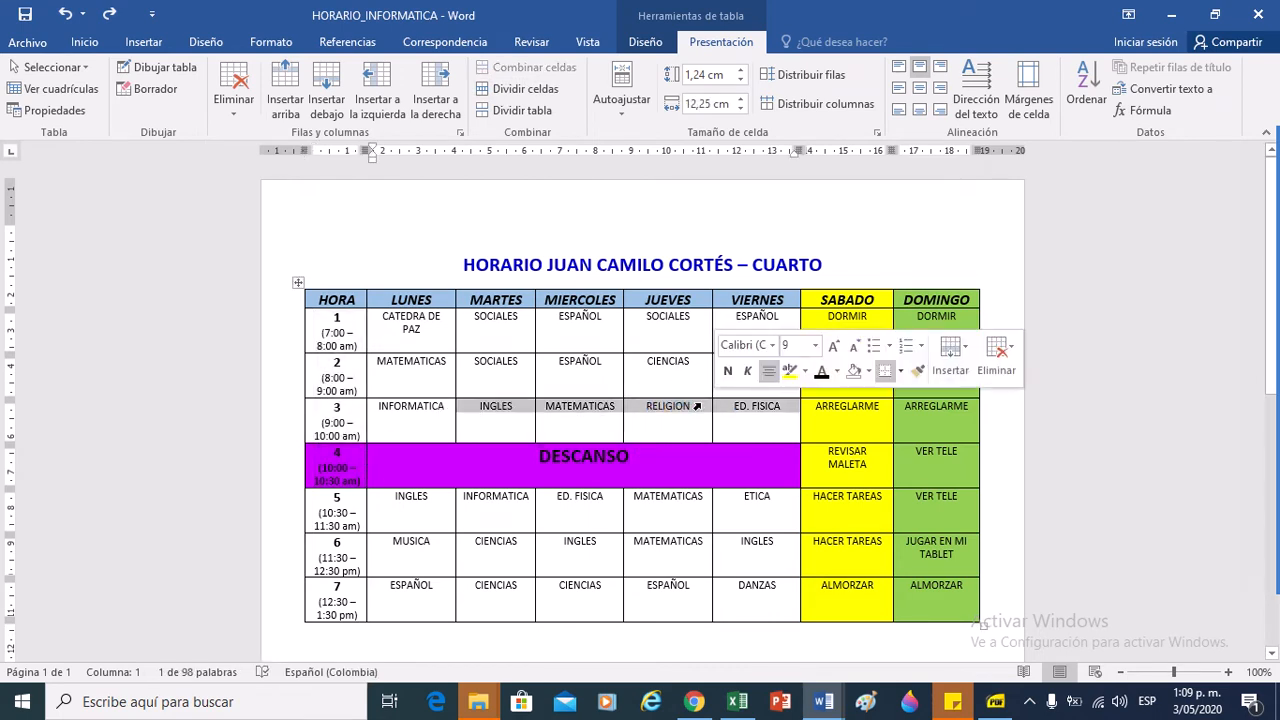
left_click(405, 412)
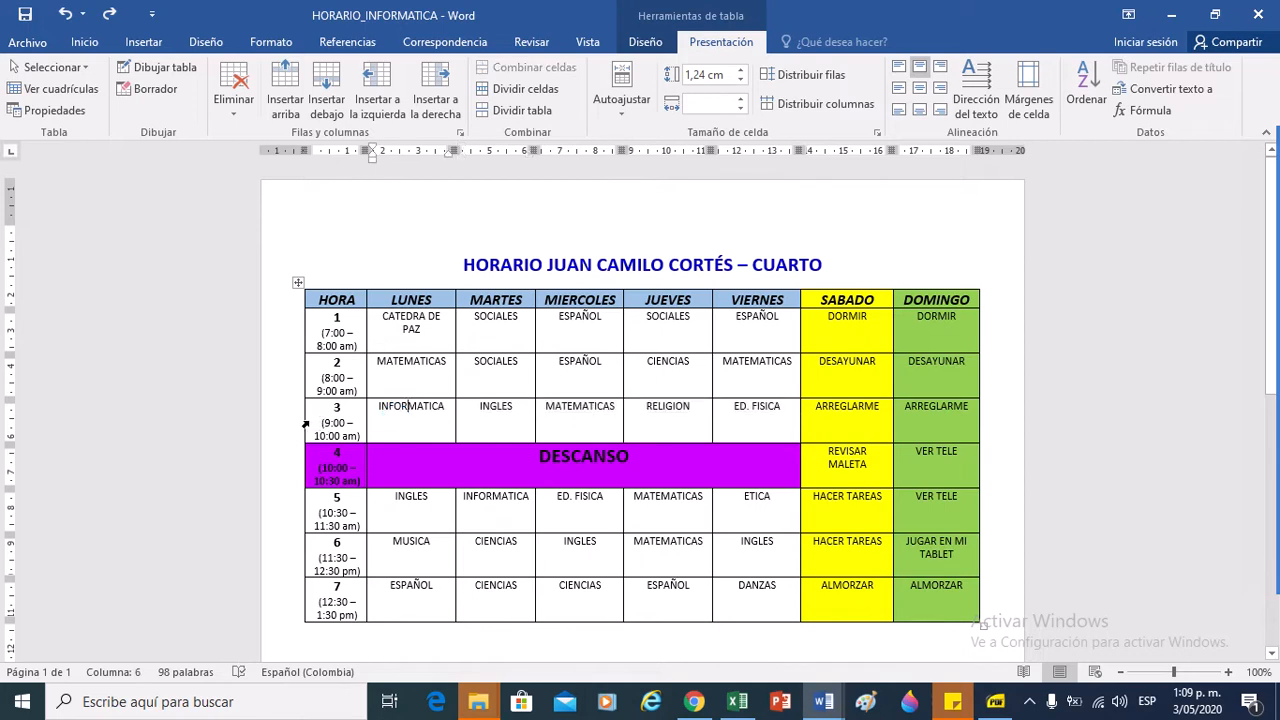
left_click_drag(286, 409, 912, 409)
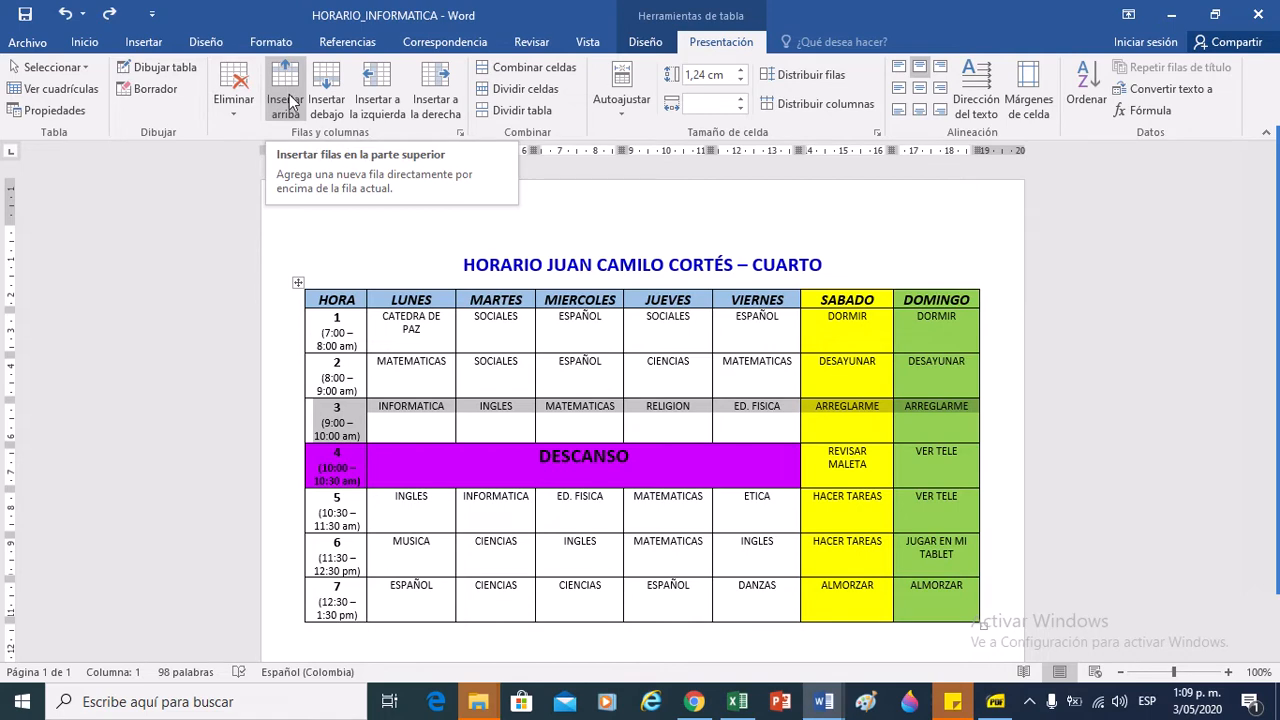
left_click(288, 101)
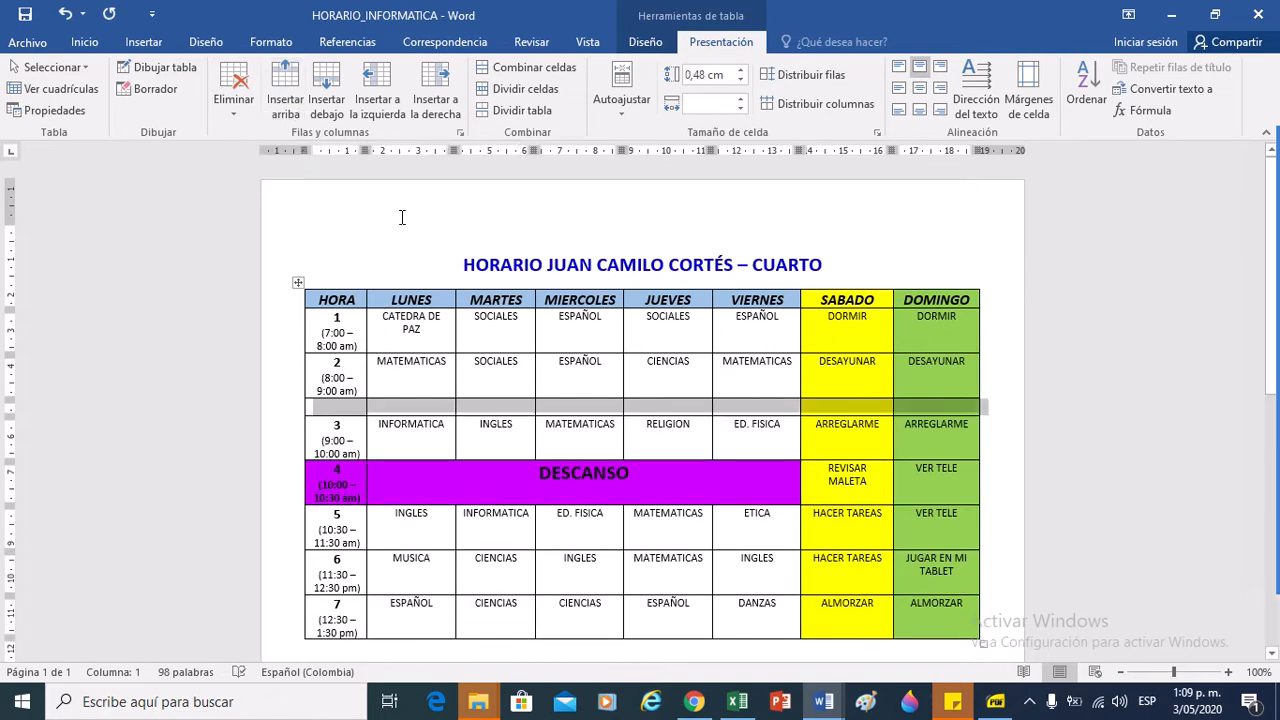
left_click(517, 72)
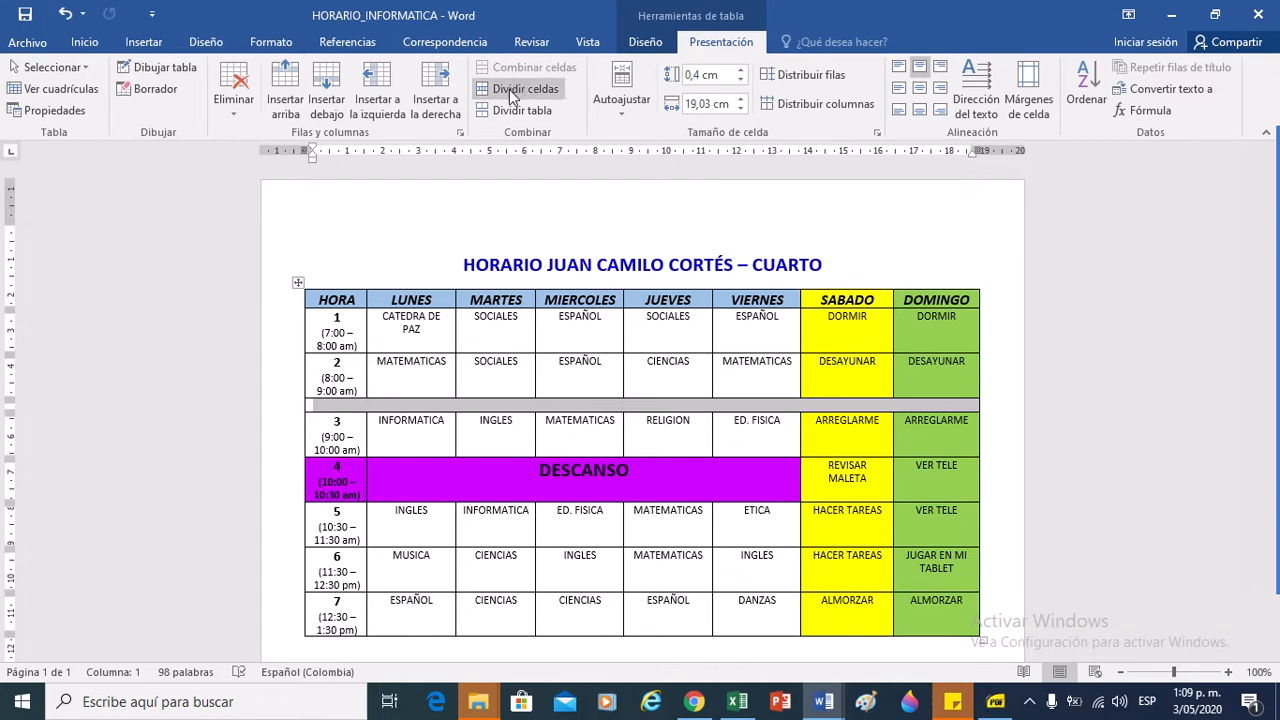
- Split the merged blank row above period 3 into 2 columns and 1 row, and split the table at that row
left_click(517, 89)
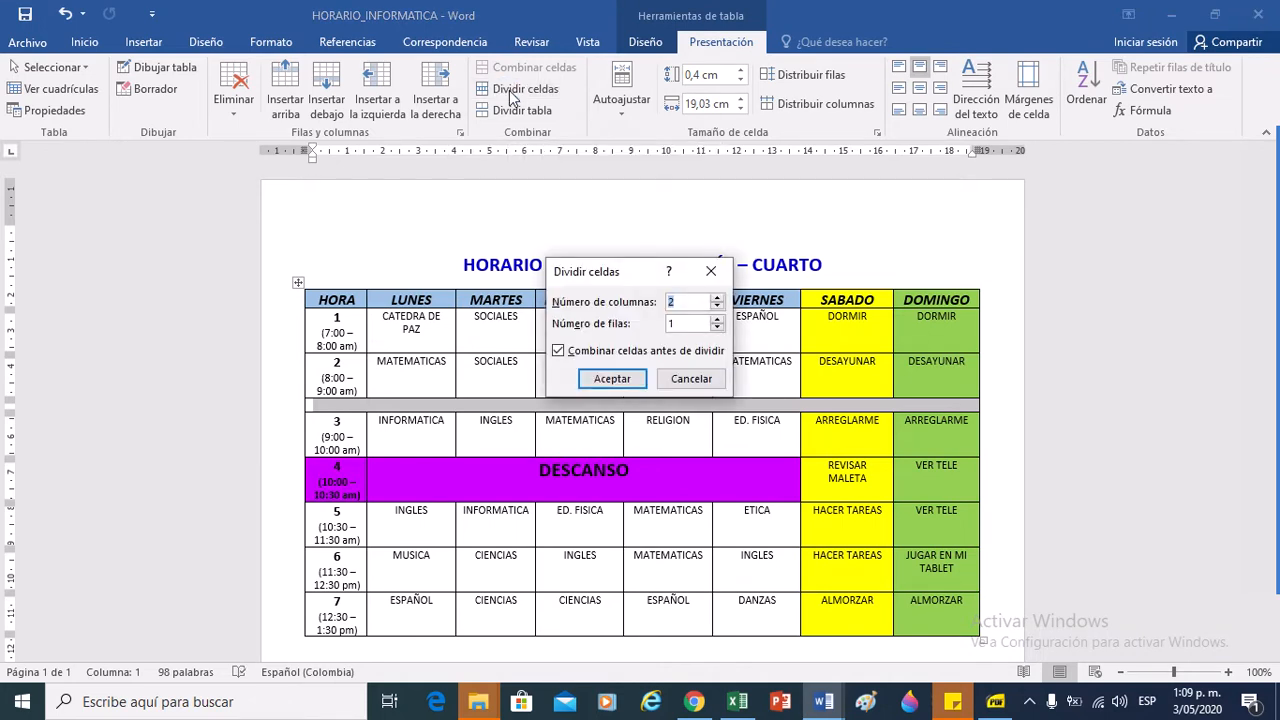
left_click(595, 380)
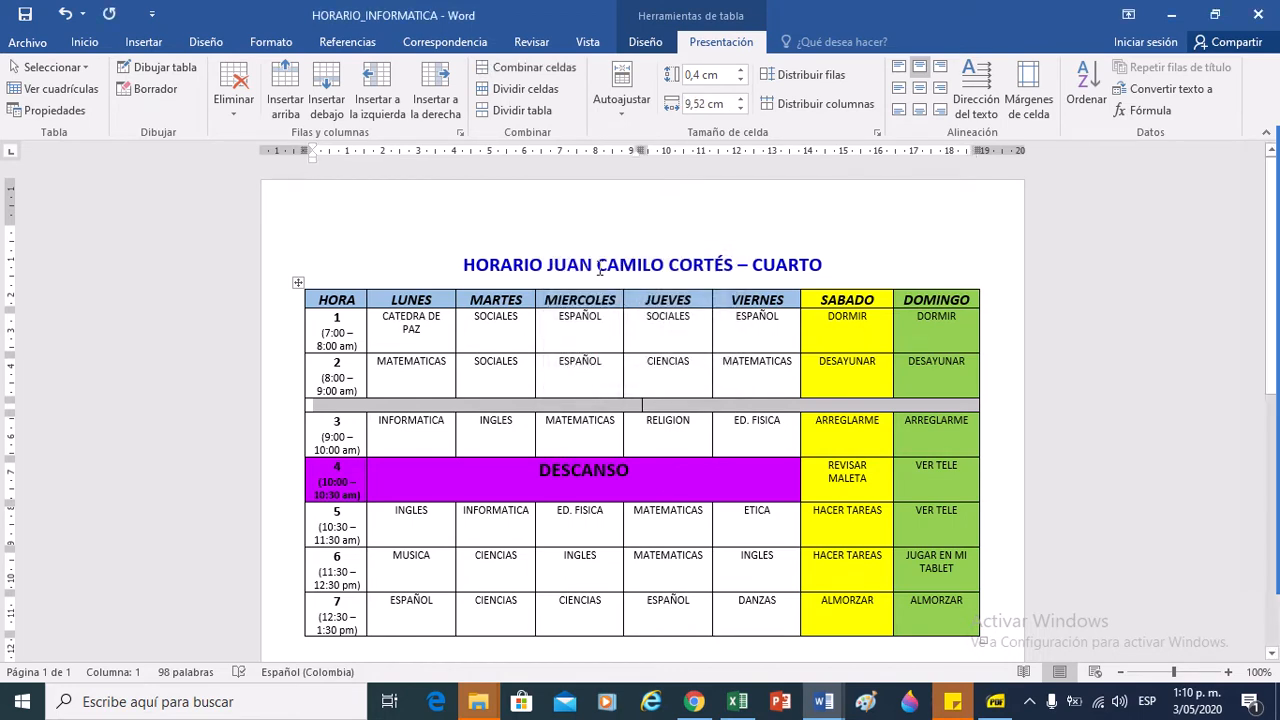
left_click(519, 110)
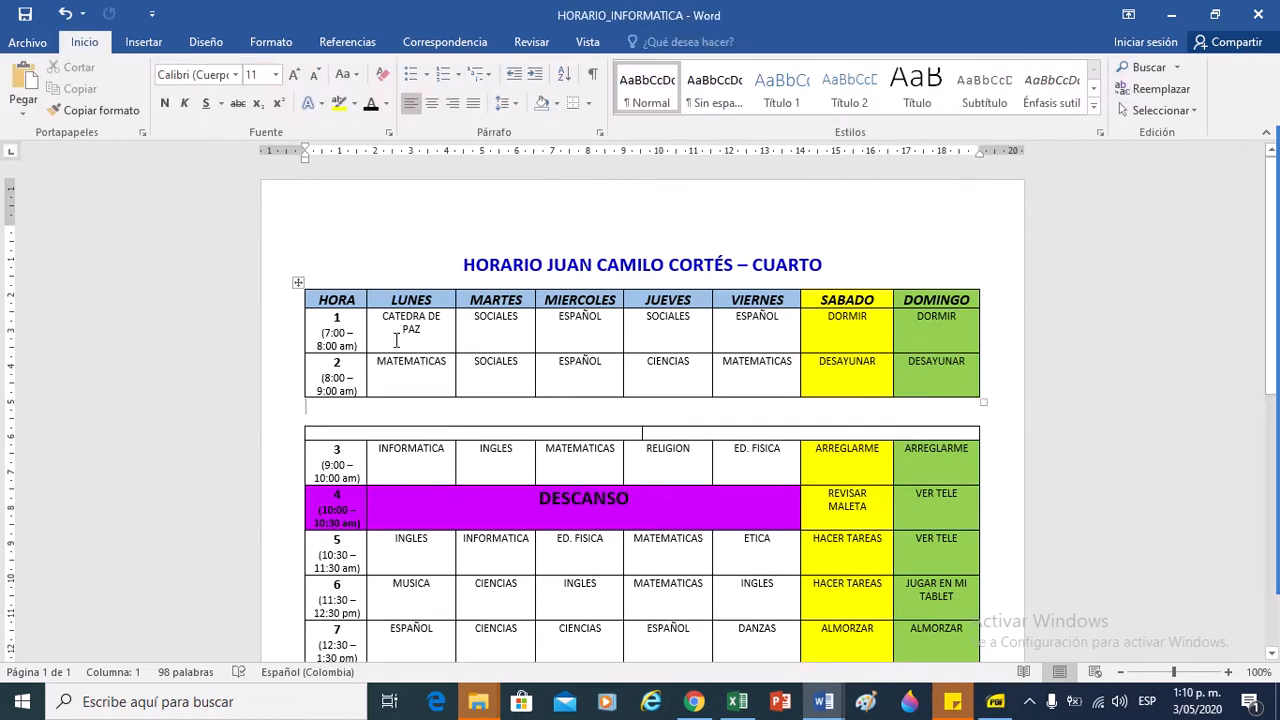
- Select the upper and the lower schedule table in turn to check that they are separate, and clear the selection
left_click(299, 285)
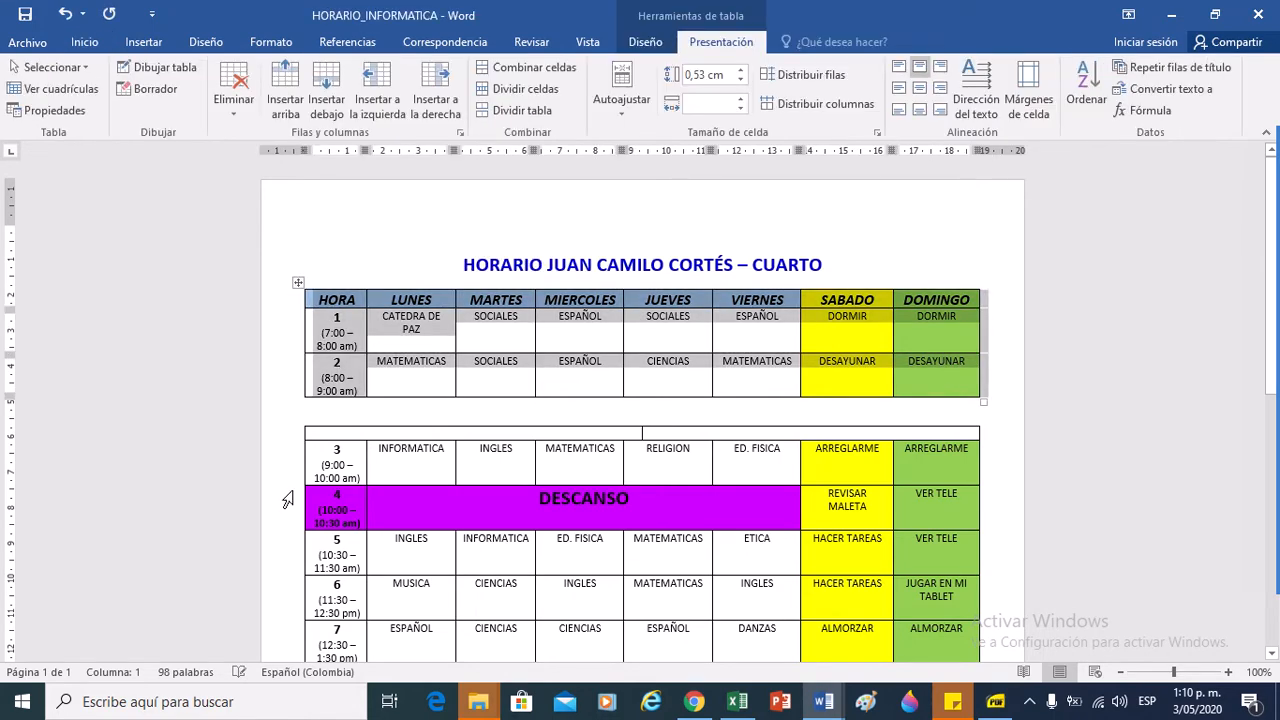
left_click(309, 430)
left_click(298, 420)
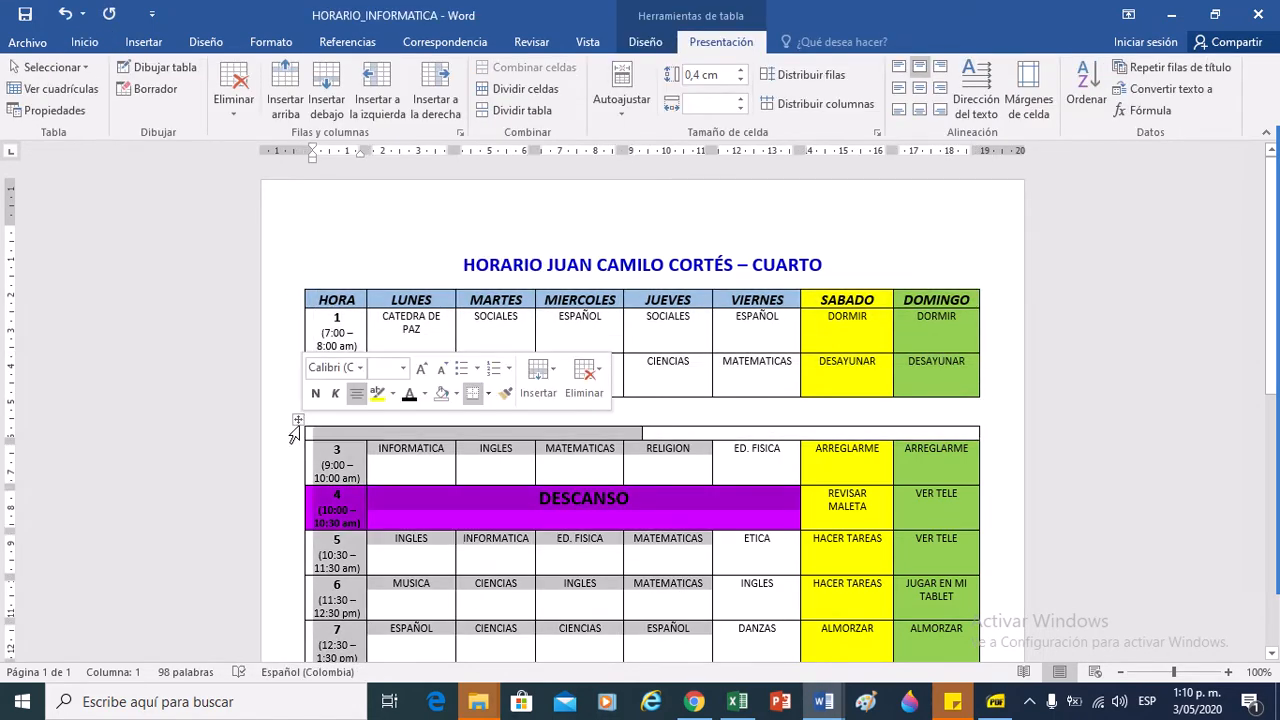
left_click(294, 433)
left_click(298, 420)
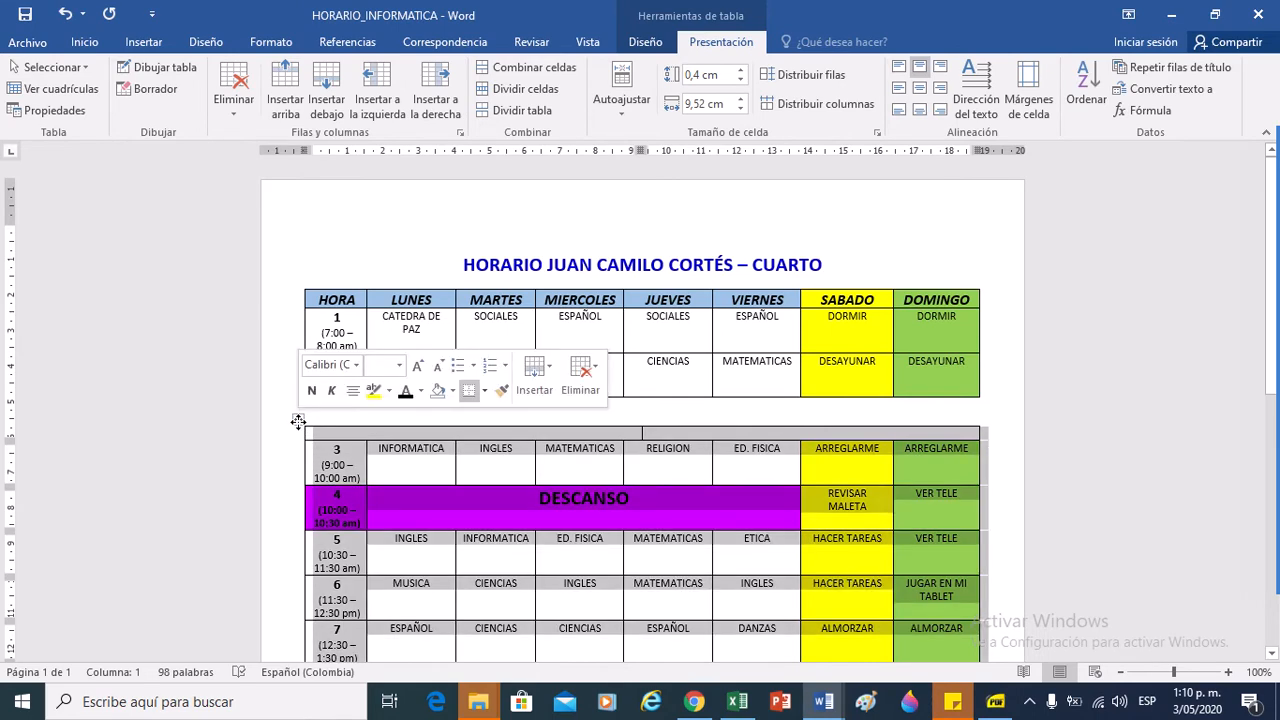
left_click(454, 410)
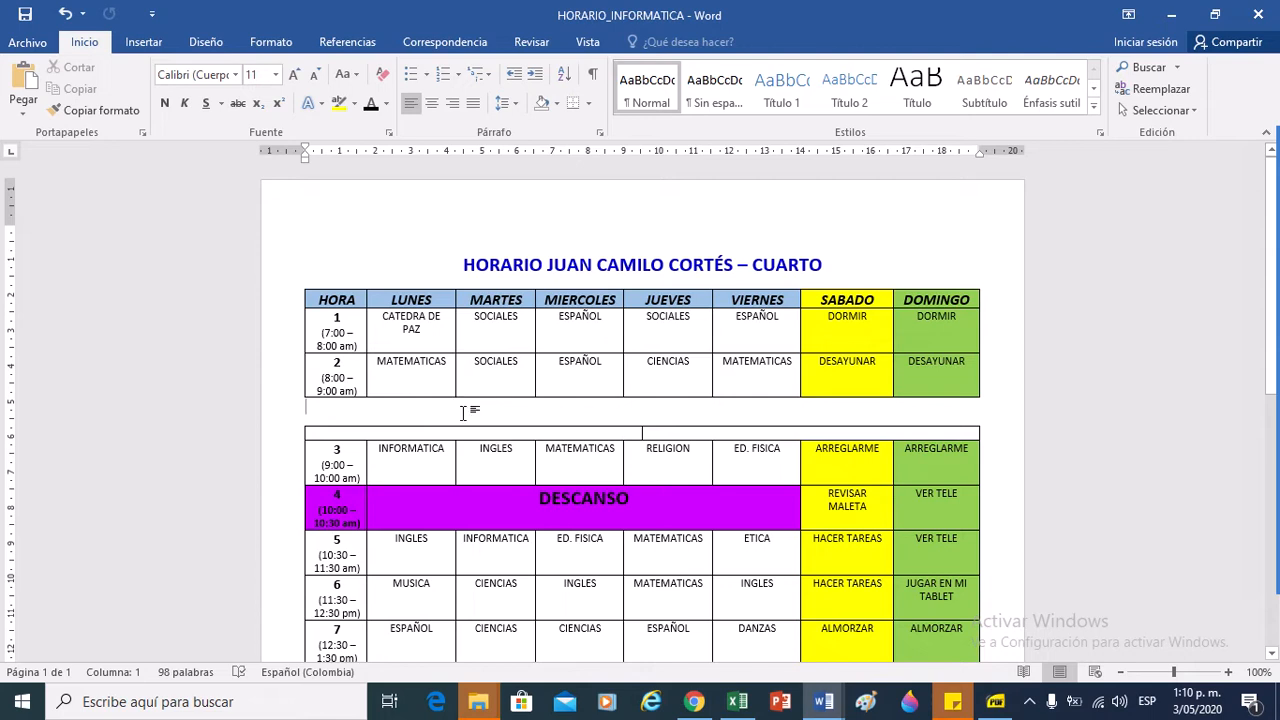
- Select the whole upper table with periods 1 and 2 and autofit it to its contents
left_click(384, 392)
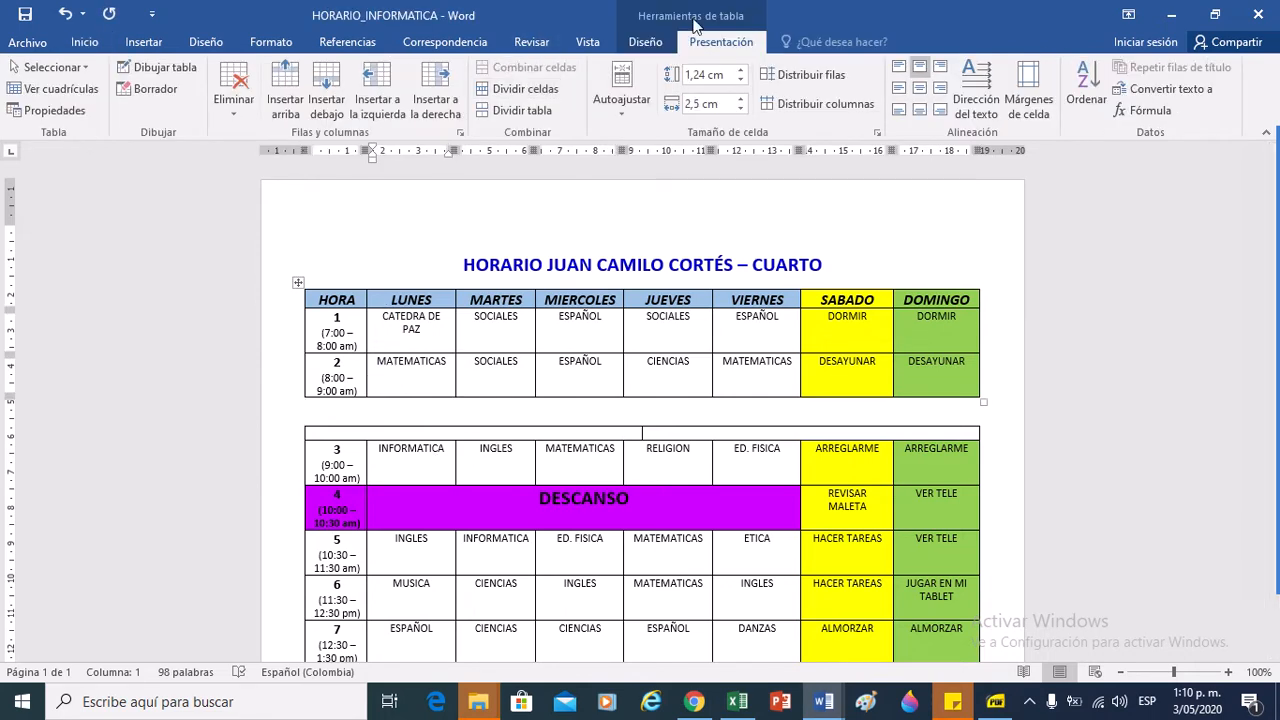
left_click(630, 110)
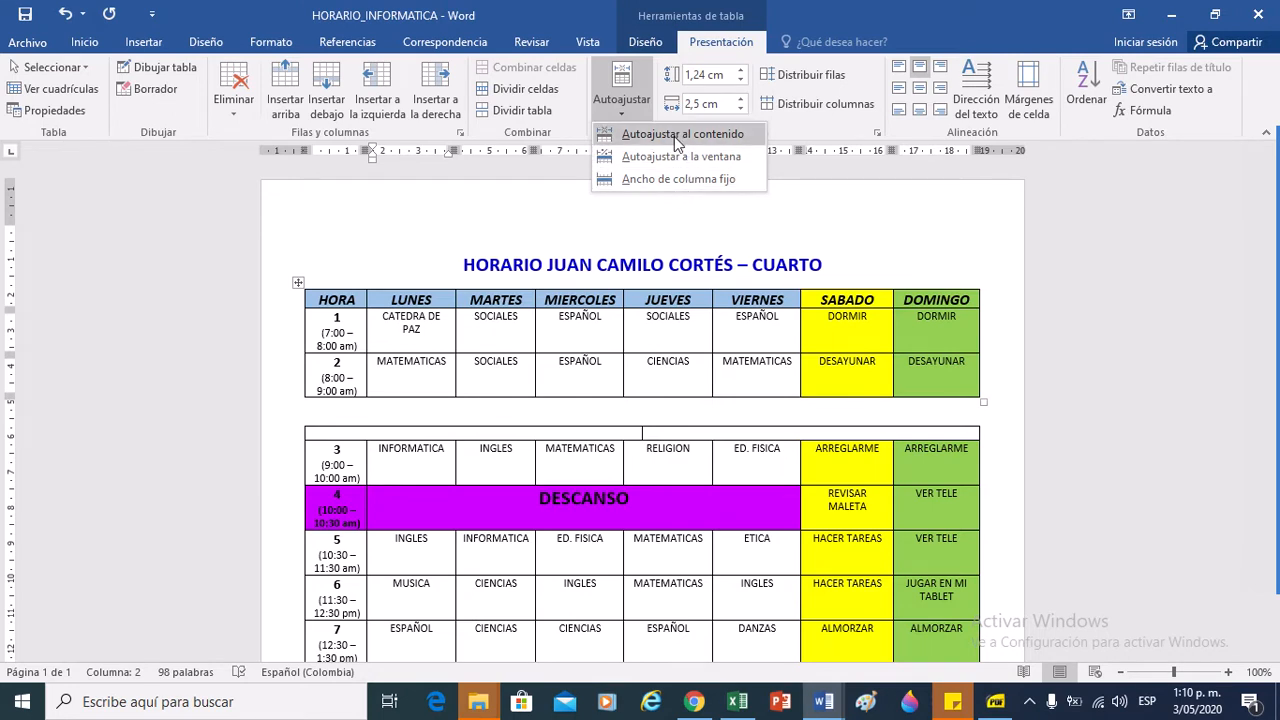
left_click(510, 317)
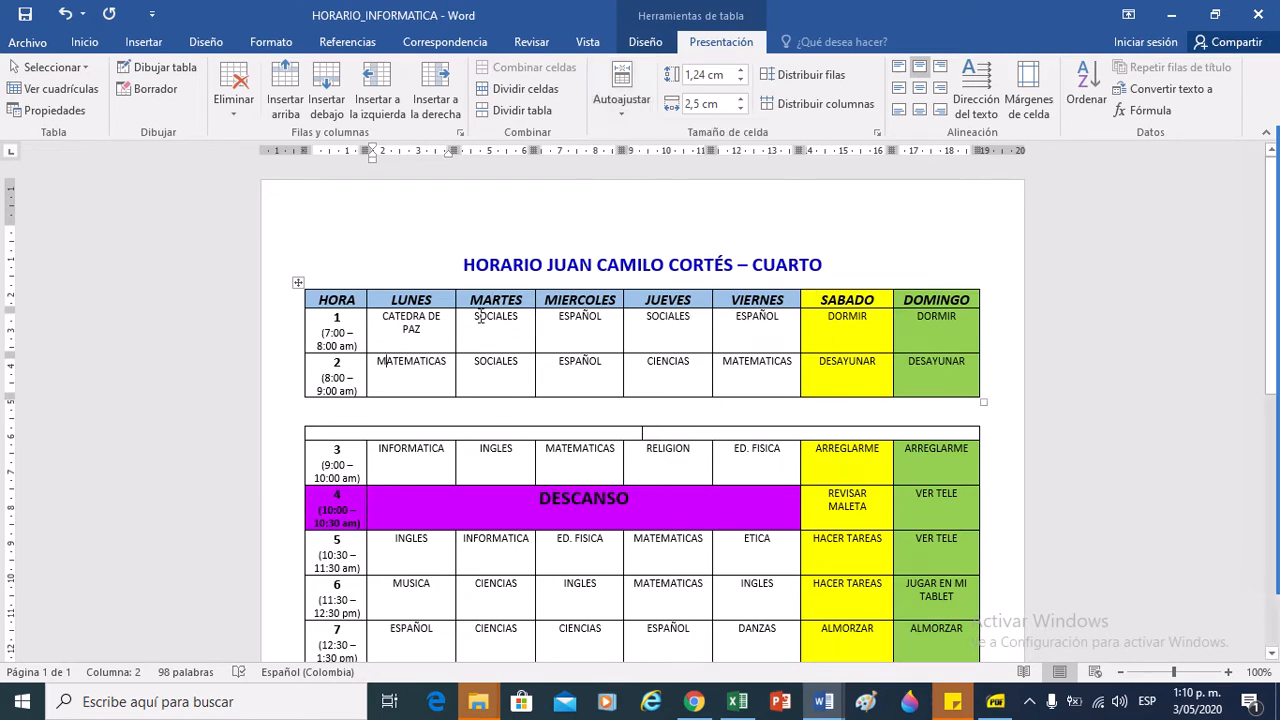
left_click(297, 283)
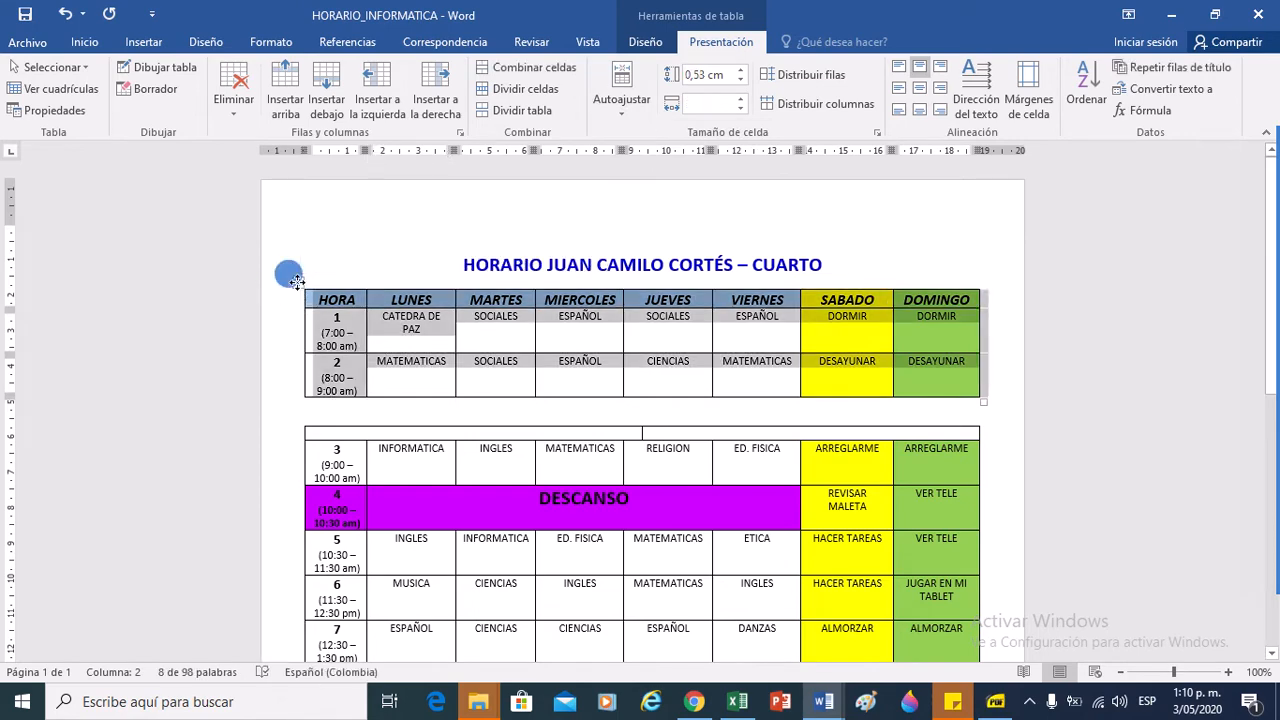
left_click(621, 108)
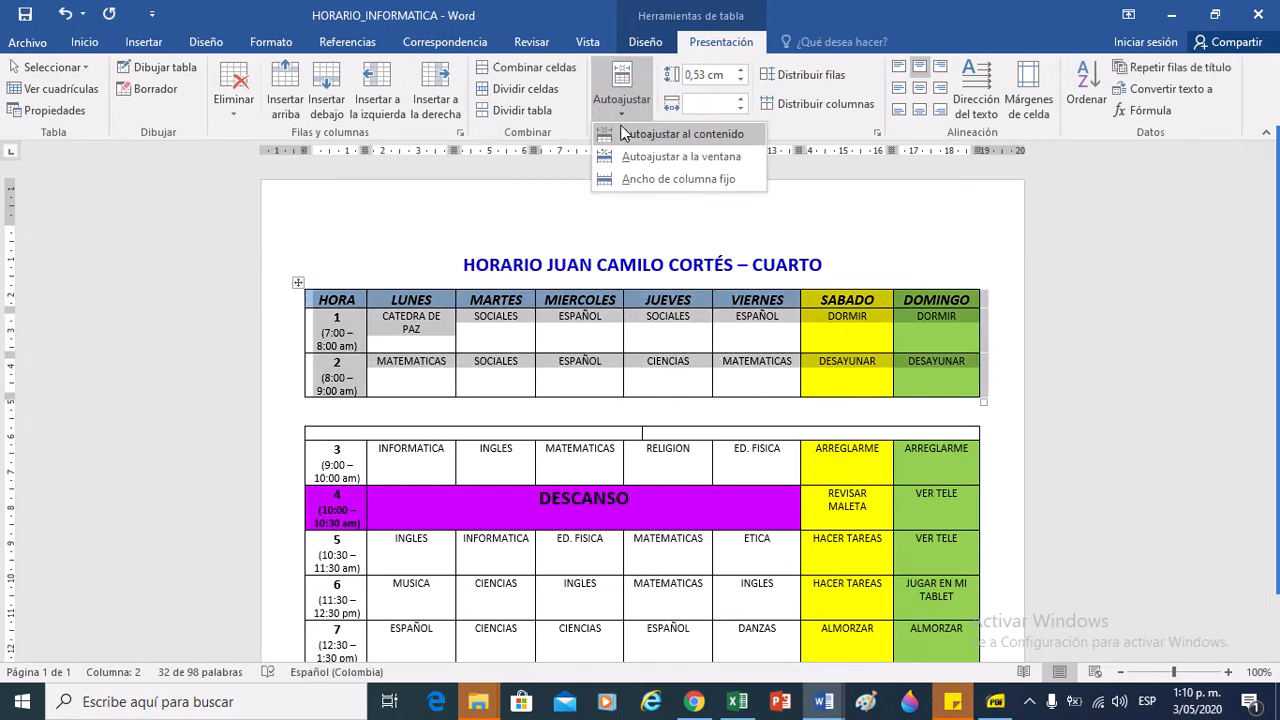
left_click(630, 138)
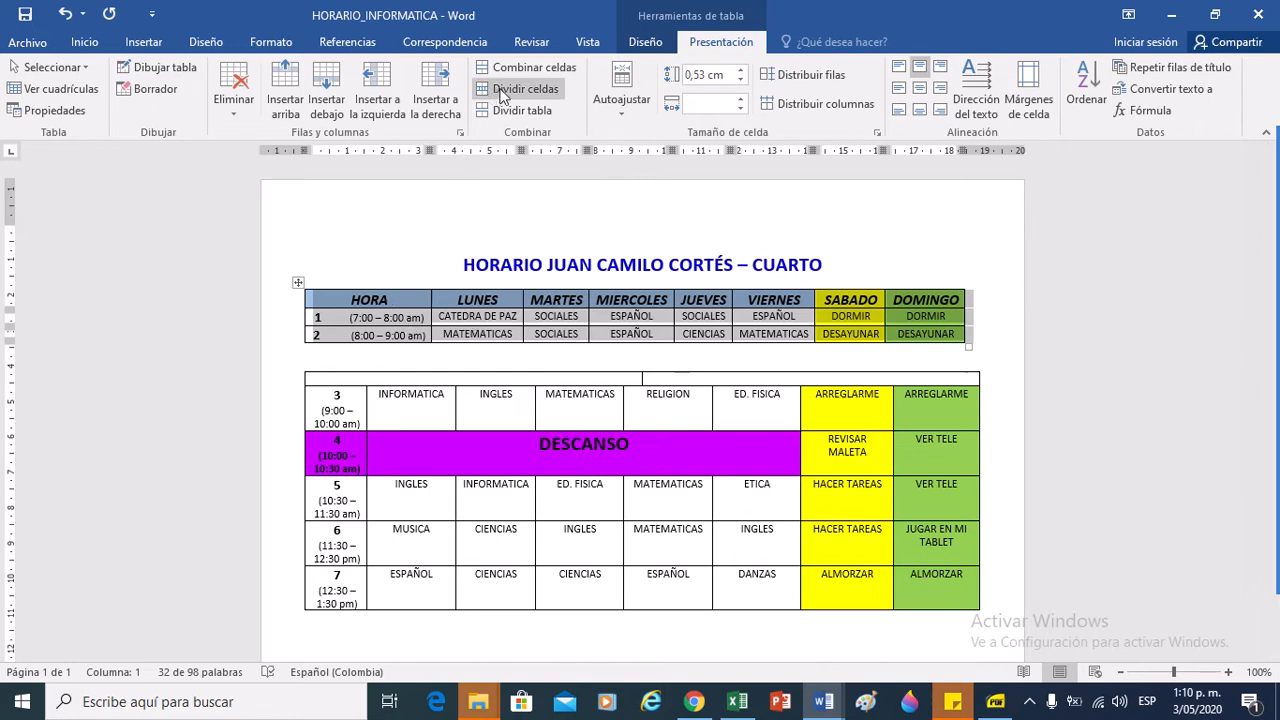
- Autofit the upper table to the window width and set its columns to fixed width
left_click(613, 116)
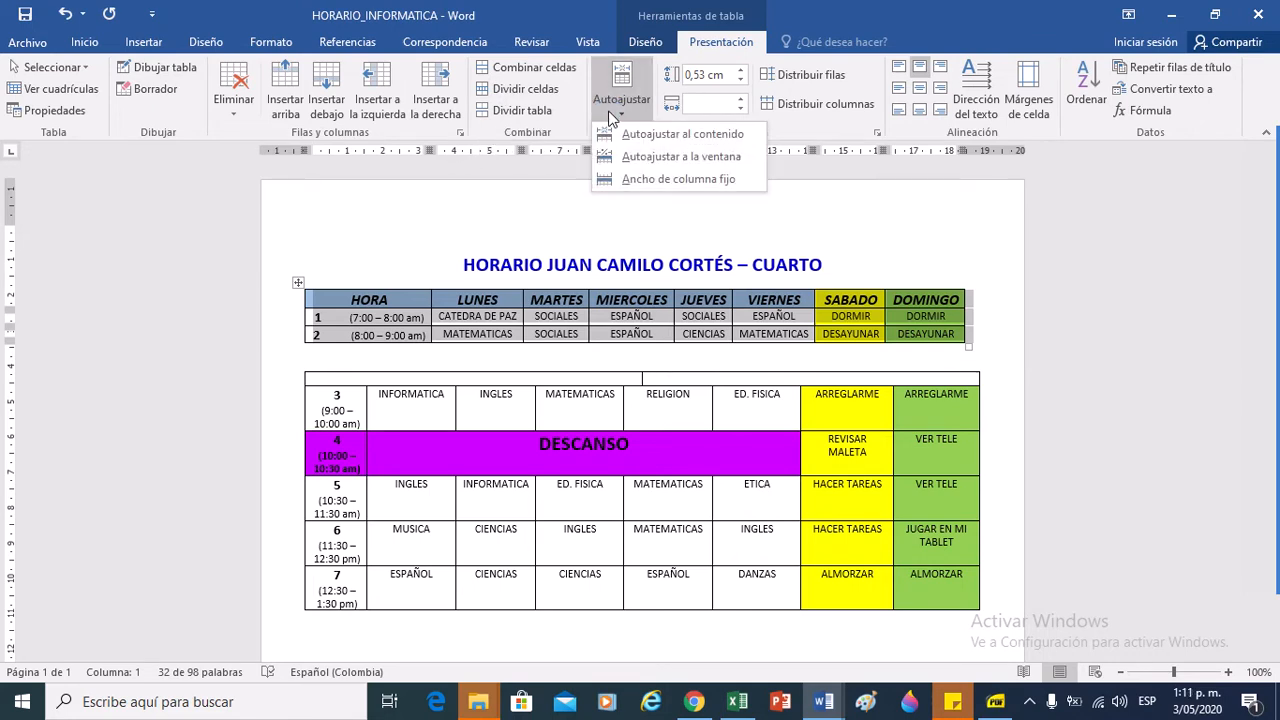
left_click(638, 160)
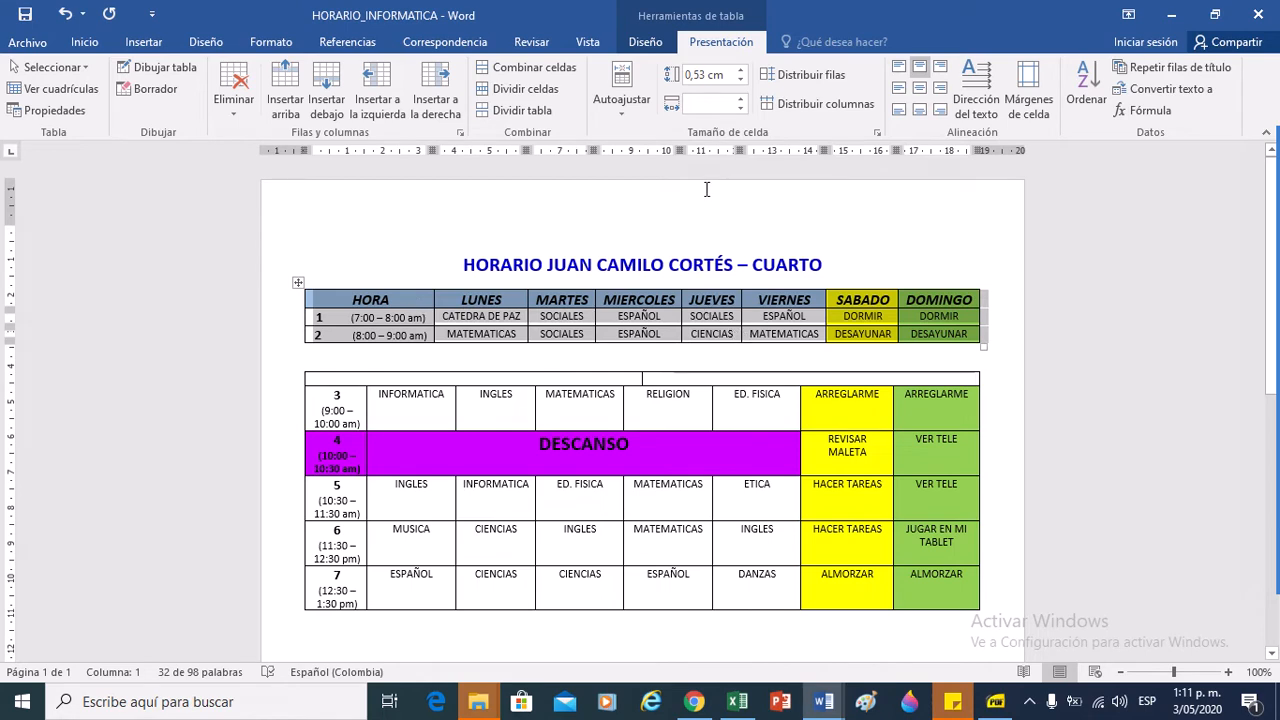
left_click(614, 108)
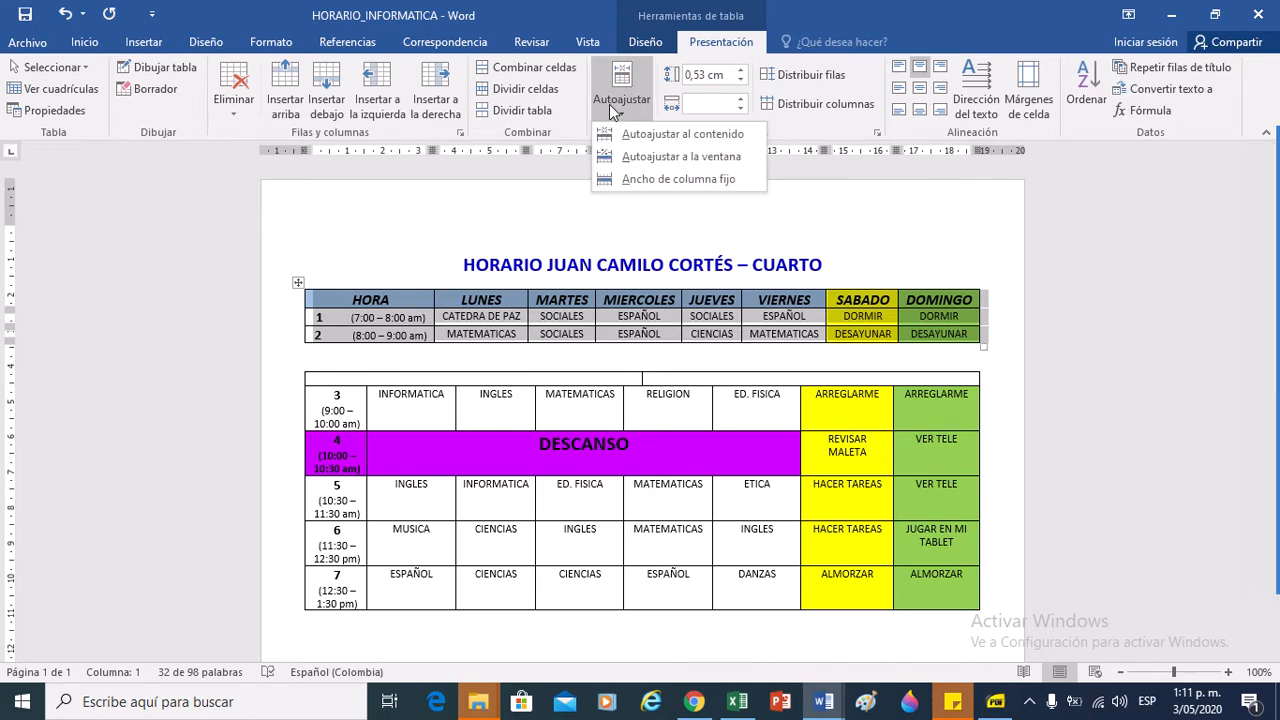
left_click(645, 180)
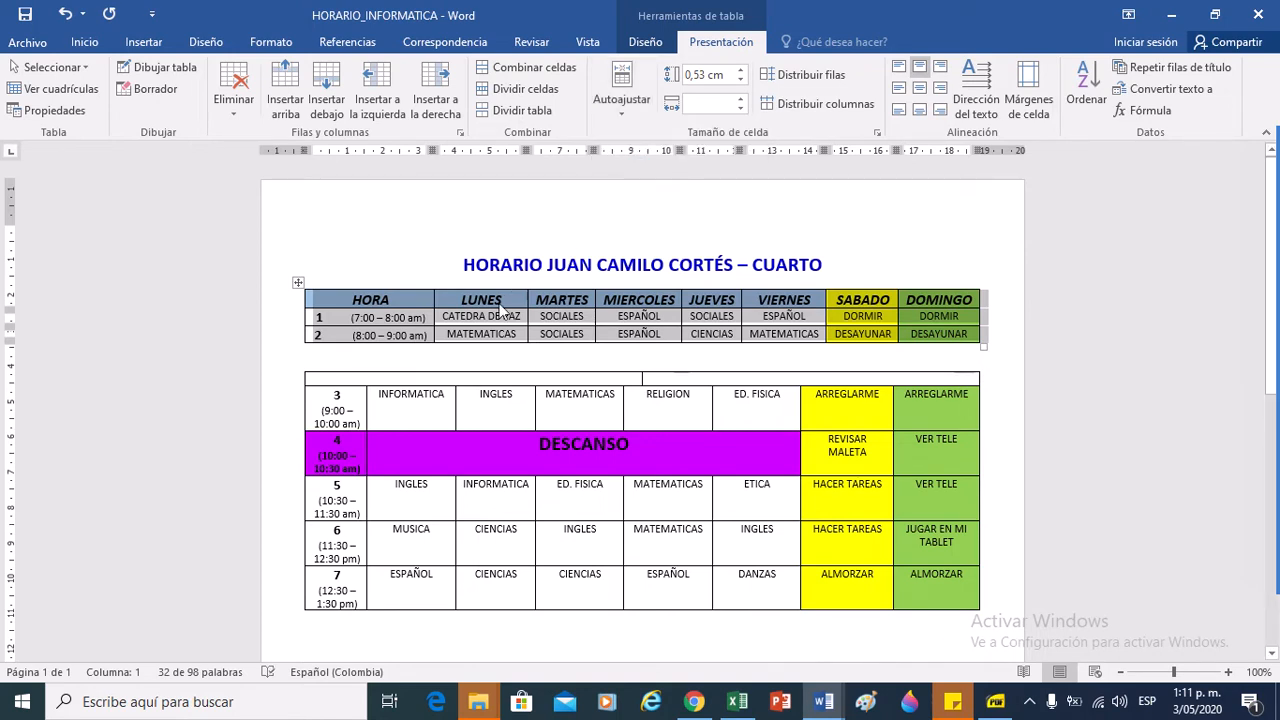
- Select the MIERCOLES column of the upper table and set its row height to 0,8 cm
left_click(466, 316)
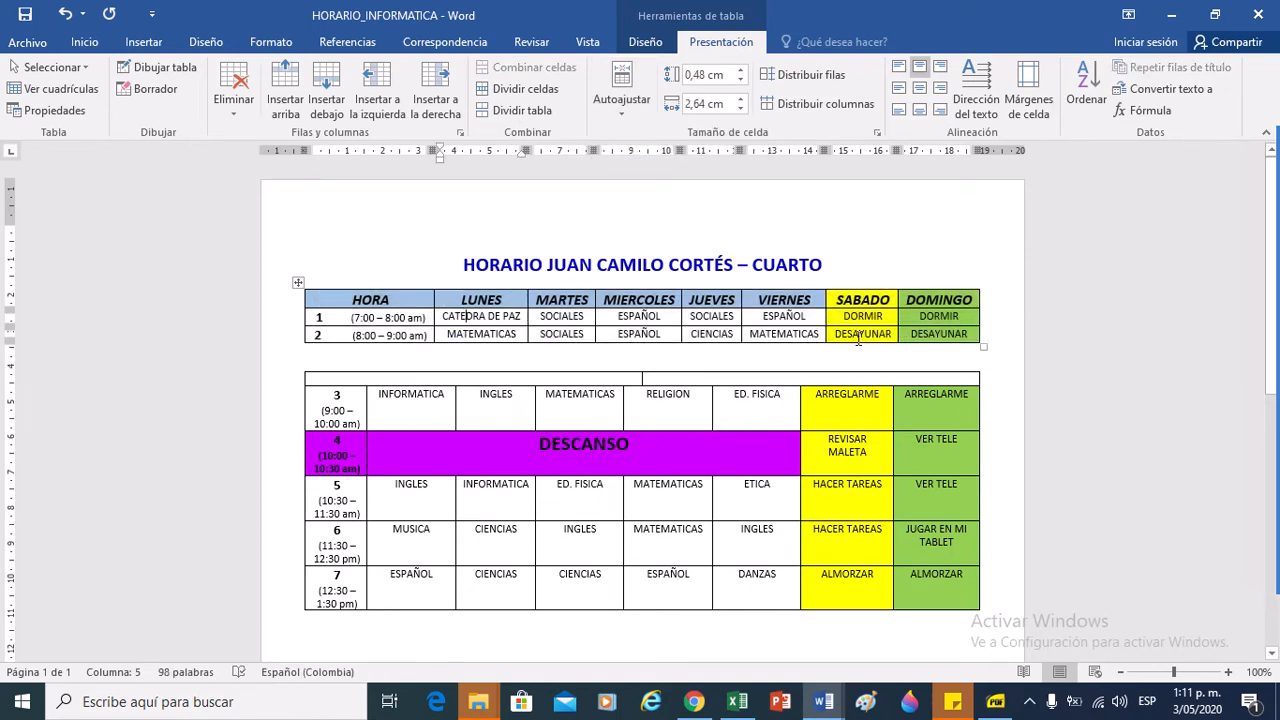
left_click(297, 284)
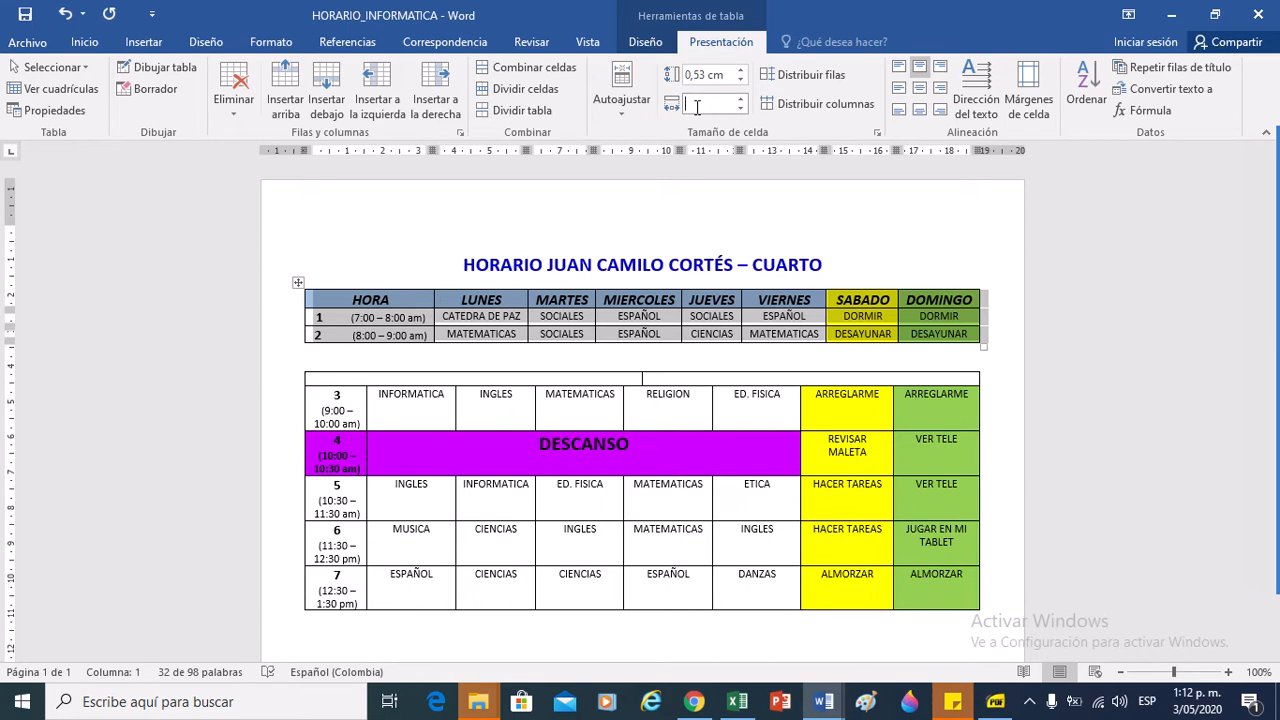
left_click(575, 315)
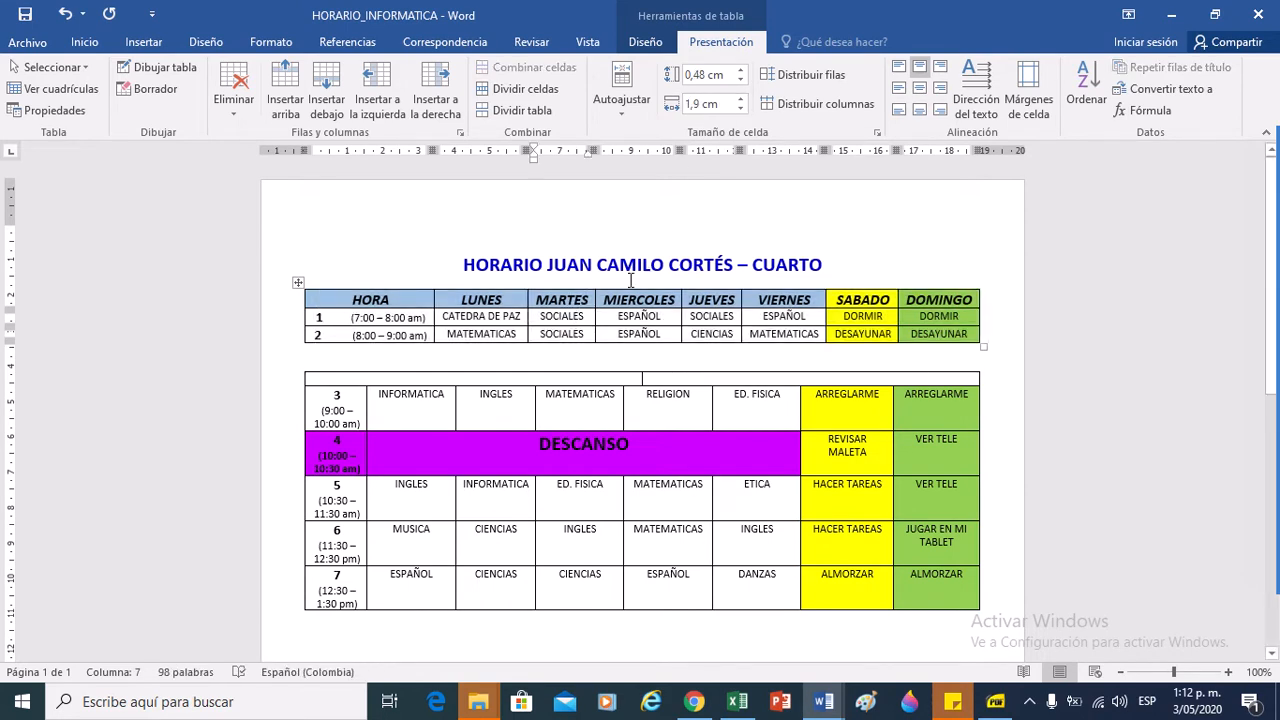
left_click(560, 286)
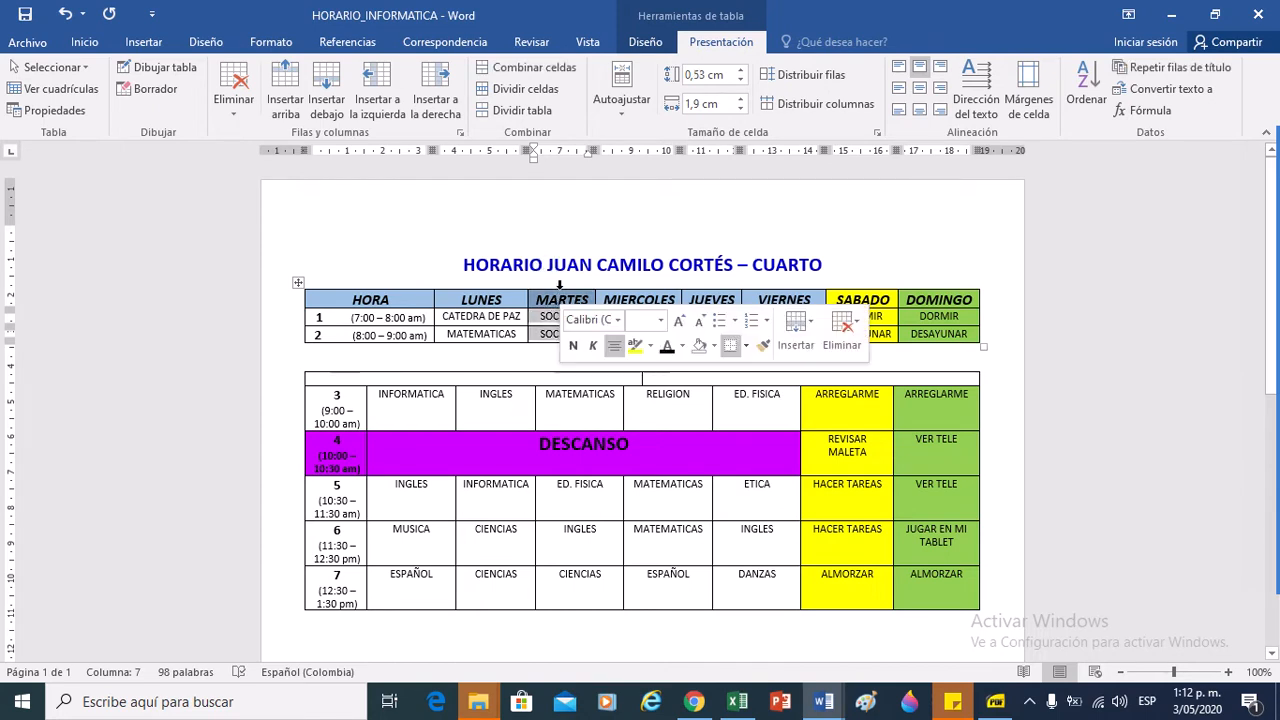
left_click(627, 286)
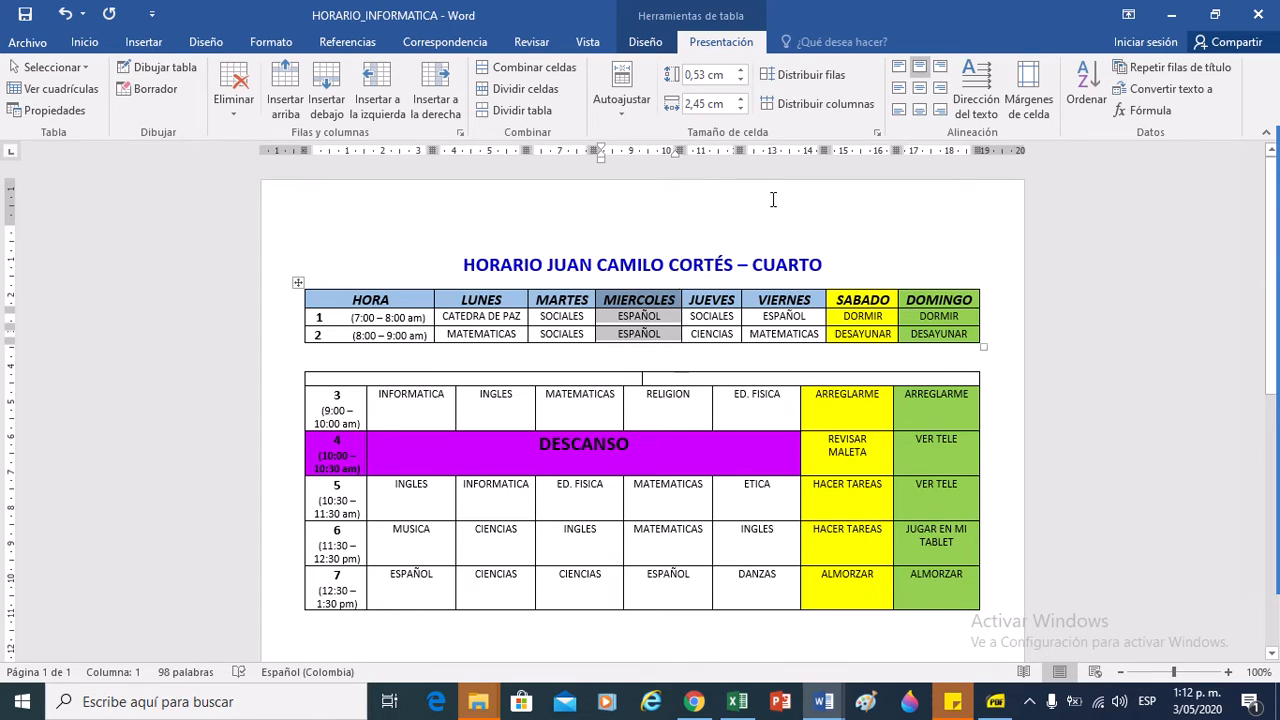
left_click(740, 72)
left_click(740, 72)
left_click(740, 72)
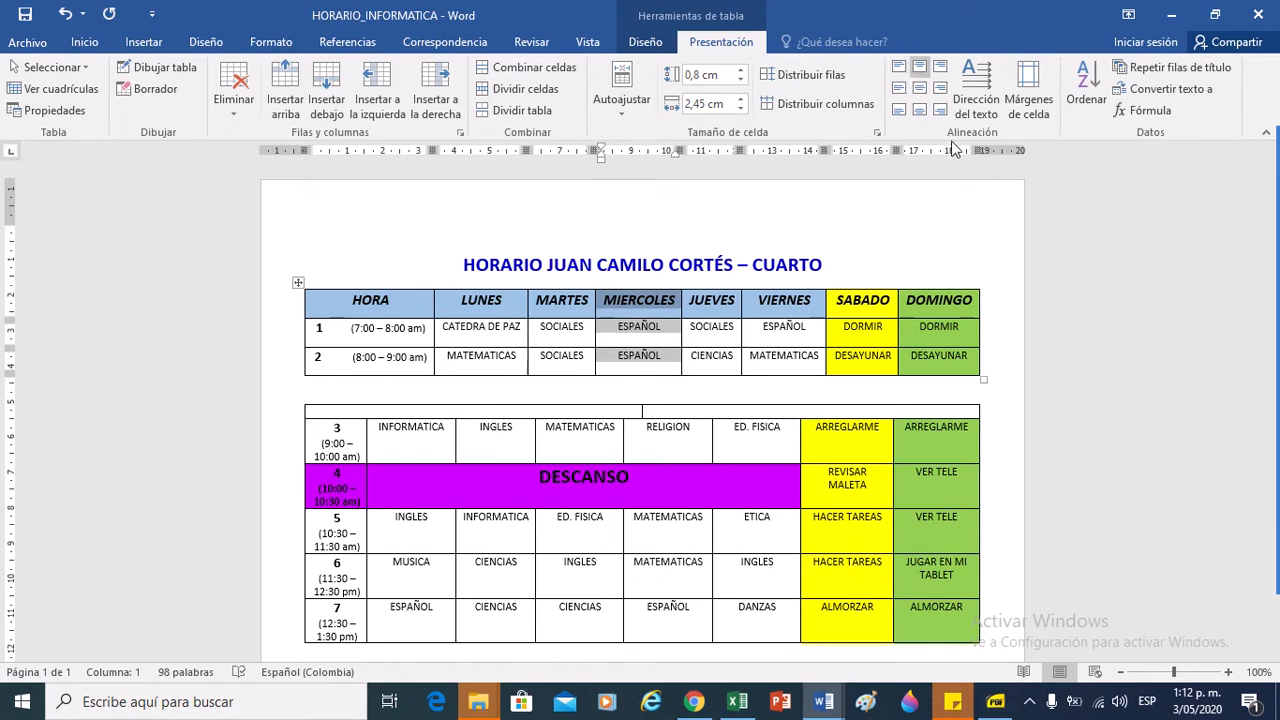
- Try middle, bottom and top cell alignments on the upper table's MIERCOLES column, and return it to top centre
left_click(940, 91)
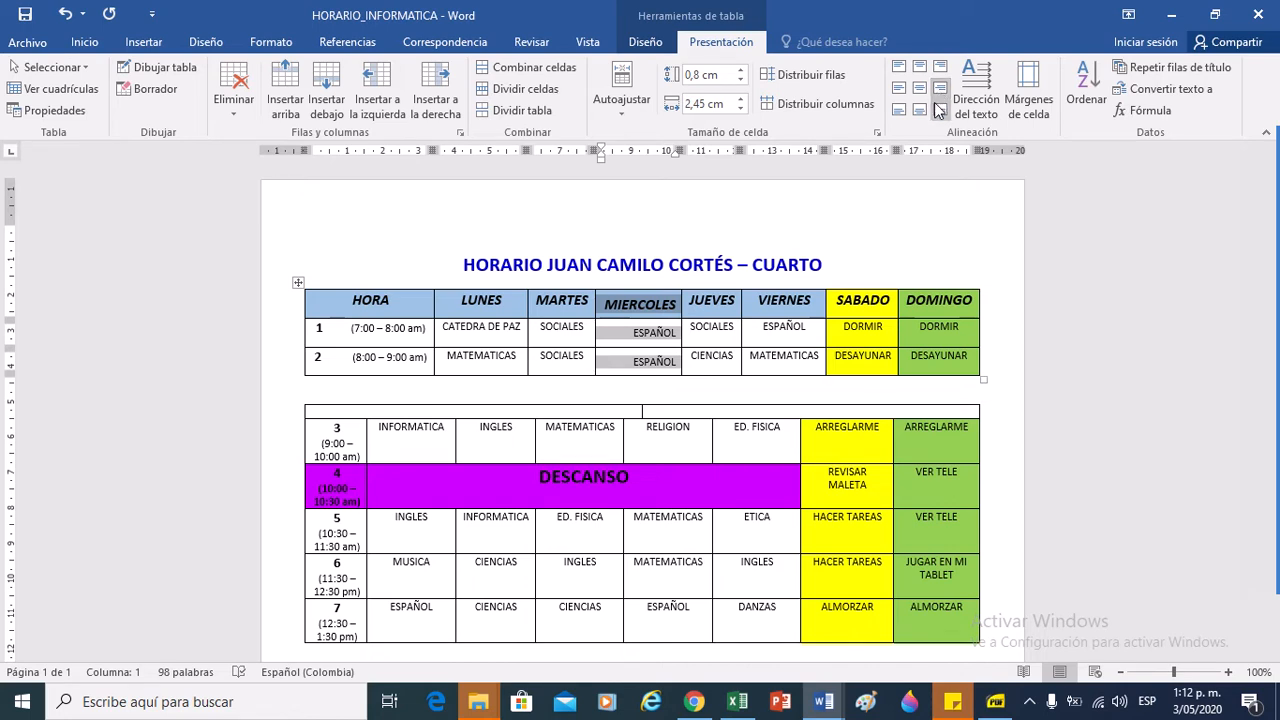
left_click(940, 110)
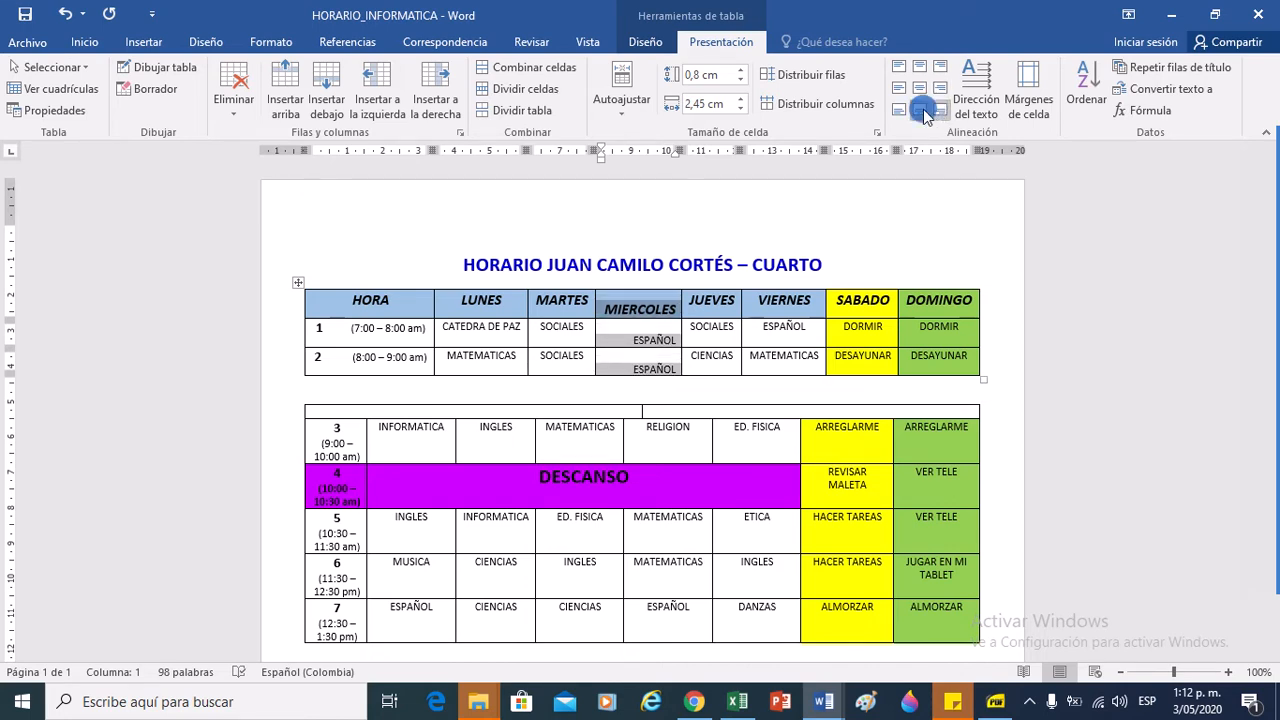
left_click(919, 110)
left_click(899, 110)
left_click(900, 90)
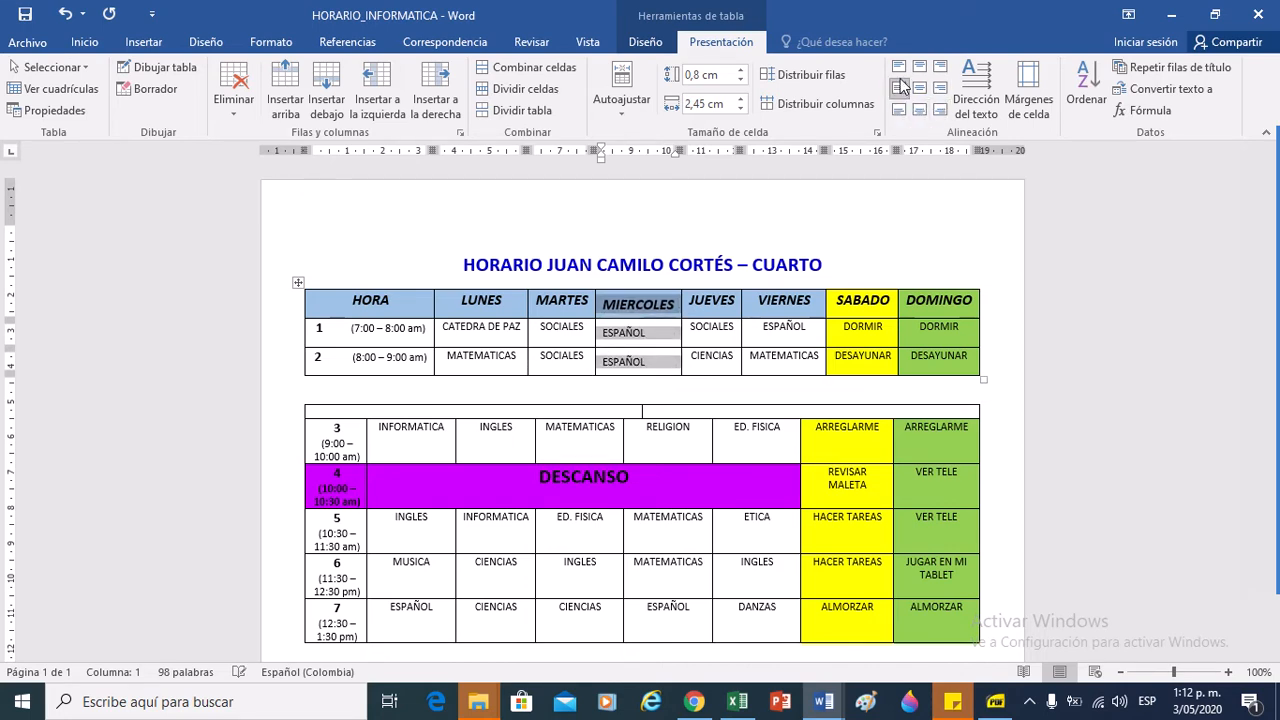
left_click(899, 67)
left_click(920, 67)
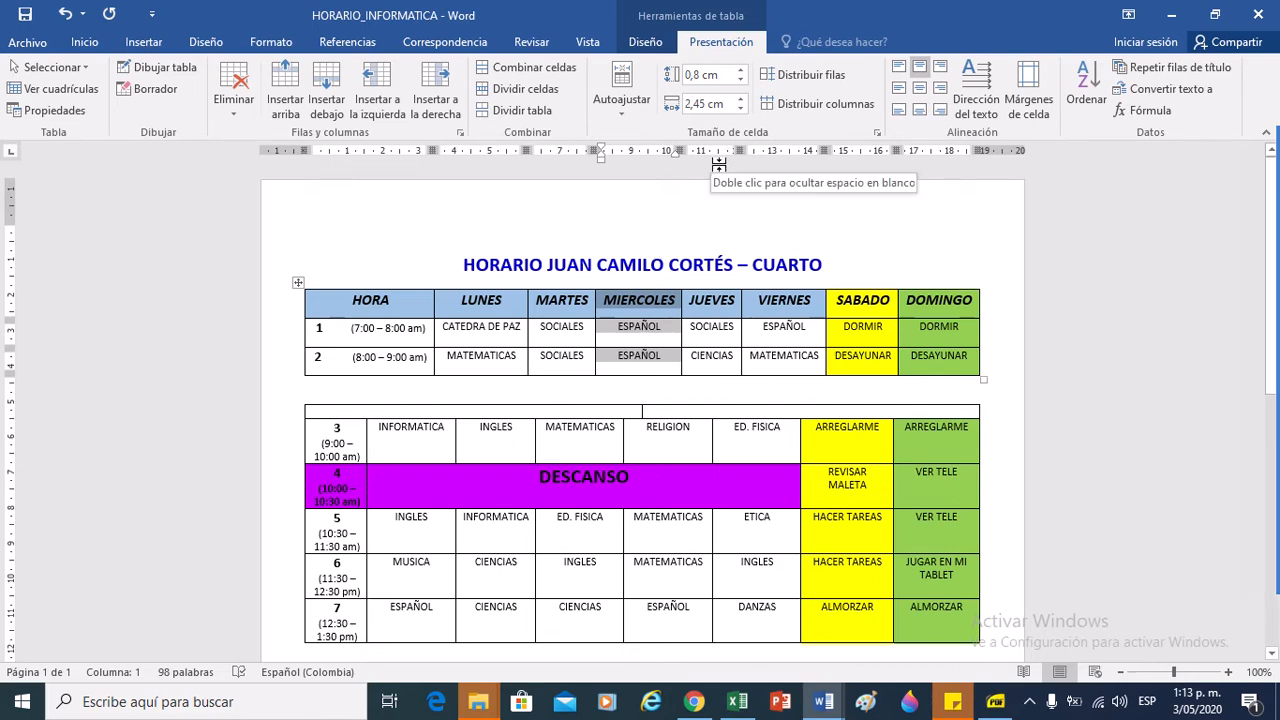
- Try 0.04 cm cell spacing and automatic resizing to contents in the upper table's cell margin options, and close them without applying
left_click(1027, 118)
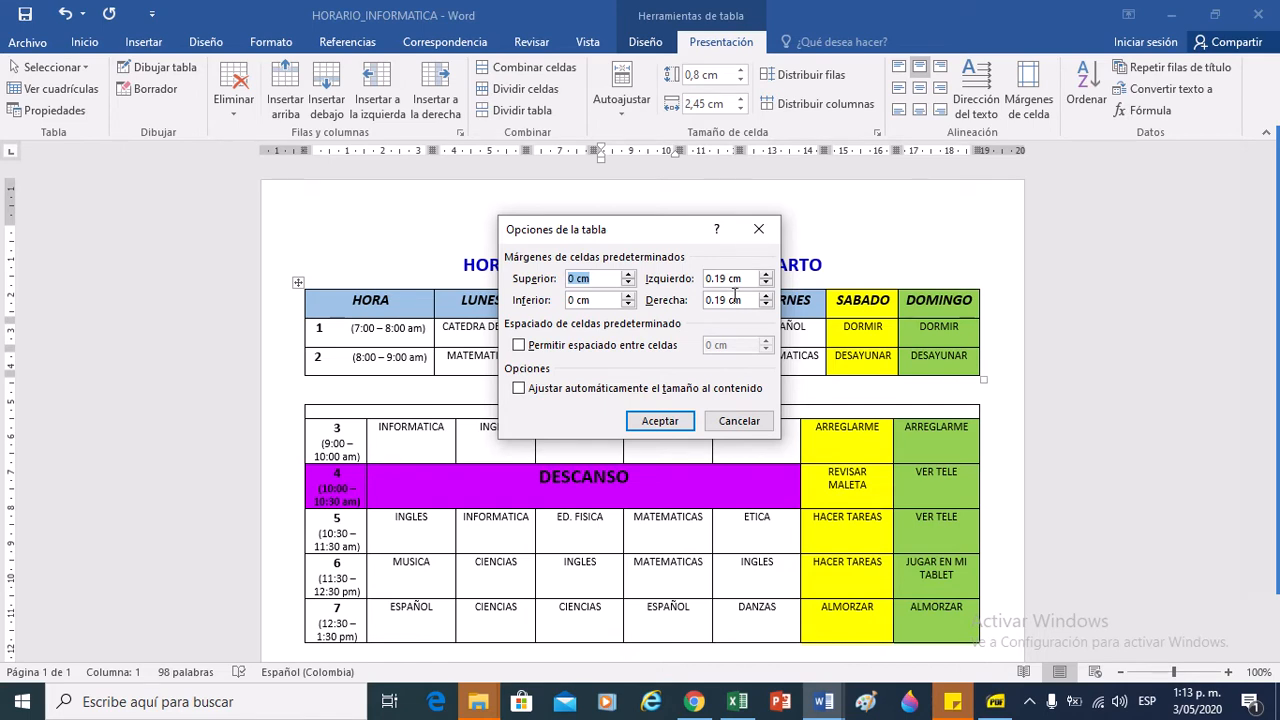
left_click(650, 352)
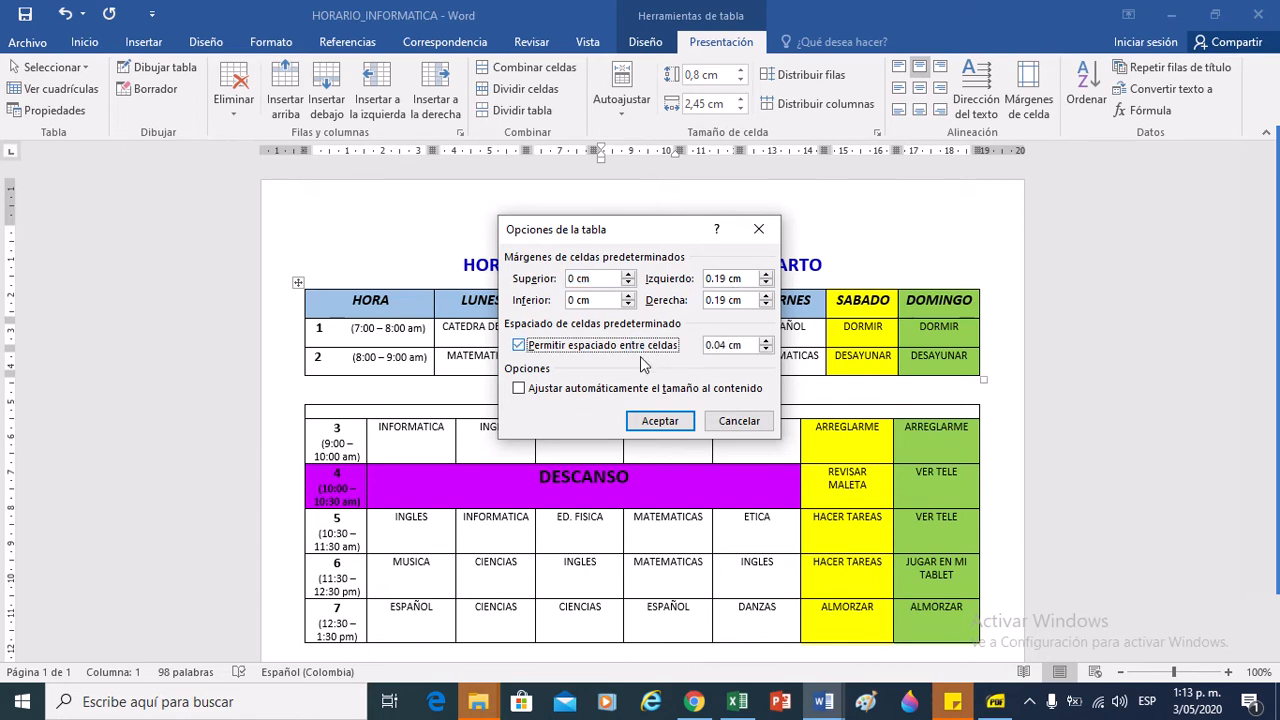
left_click(603, 395)
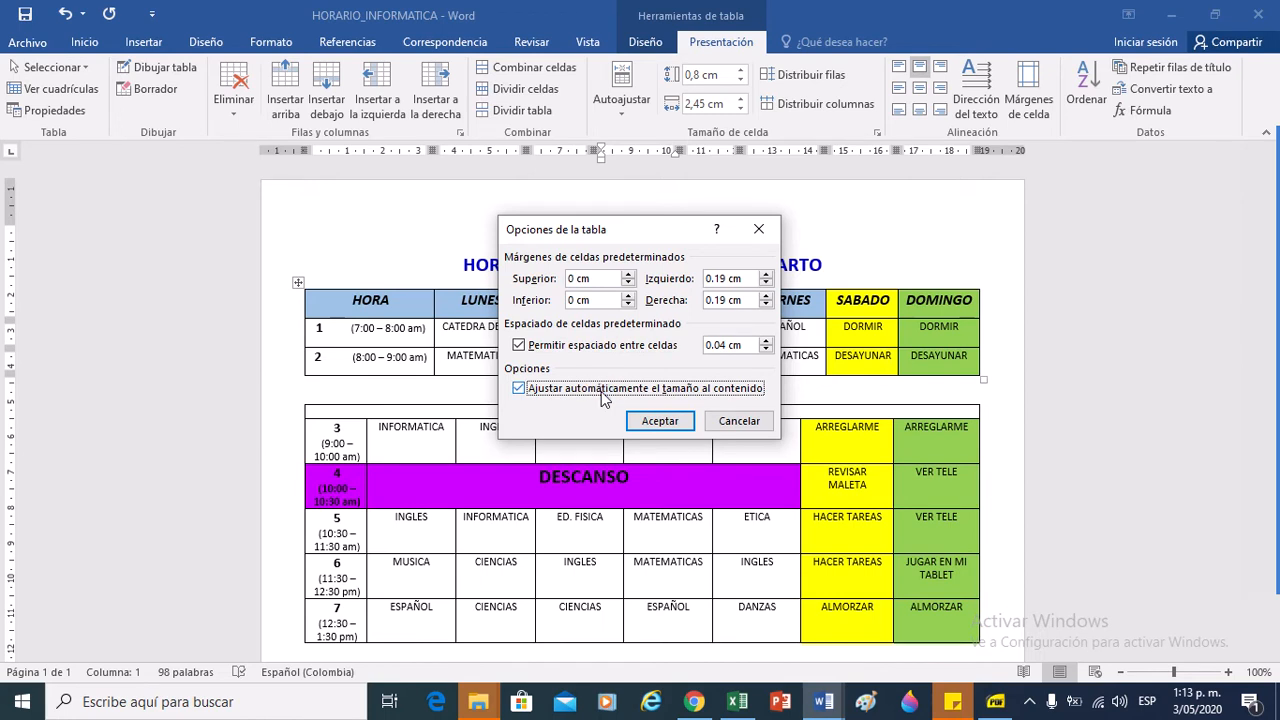
left_click(609, 346)
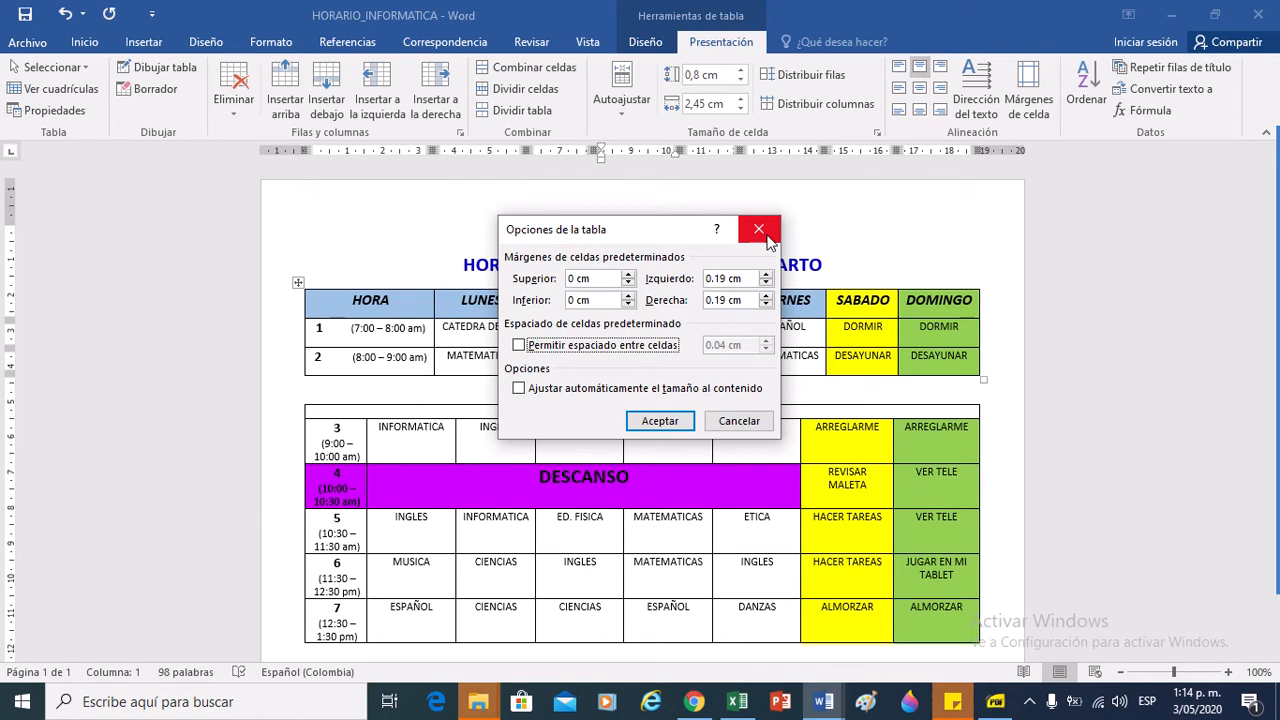
left_click(767, 235)
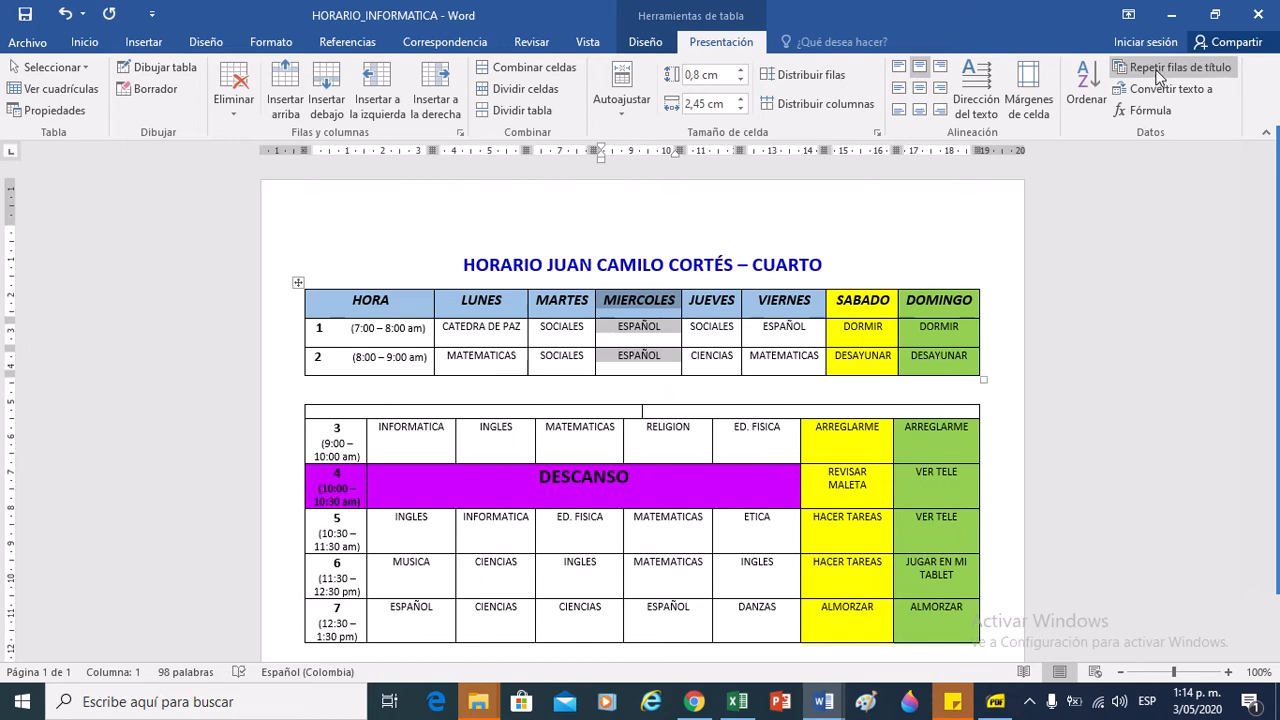
- Sort the upper table by the MIERCOLES column as text in descending order, with a header row
left_click(1086, 100)
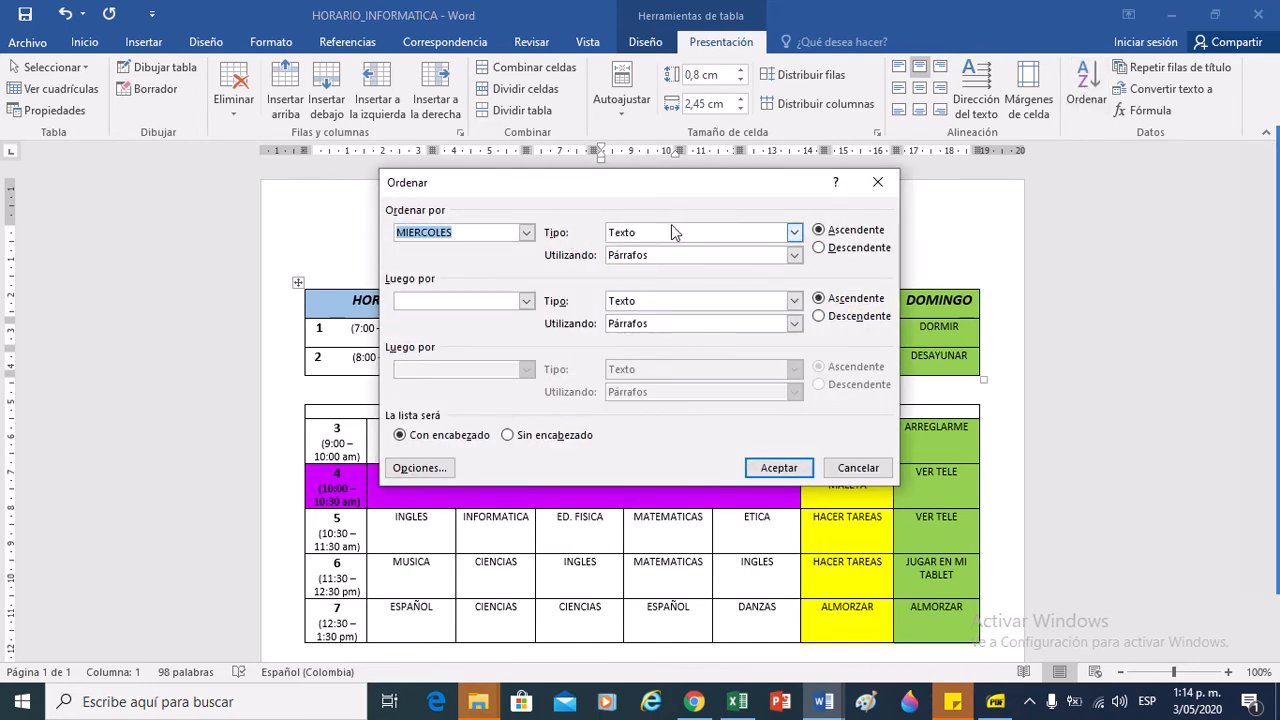
left_click(820, 247)
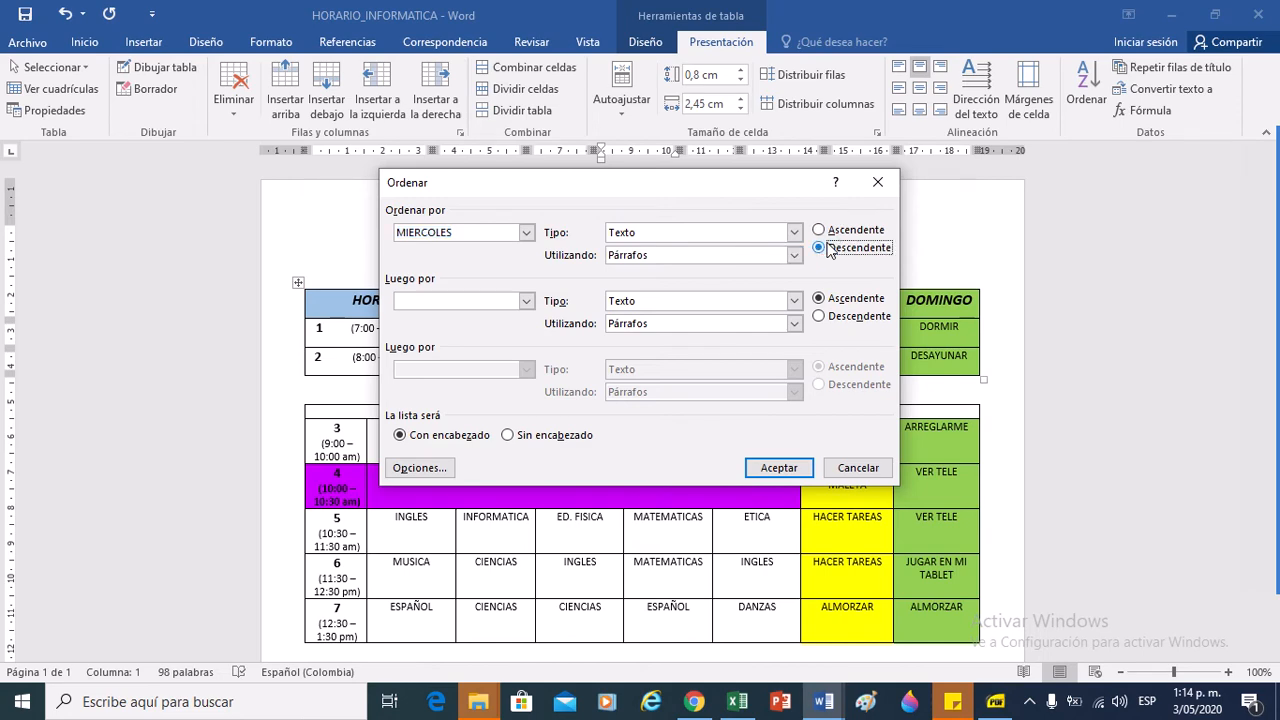
left_click(795, 469)
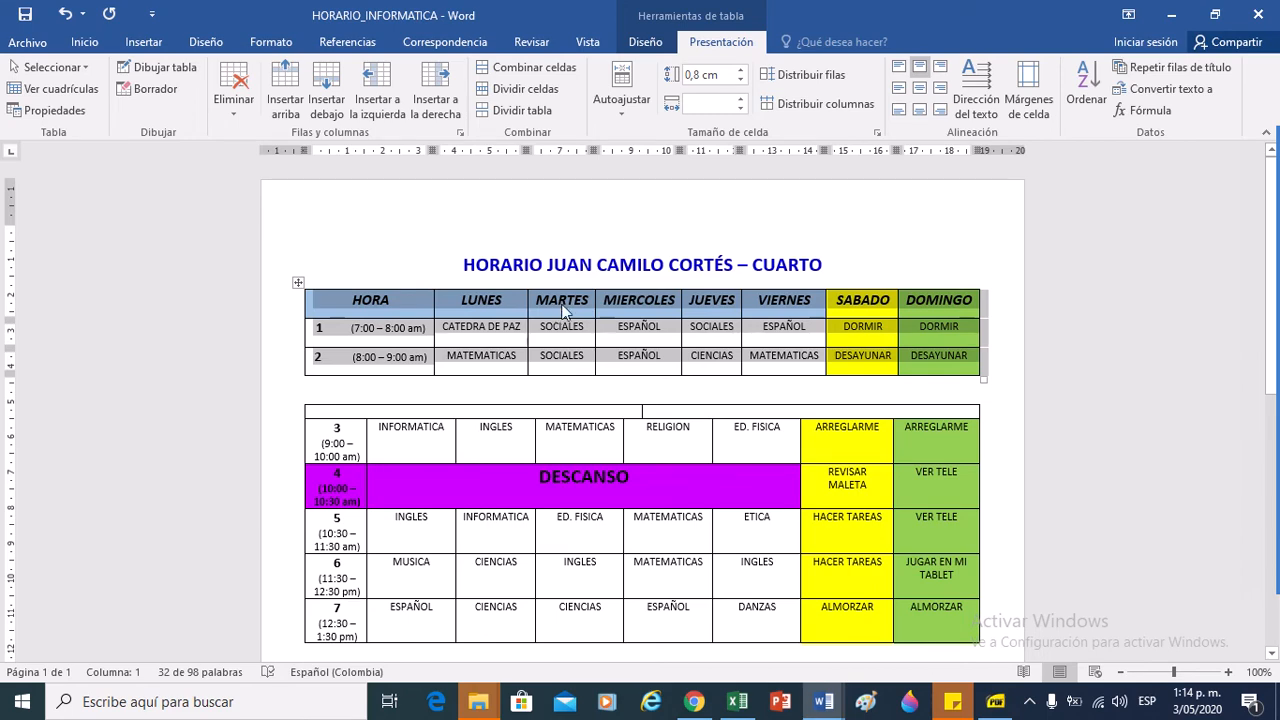
- Sort the upper table by the HORA column as text in ascending order, with a header row
left_click(1086, 104)
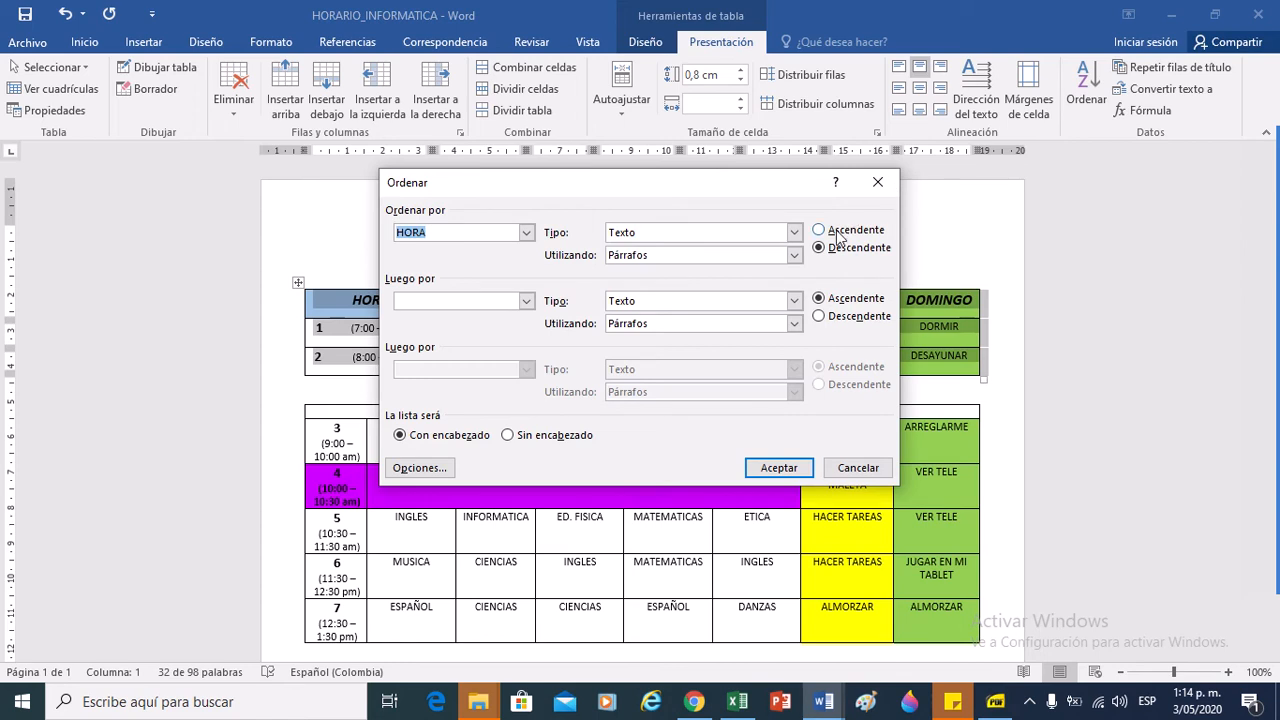
left_click(820, 230)
left_click(777, 466)
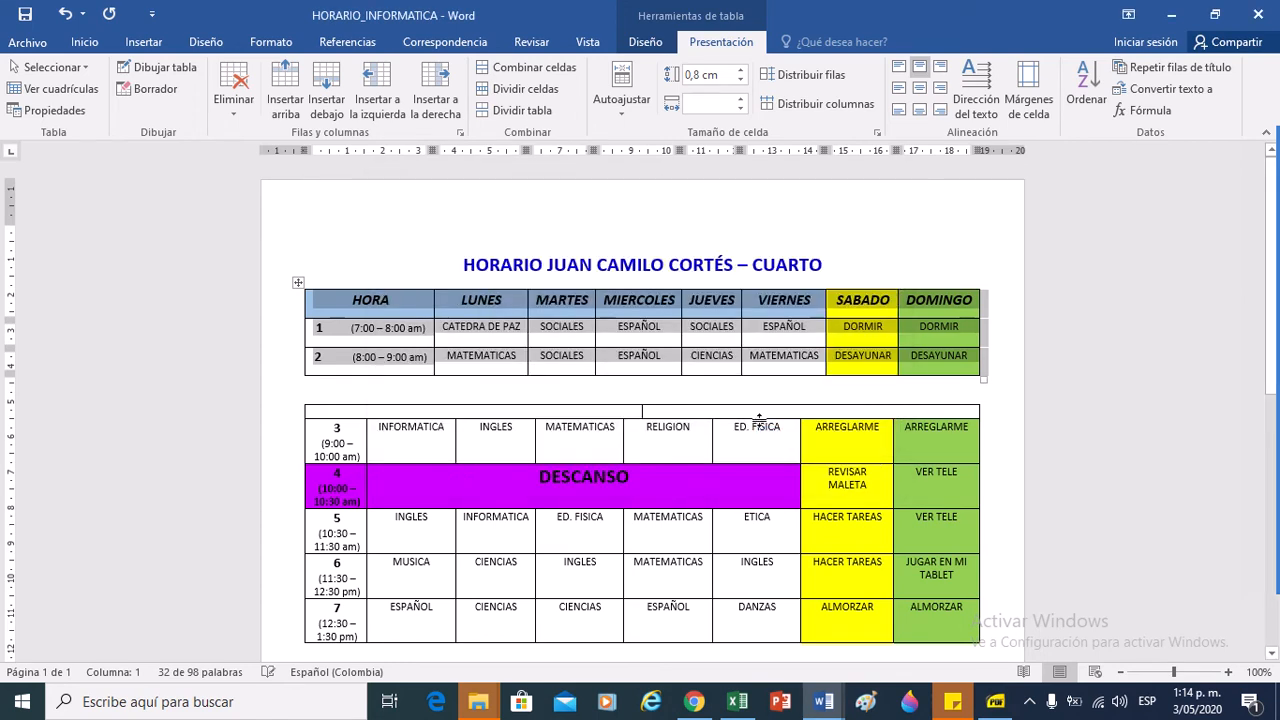
left_click(712, 342)
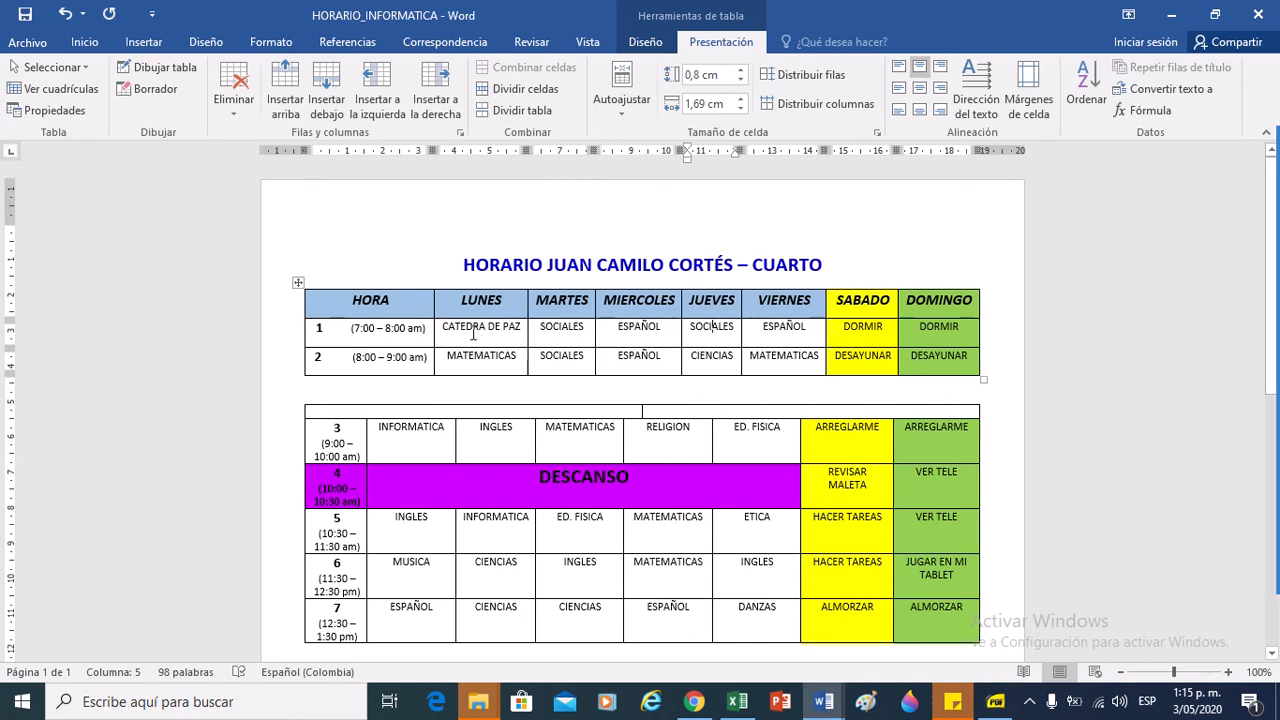
- Try repeating header rows on the whole upper table, and switch the option back off
left_click_drag(462, 332, 921, 360)
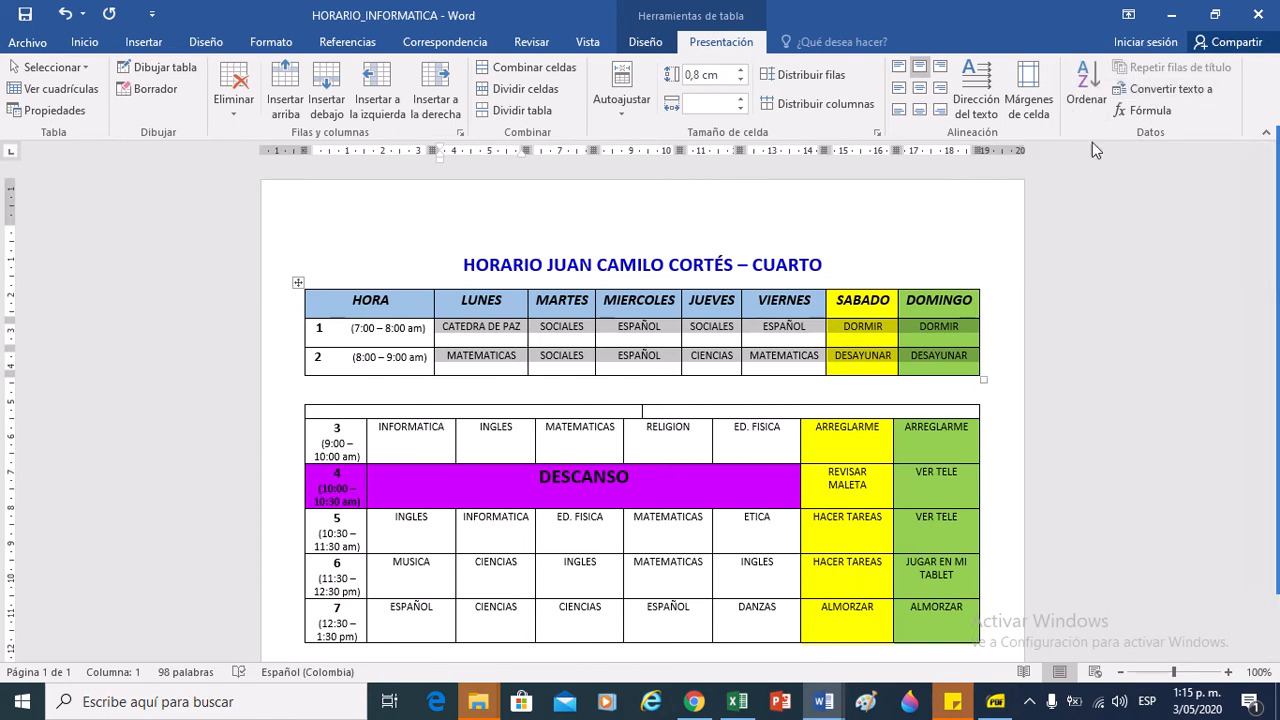
left_click(434, 286)
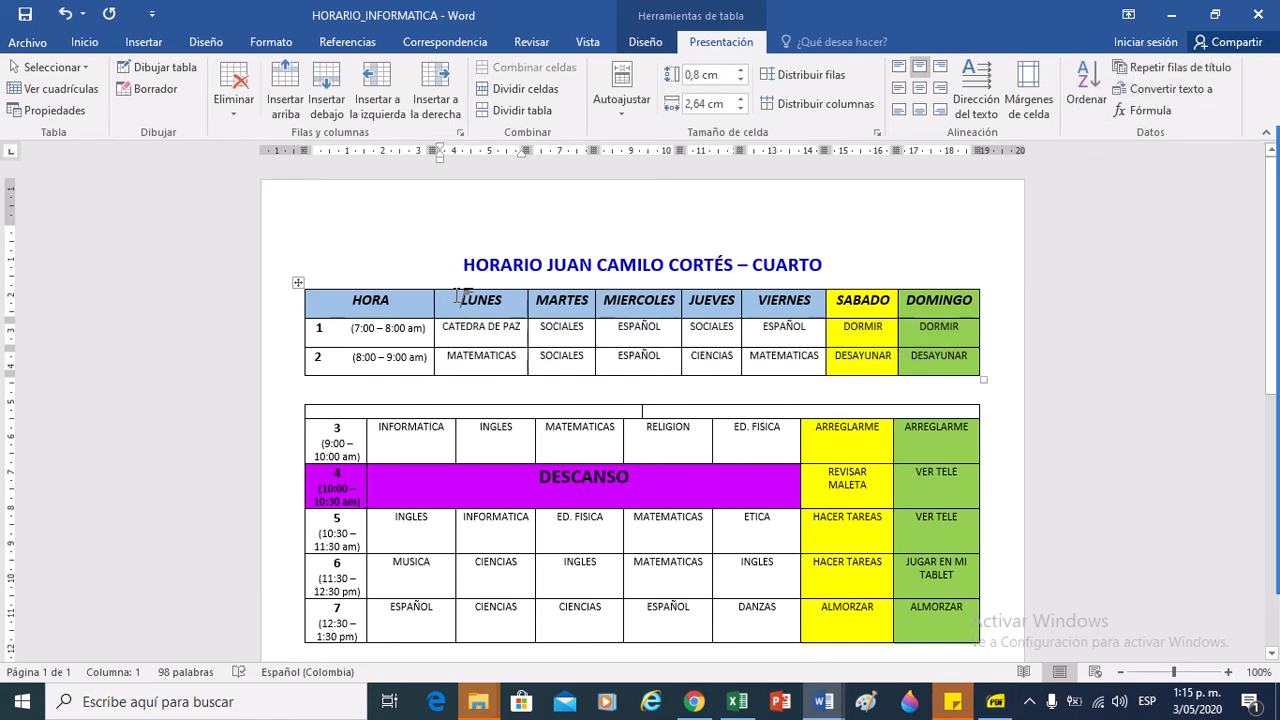
left_click(299, 284)
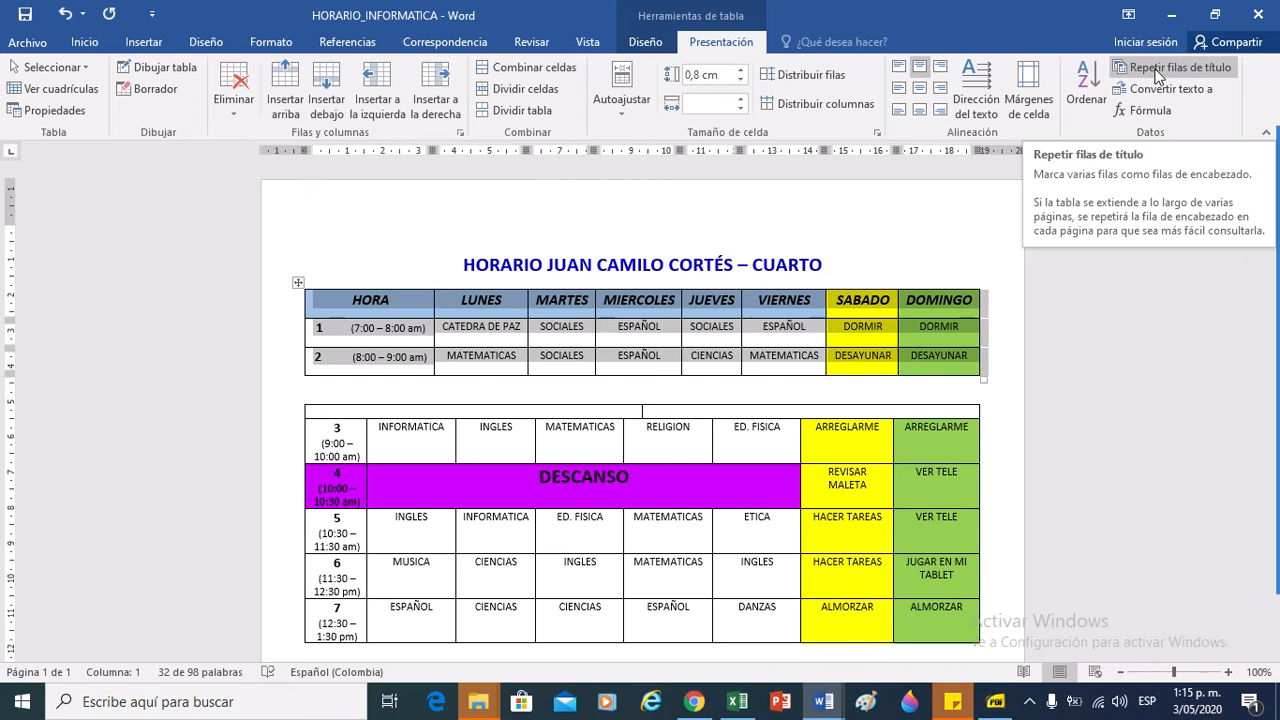
left_click(1157, 76)
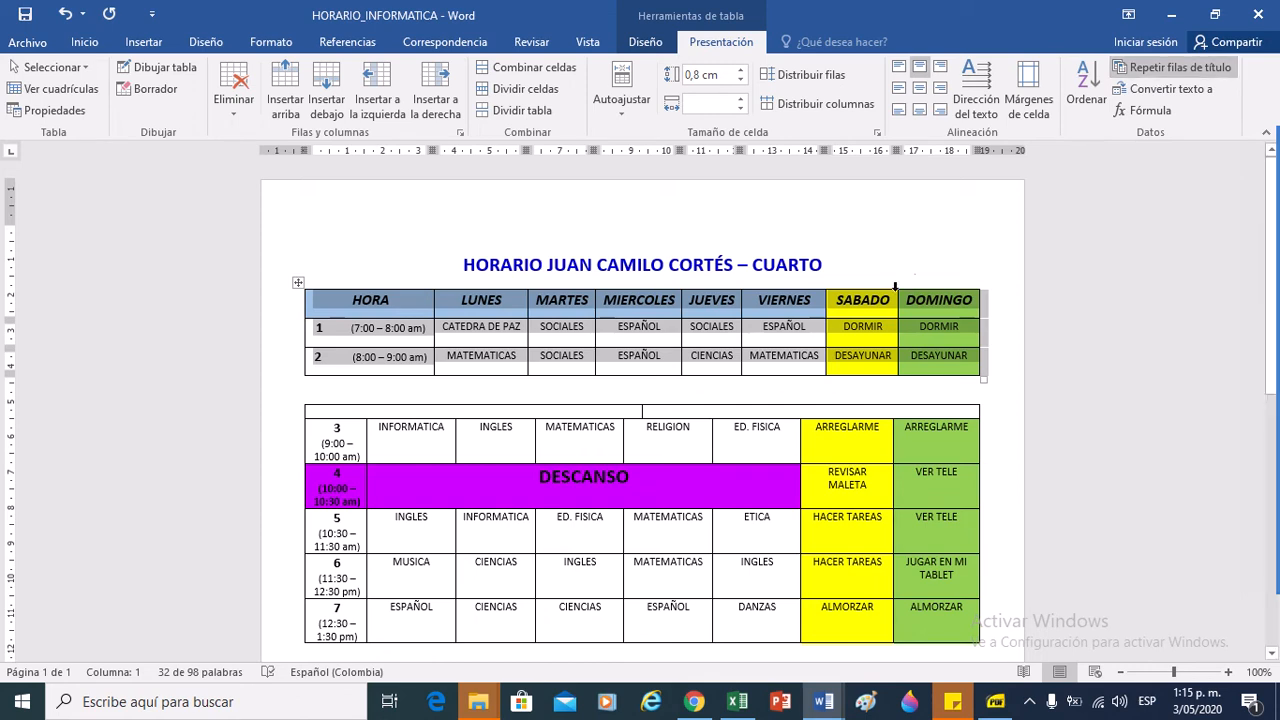
left_click(1172, 70)
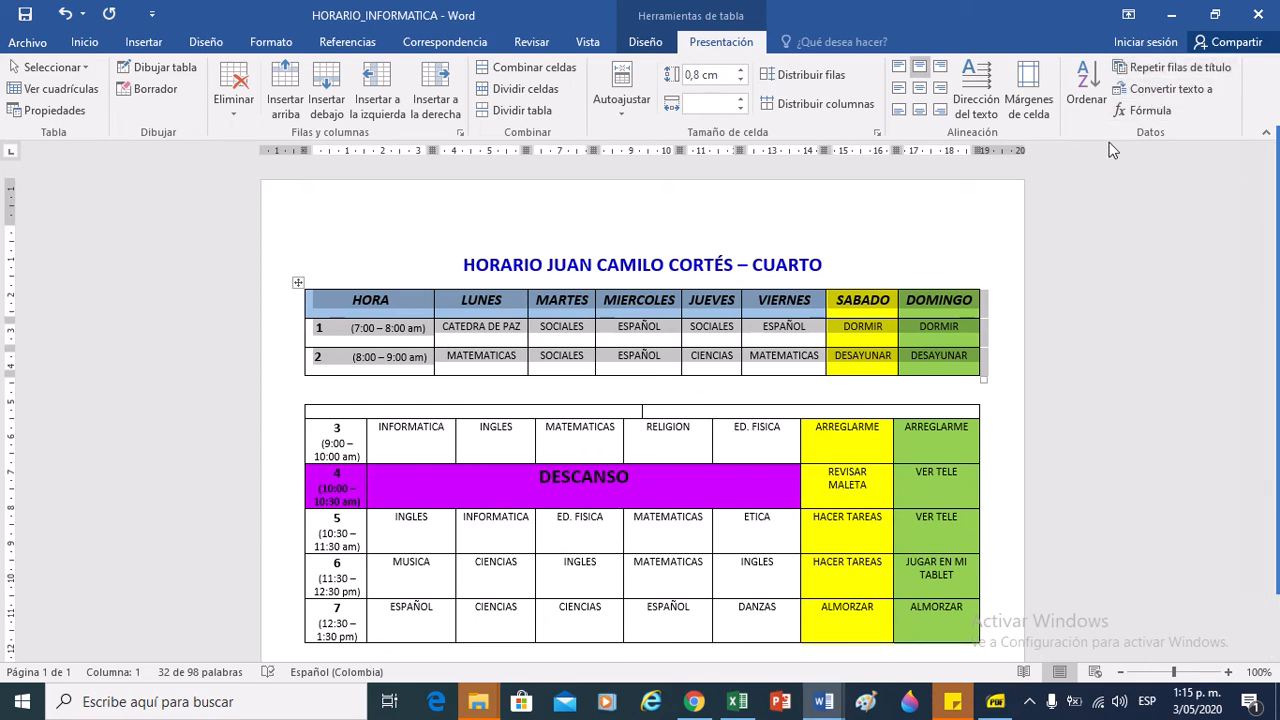
- Convert the upper table to text, using tabs as separators
left_click(1171, 88)
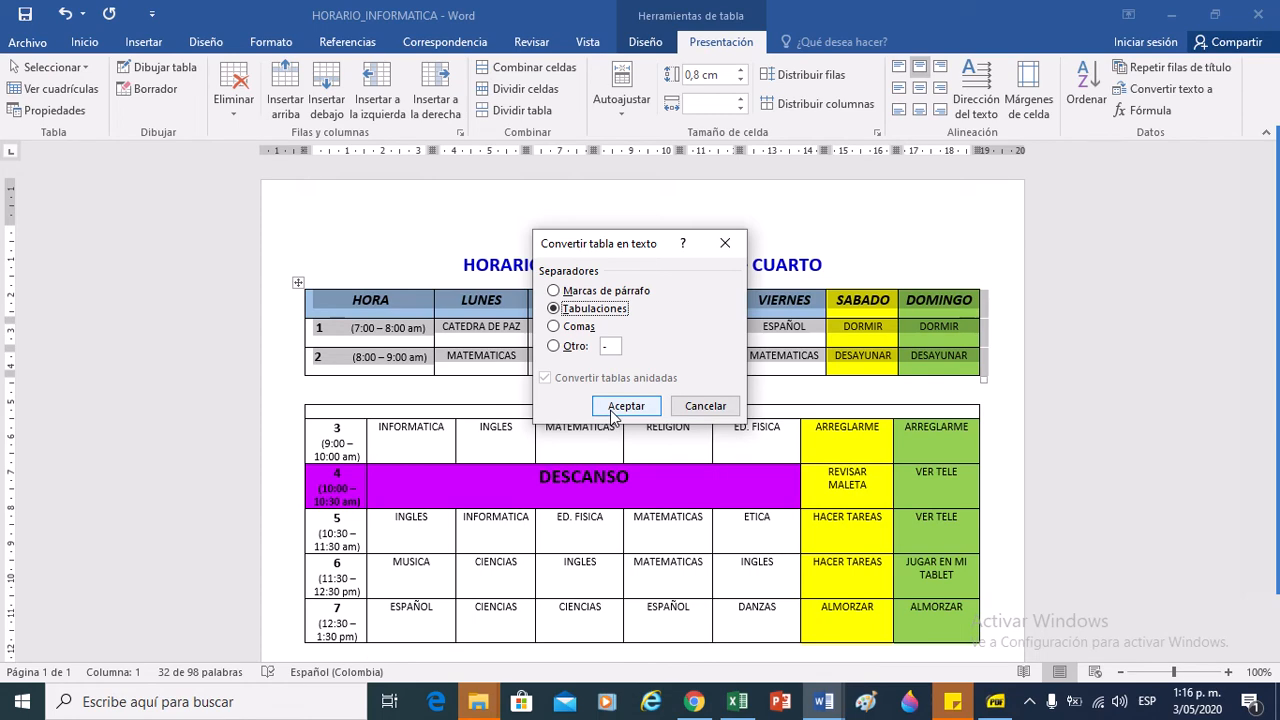
left_click(624, 406)
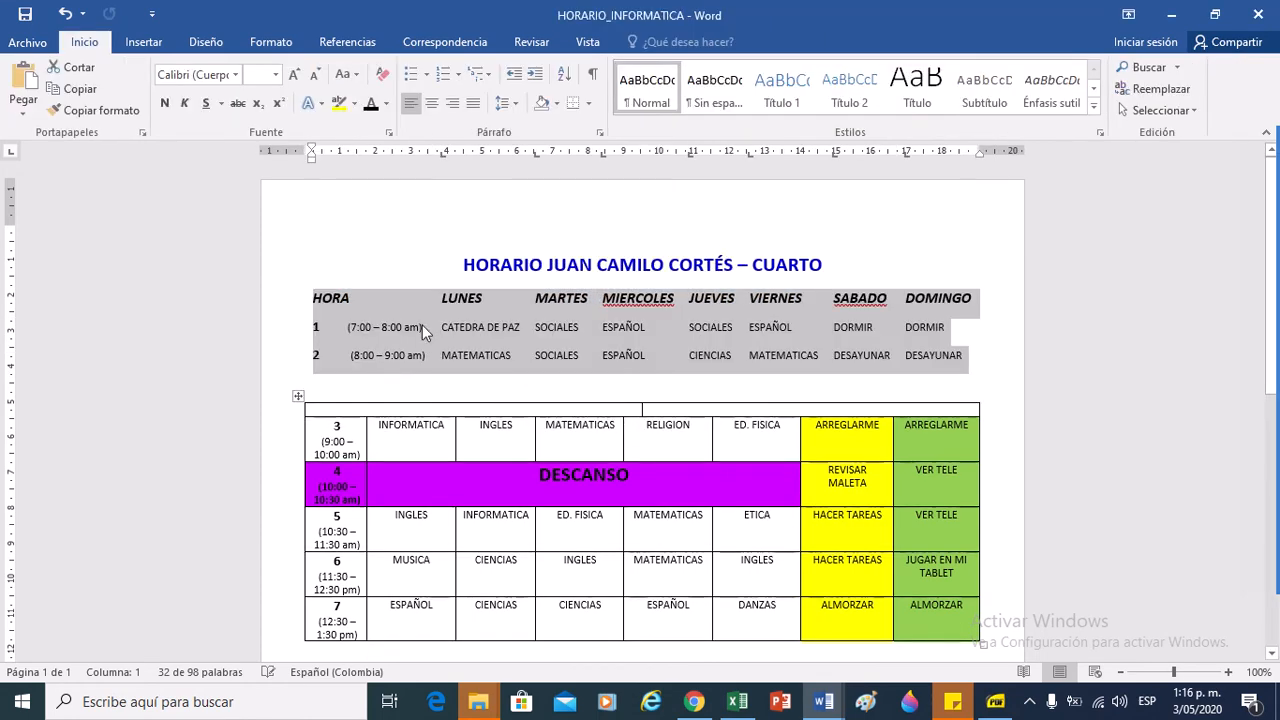
left_click(432, 315)
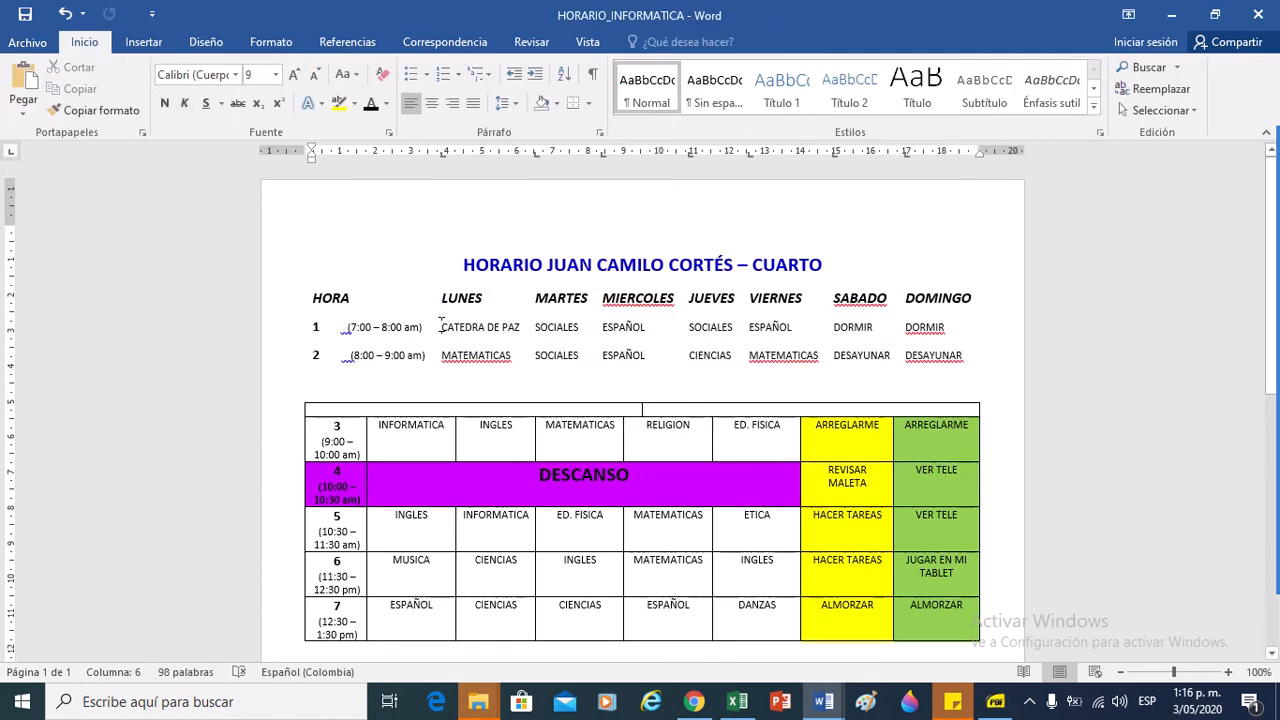
left_click(291, 290)
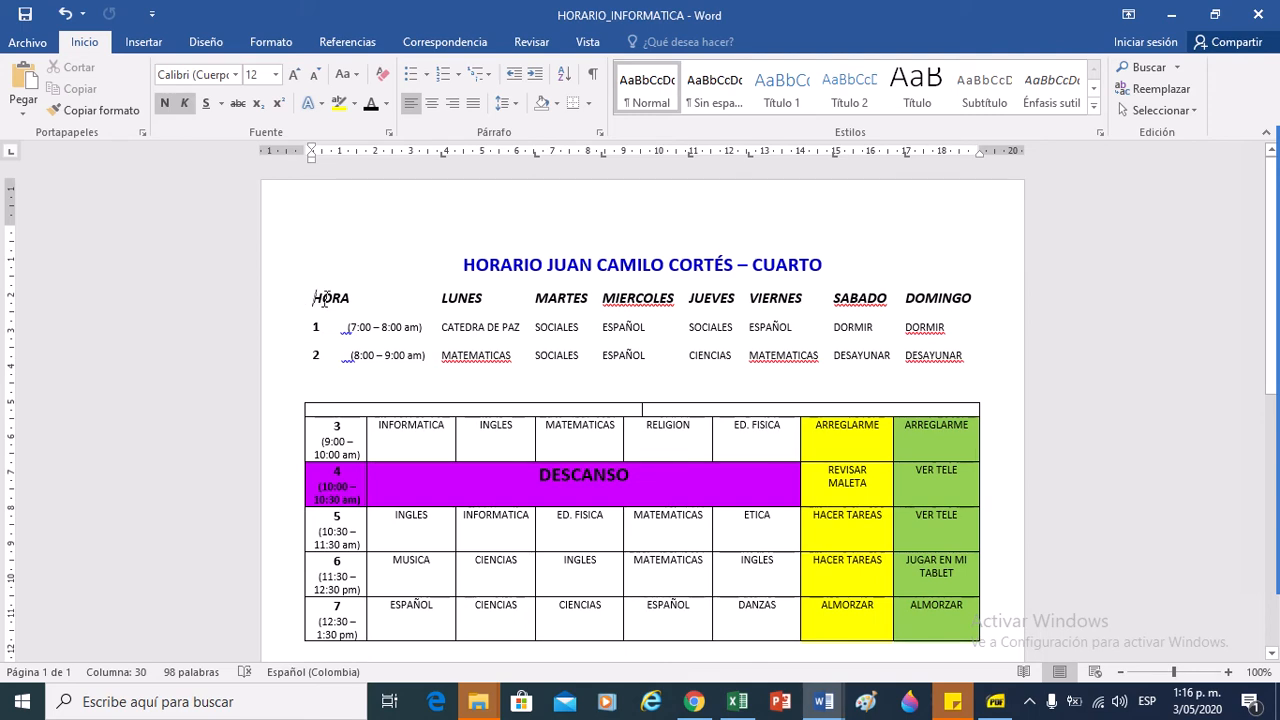
left_click(478, 301)
left_click(494, 328)
left_click(477, 302)
- Turn the tab-separated text, from the HORA heading row through row 2, back into a table
left_click_drag(313, 297, 950, 345)
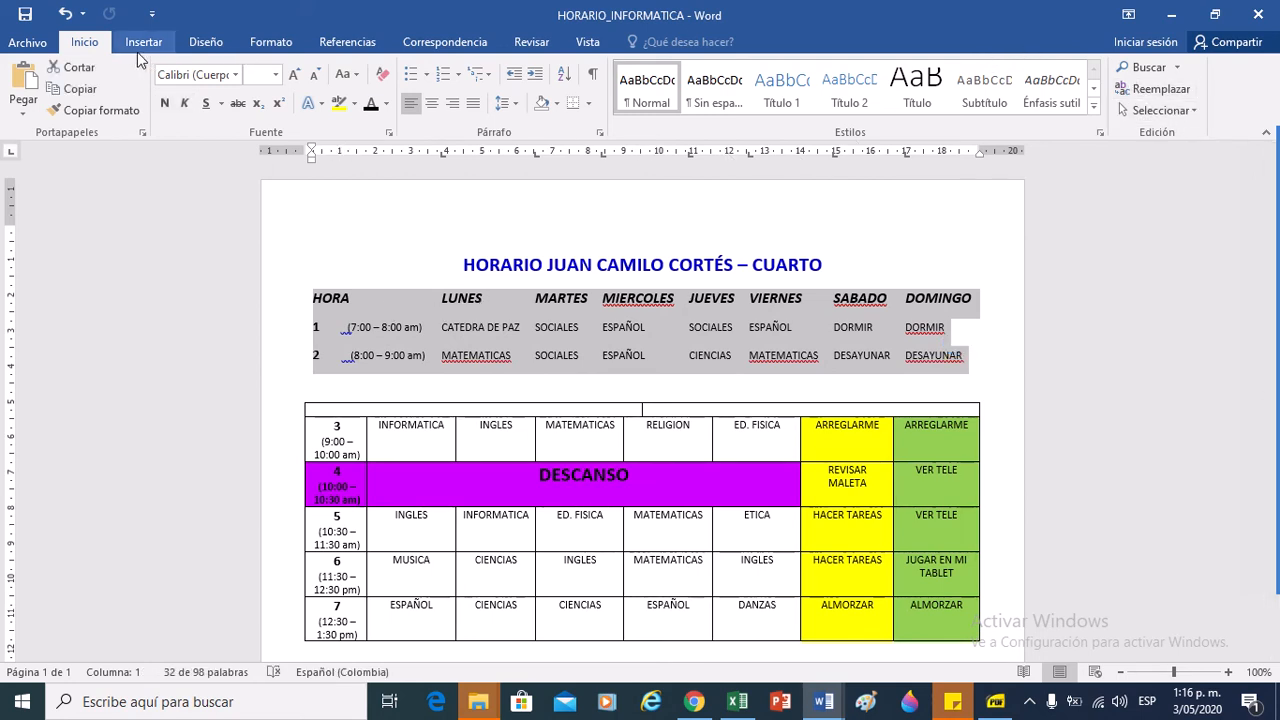
left_click(205, 45)
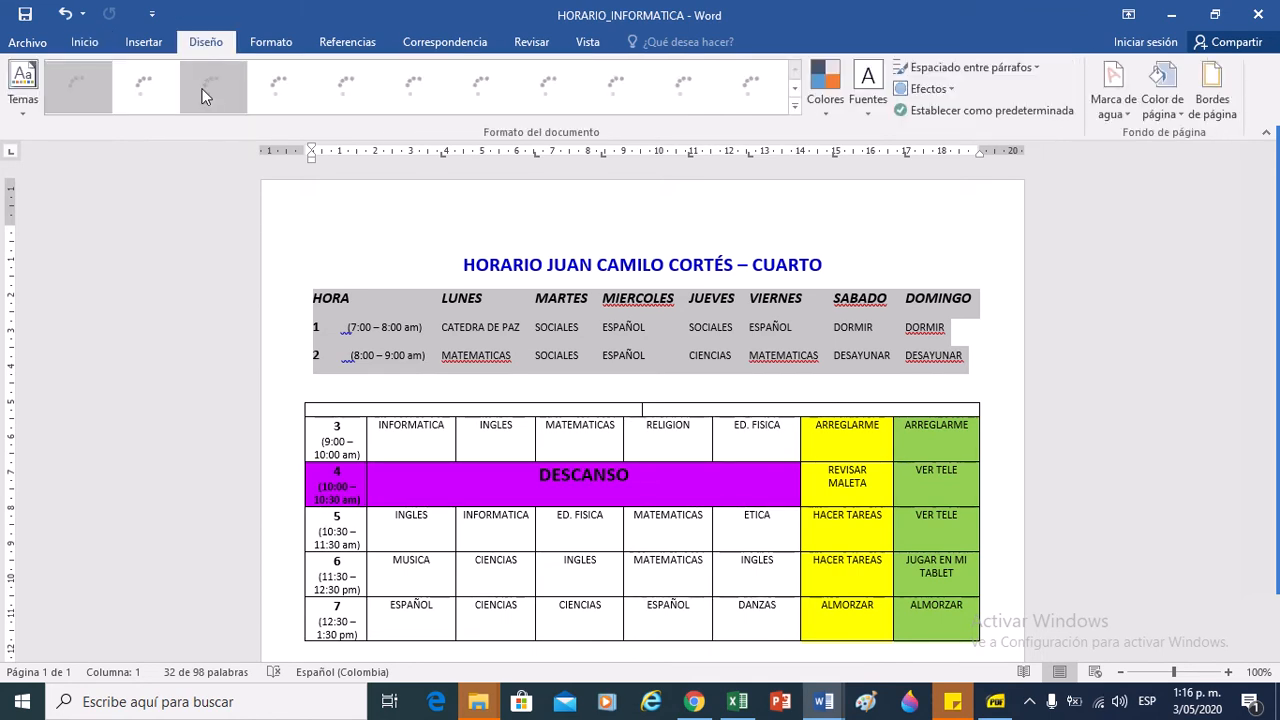
left_click(281, 41)
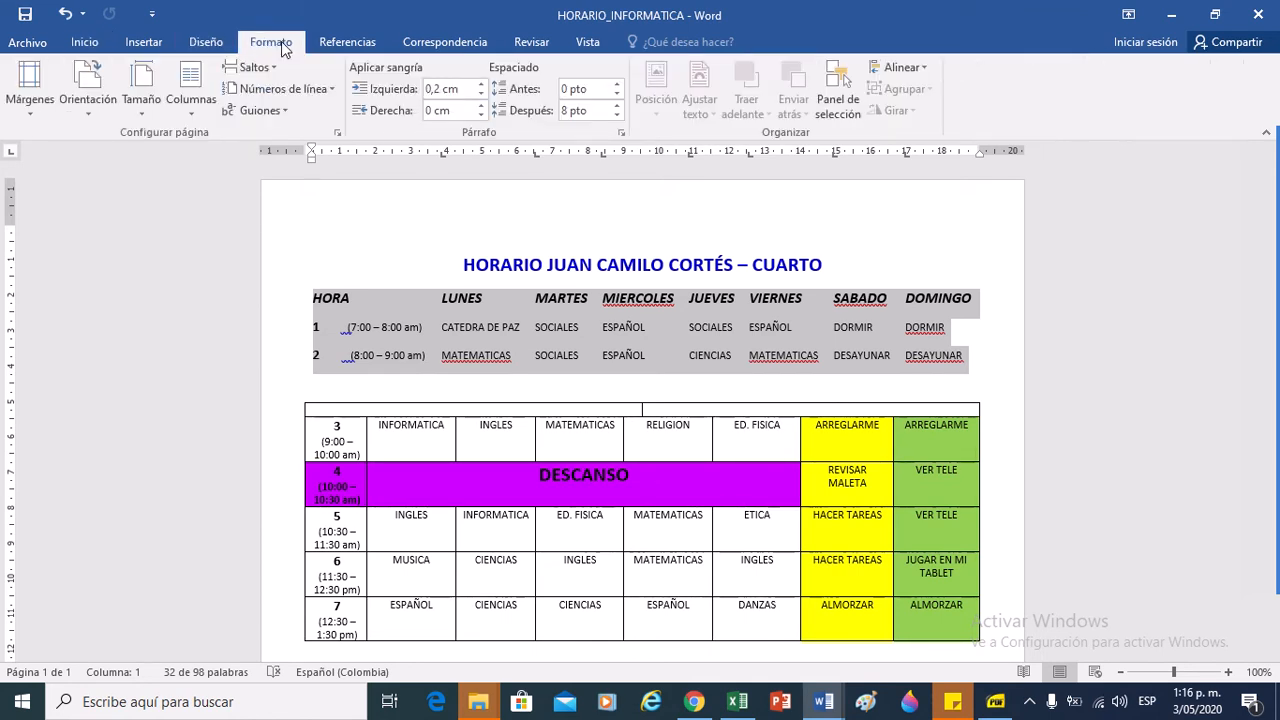
left_click(142, 41)
left_click(155, 107)
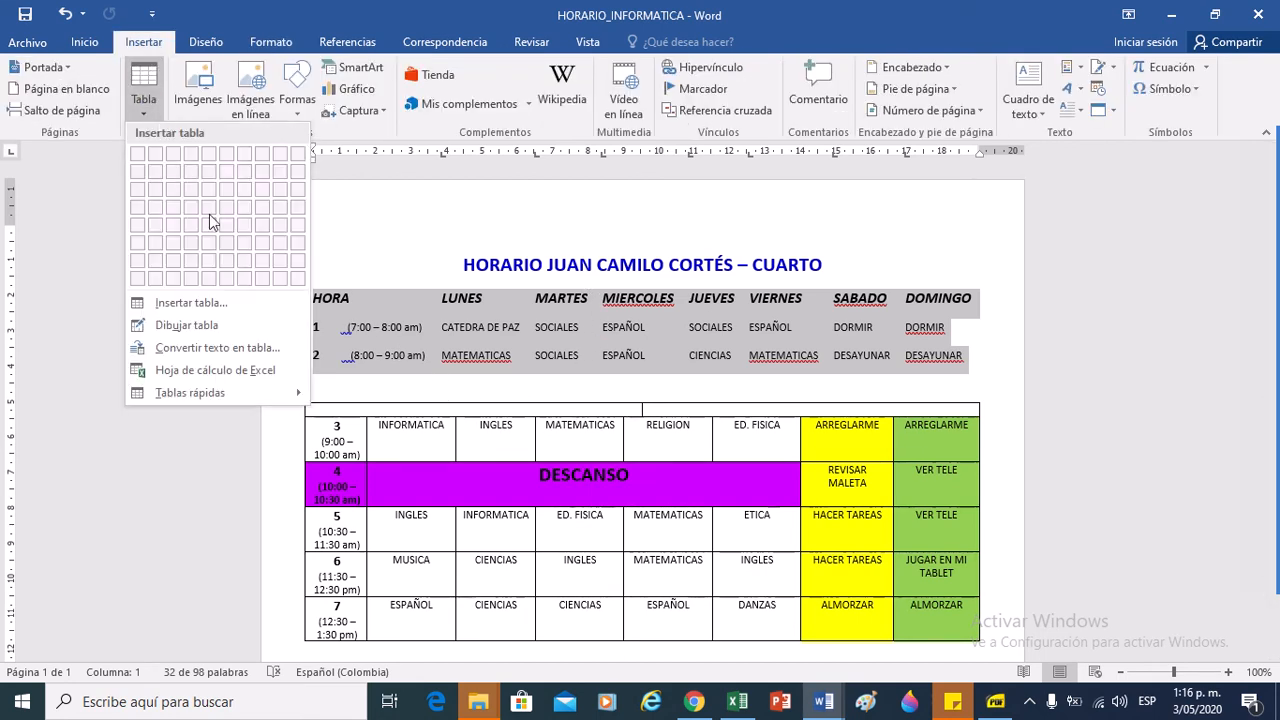
left_click(218, 303)
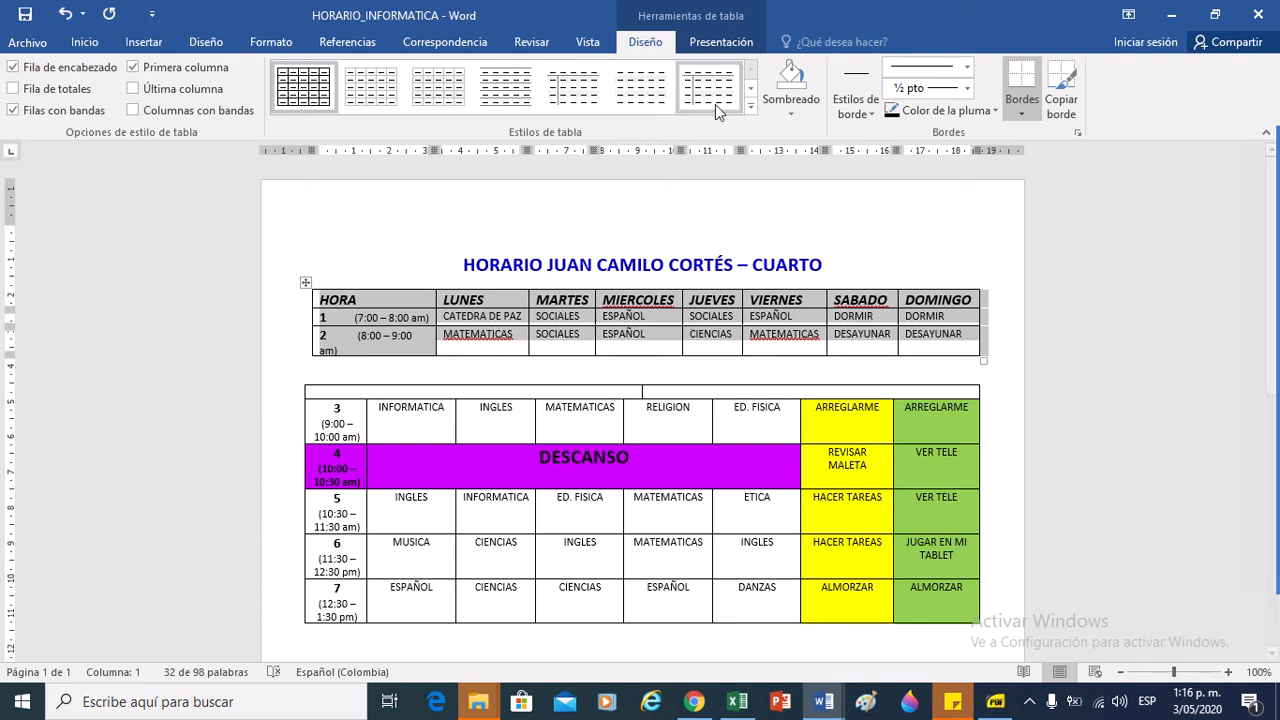
- View the formula options for the upper table and close them without inserting a formula
left_click(741, 50)
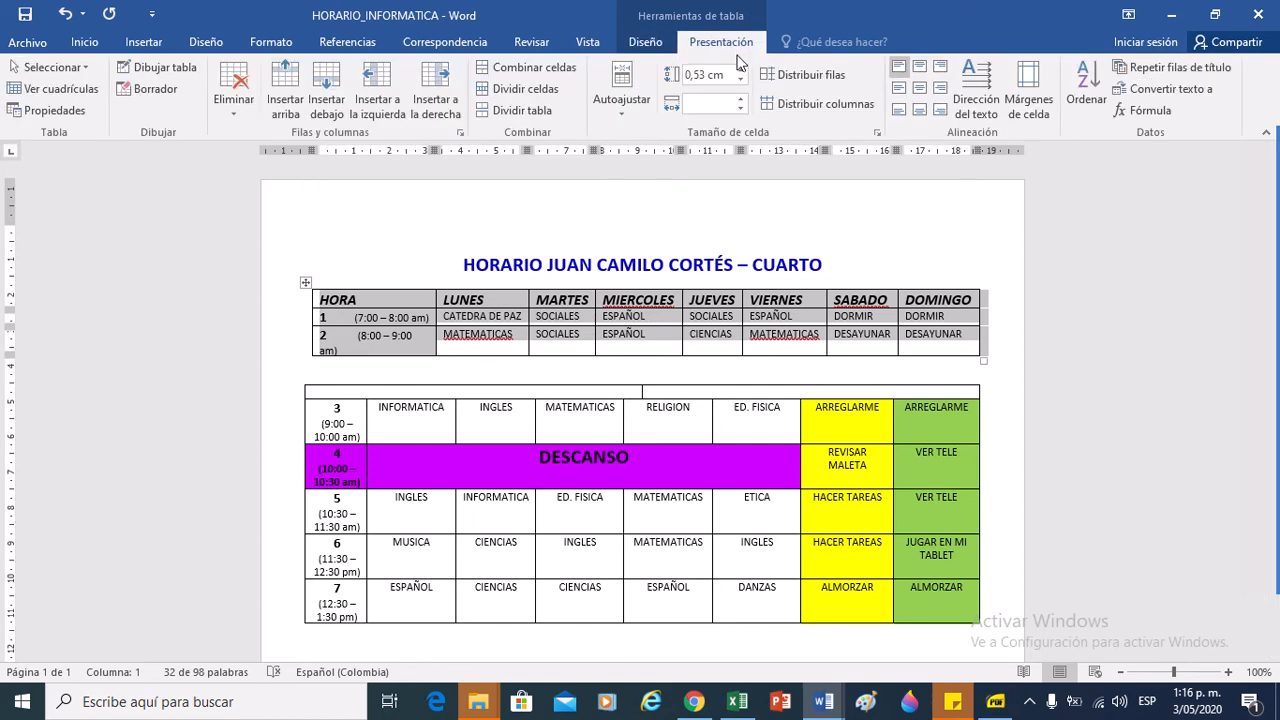
left_click(1147, 111)
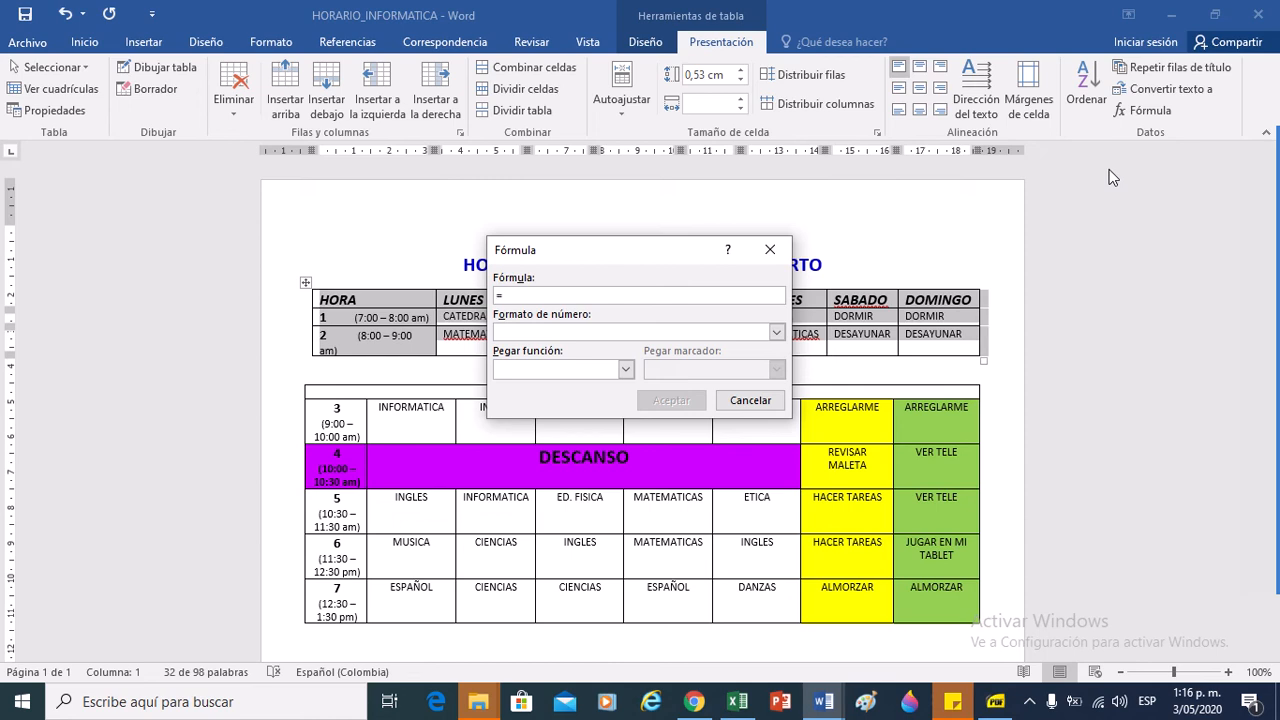
left_click(765, 249)
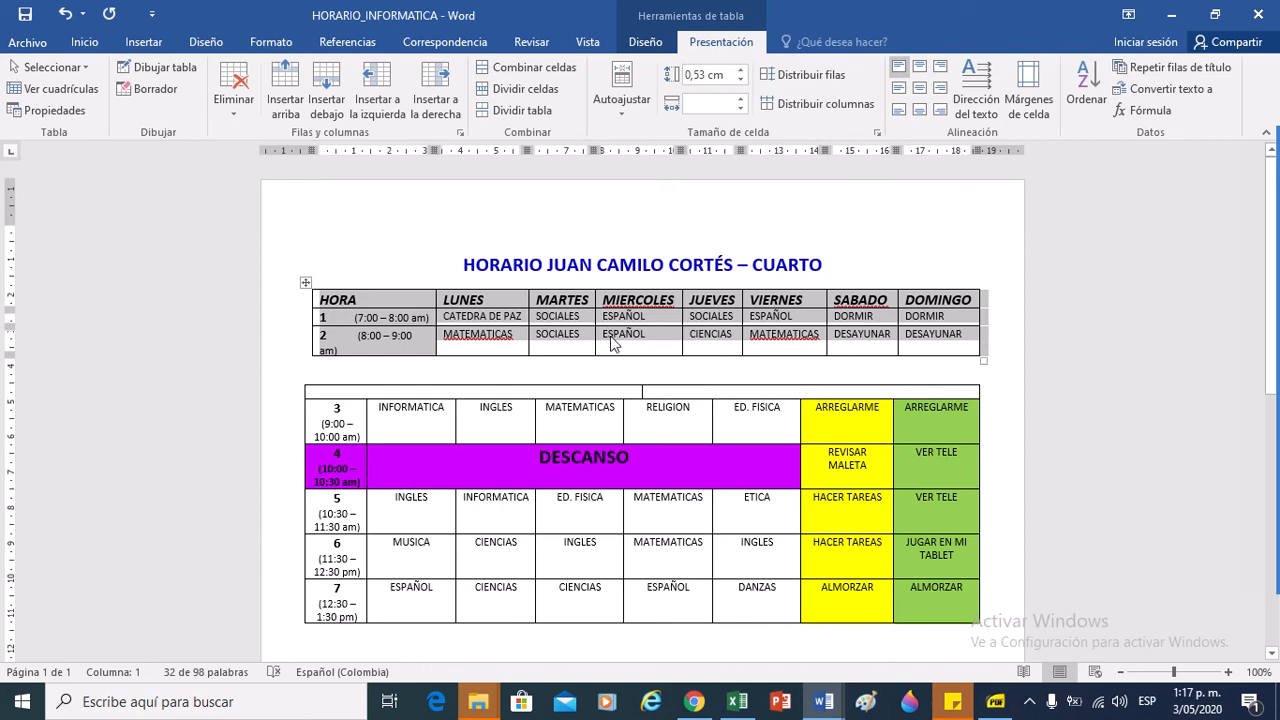
left_click(382, 364)
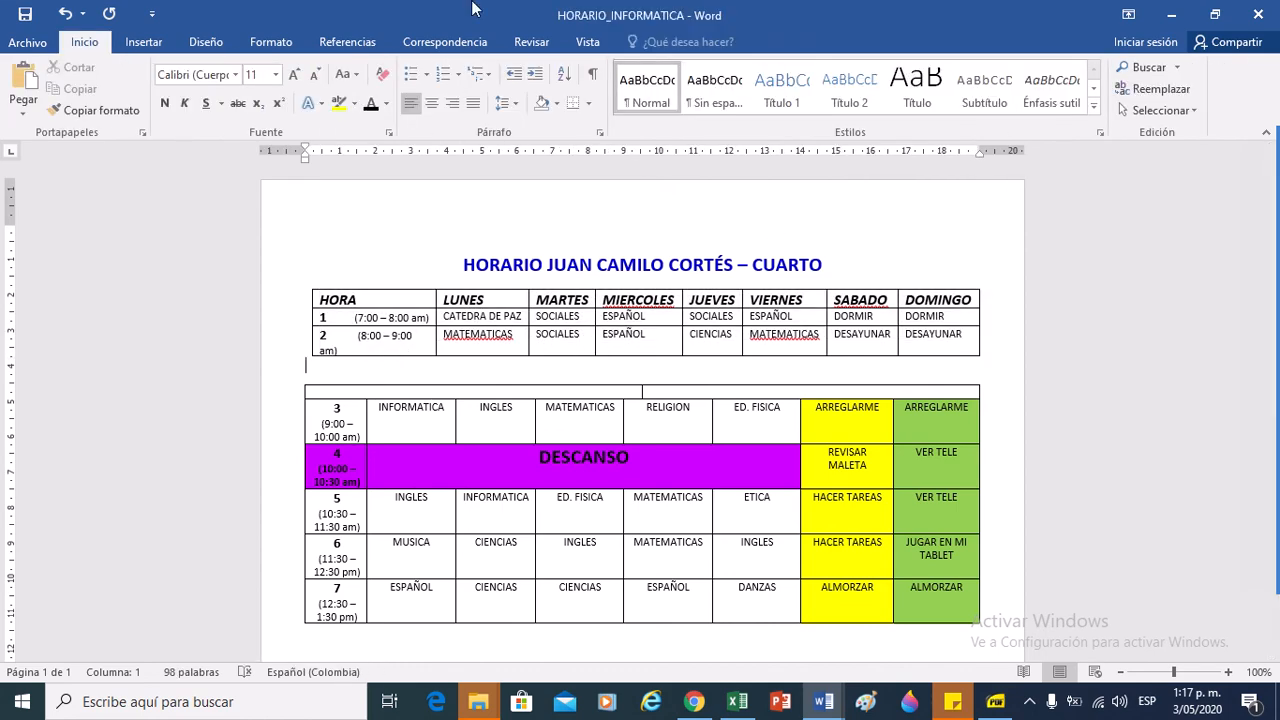
- Review the upper table's properties for table, row, column, cell and alternative text, and close them
left_click(304, 287)
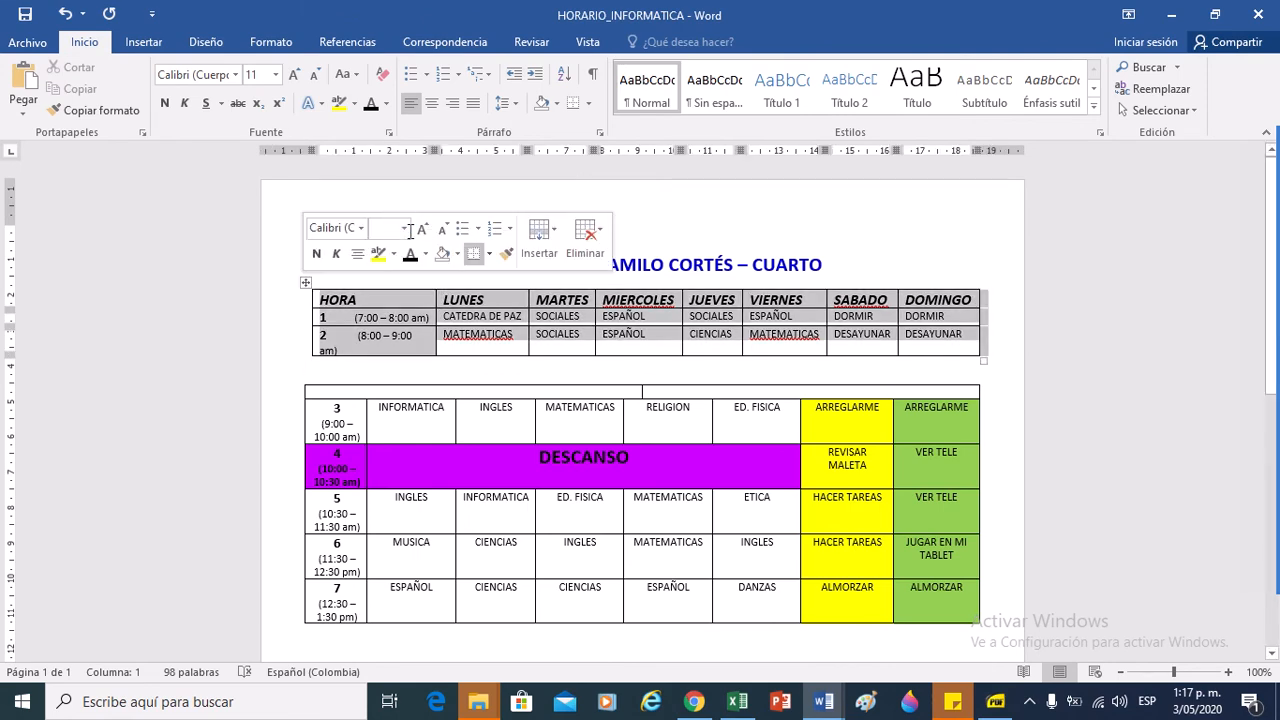
left_click(721, 41)
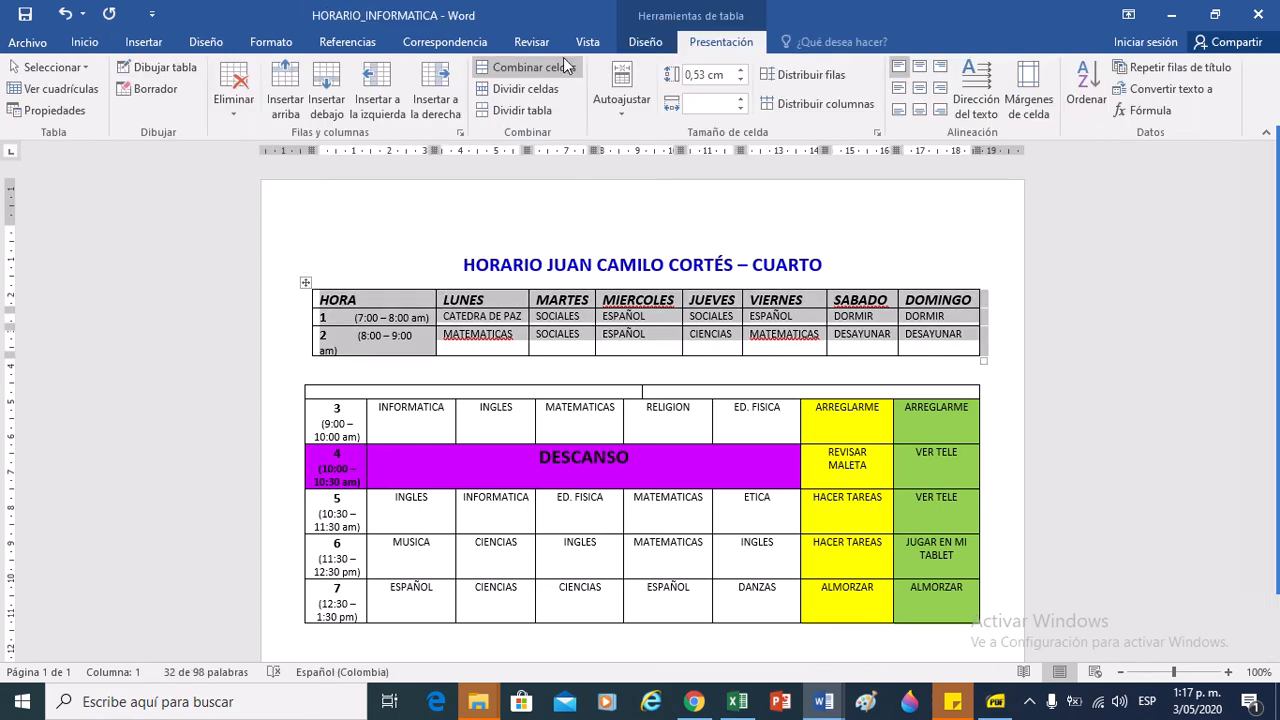
left_click(55, 114)
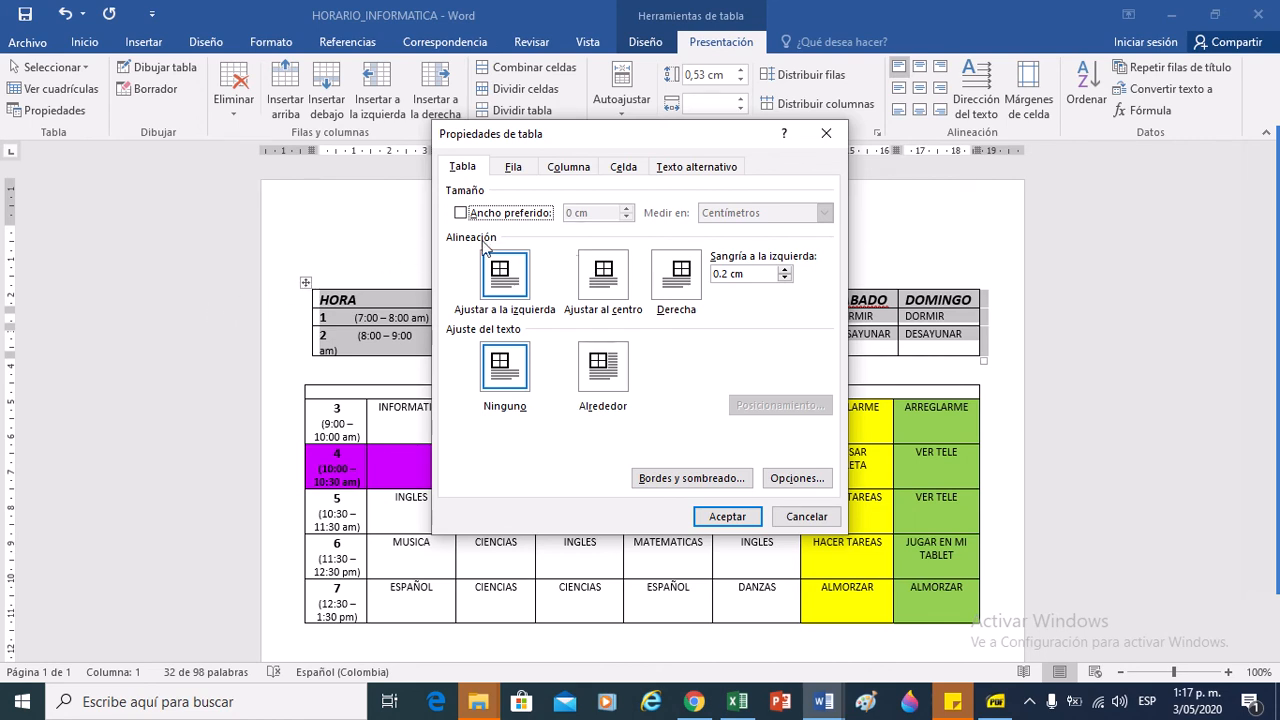
left_click(513, 171)
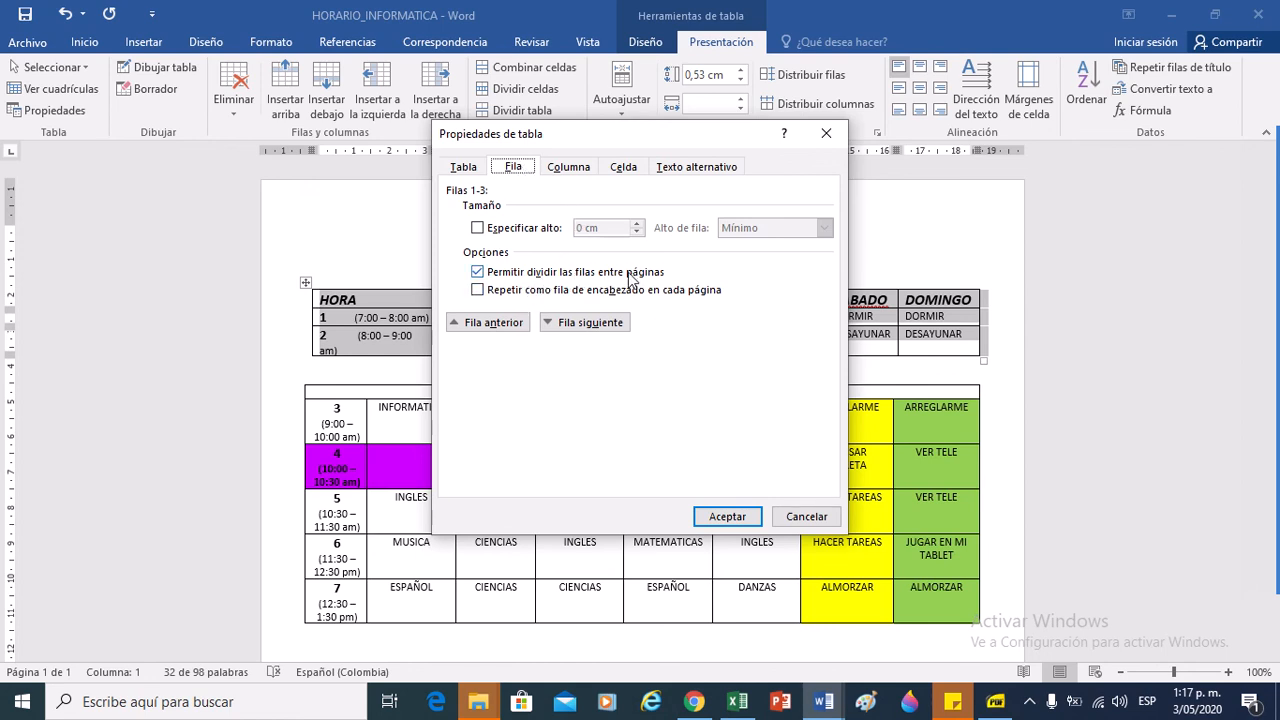
left_click(568, 168)
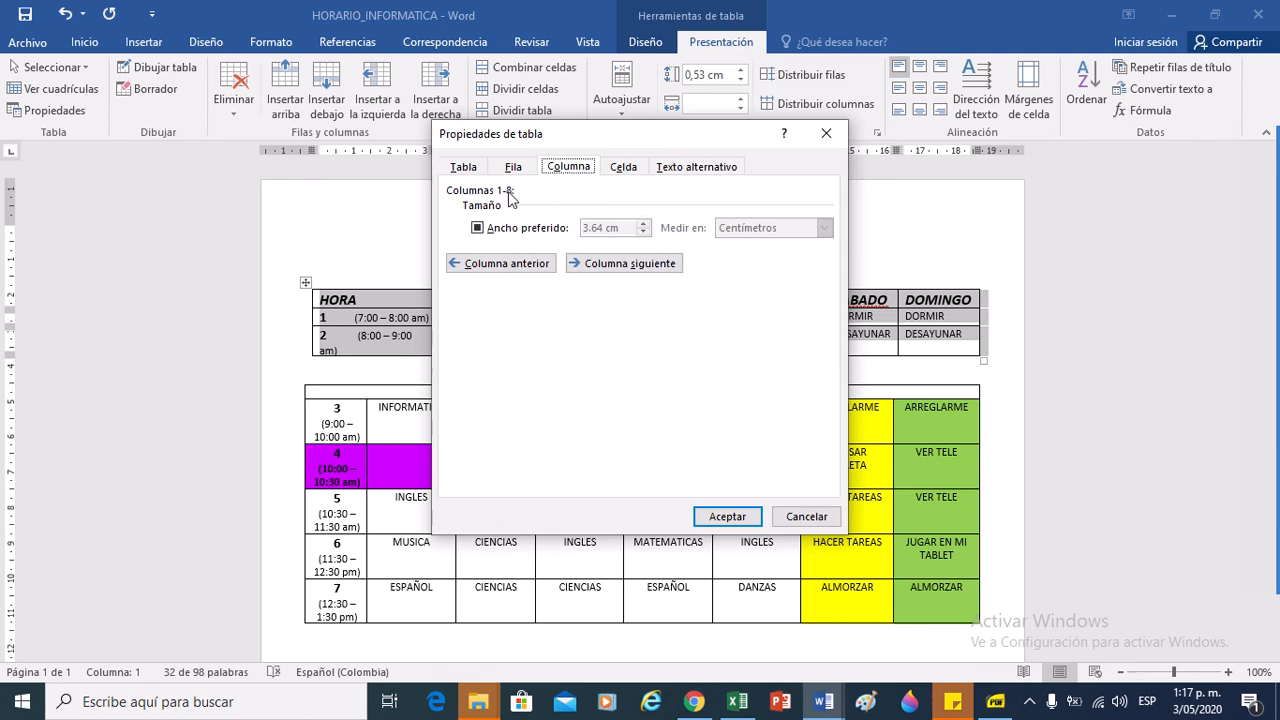
left_click(629, 172)
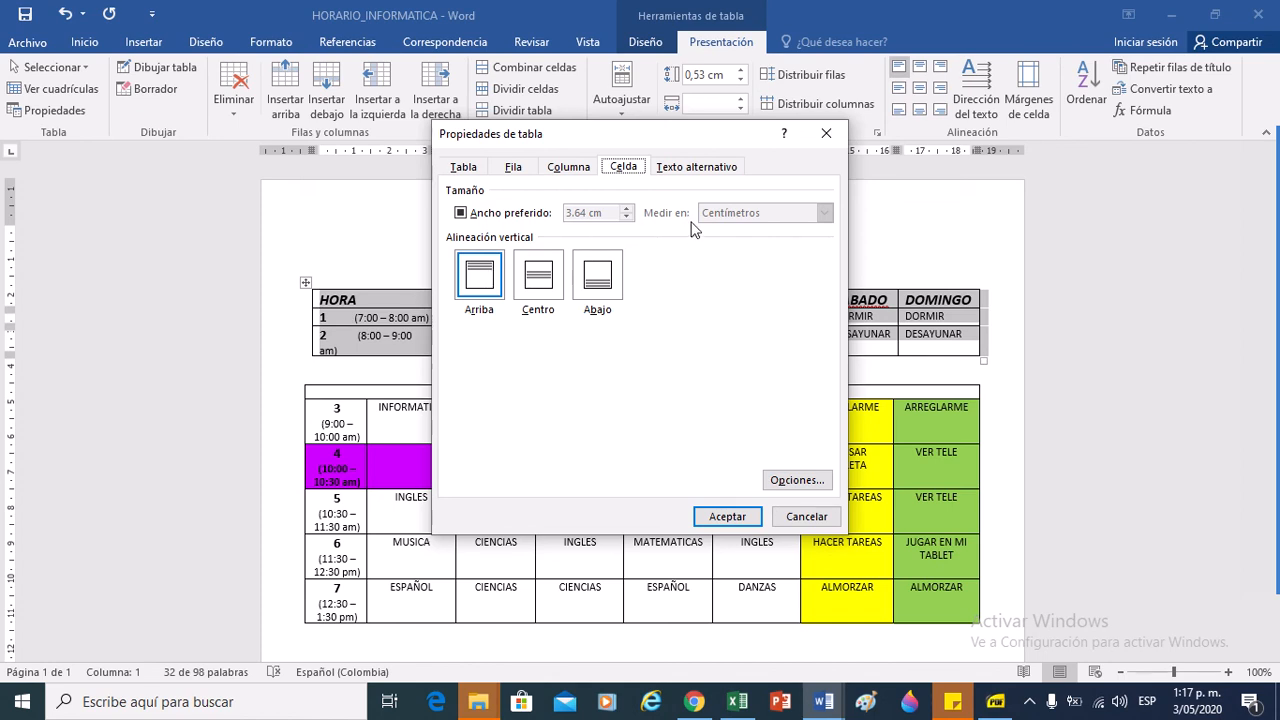
left_click(703, 170)
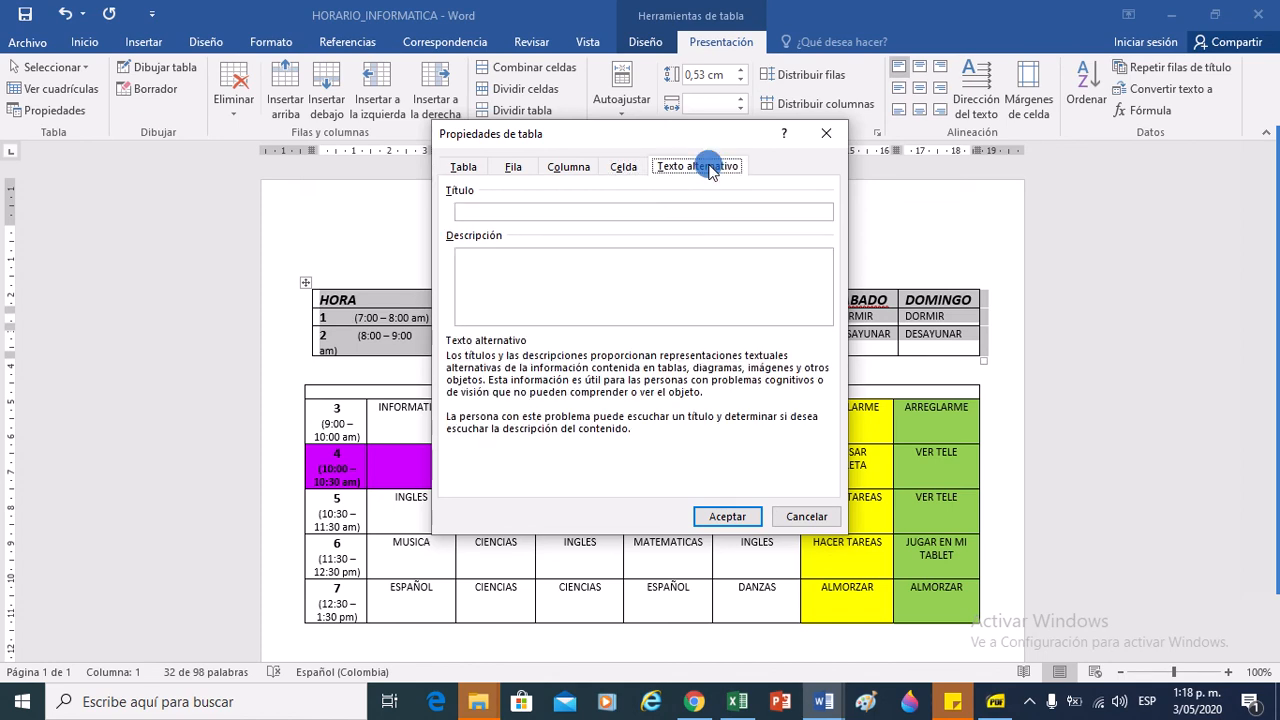
left_click(635, 173)
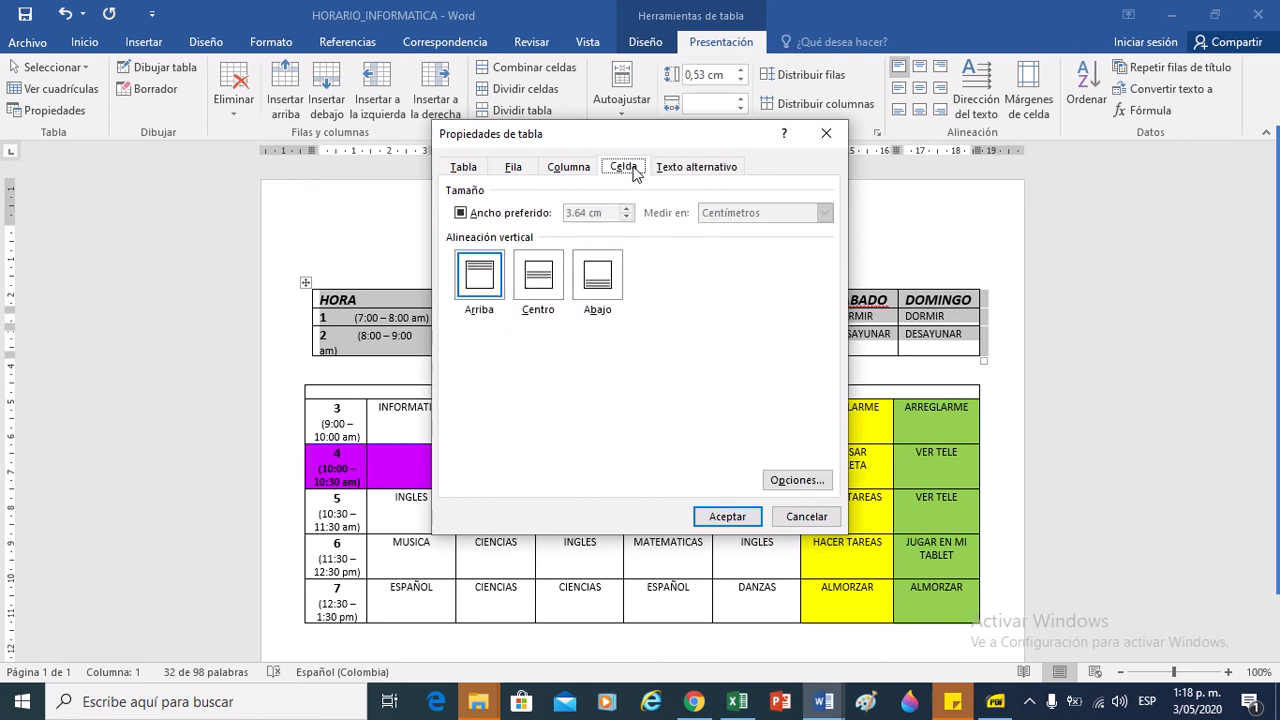
left_click(462, 168)
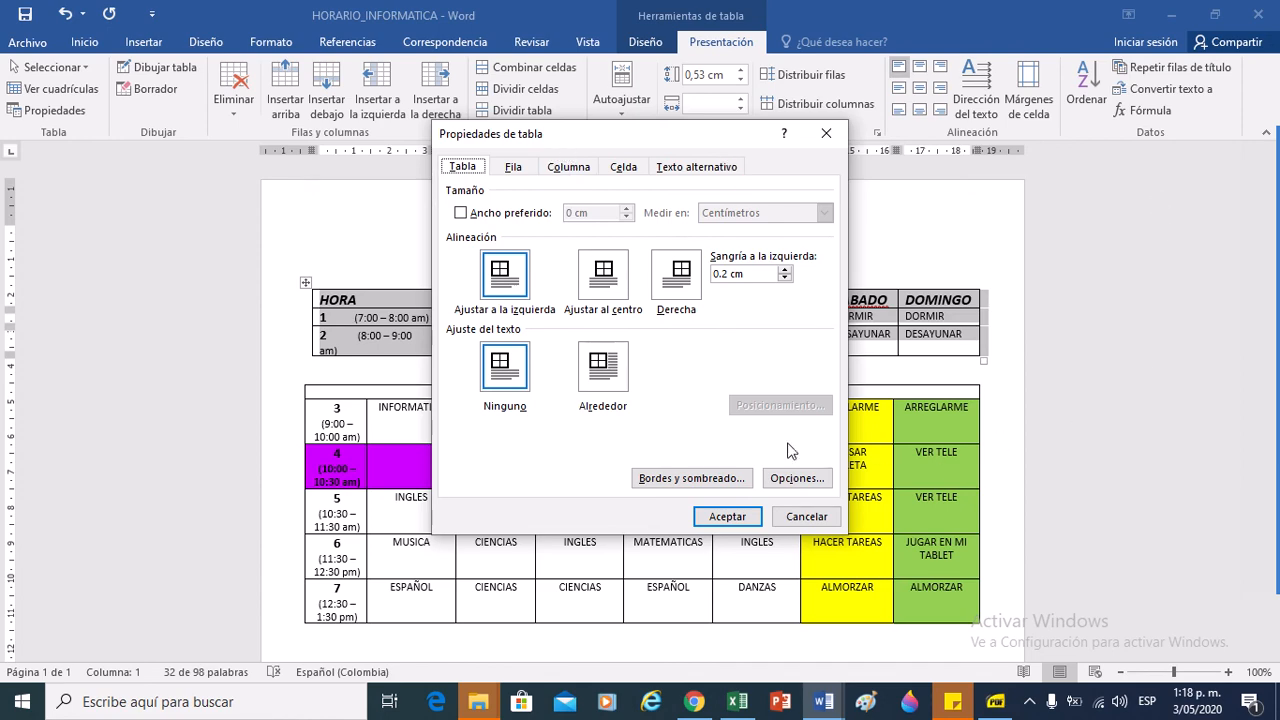
left_click(729, 517)
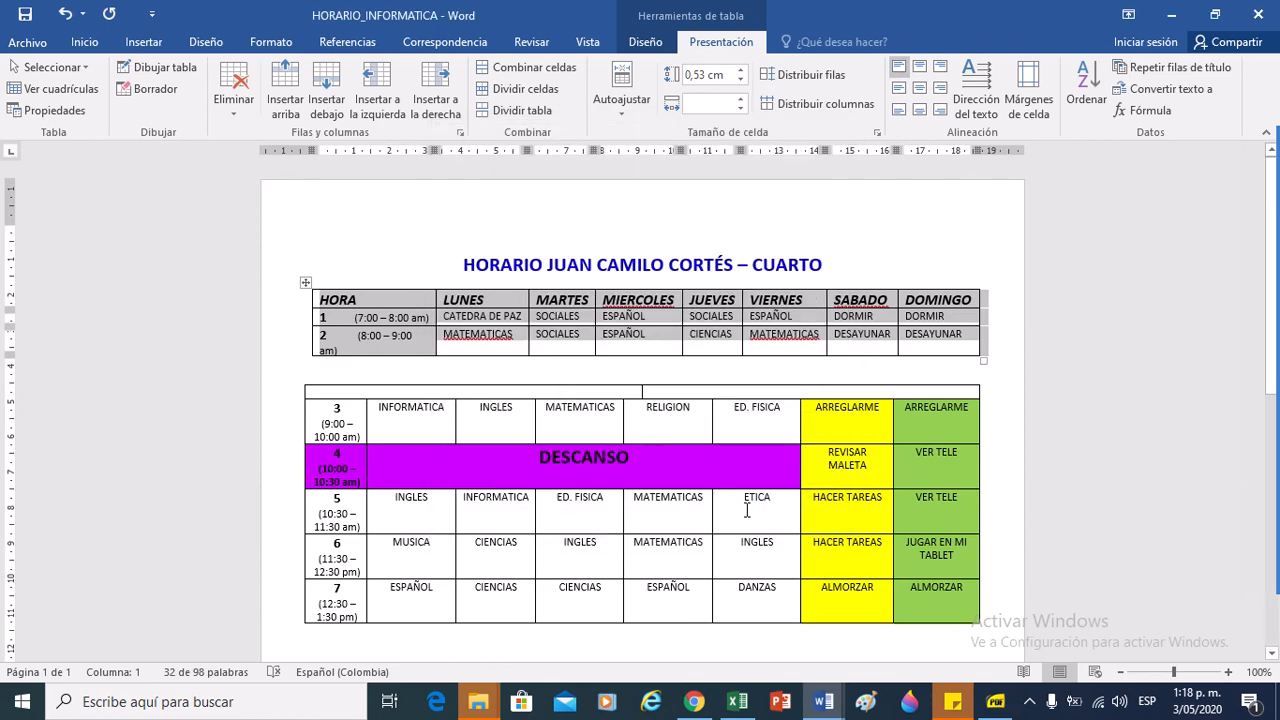